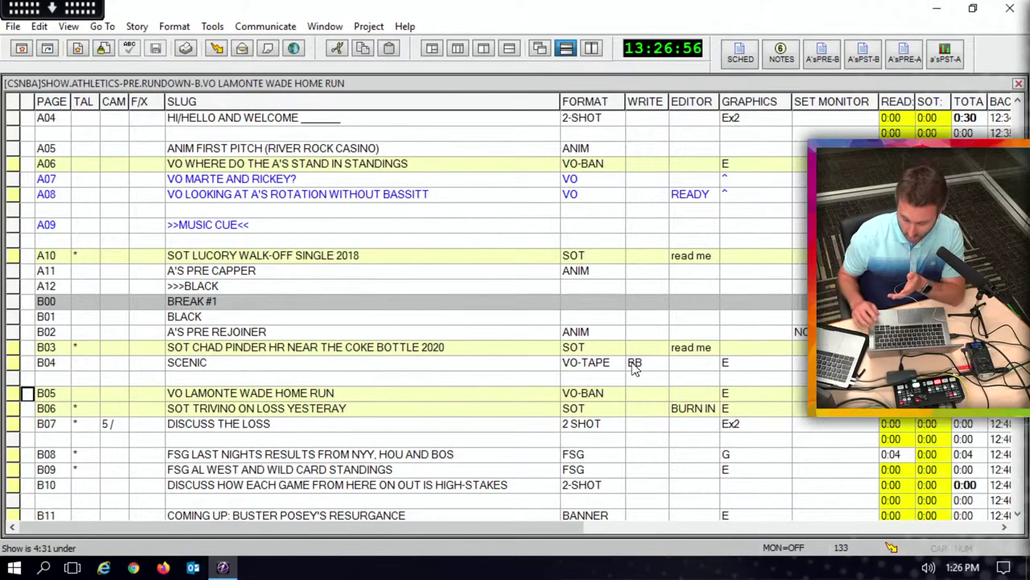
Step: Go back to the start of the pregame rundown at the A'S PREGAME 2021 header row
key(Up)
key(Up)
key(Up)
key(Up)
key(Up)
key(Up)
key(Up)
key(Up)
key(Up)
key(Up)
key(Up)
key(Up)
key(Up)
key(Up)
key(Up)
key(Up)
key(Up)
key(Up)
key(Up)
key(Up)
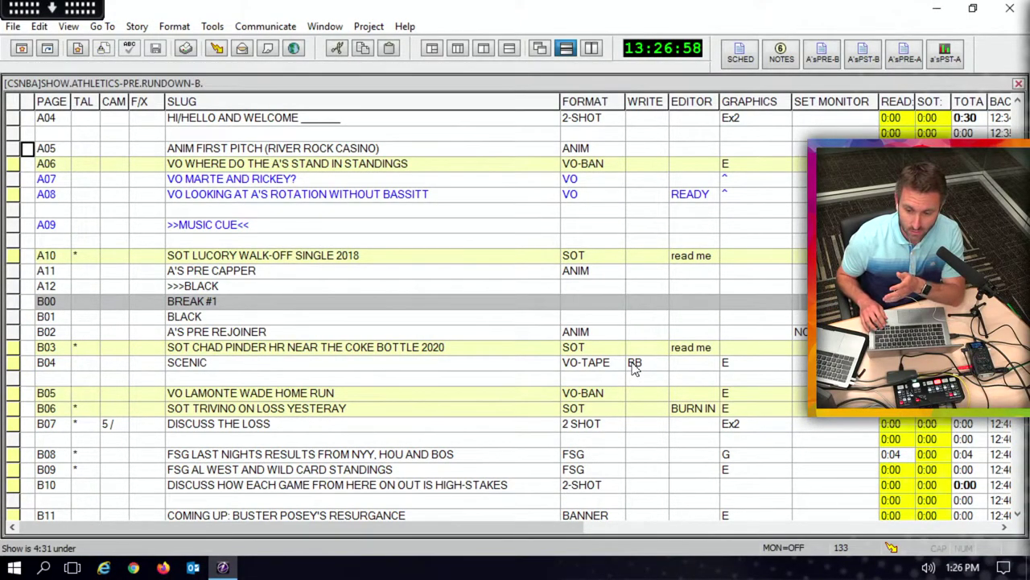
key(Up)
key(Up)
key(Up)
key(Up)
key(Up)
key(Up)
key(Up)
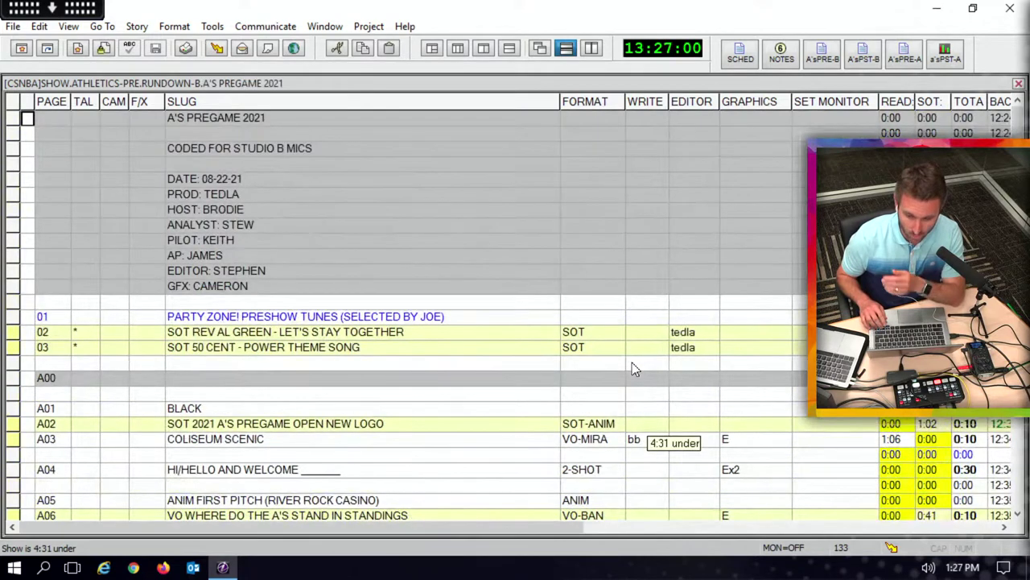
Step: Examine the rundown's header rows with the show date and crew roles, down to the preshow music entry on page 02
key(Right)
key(Right)
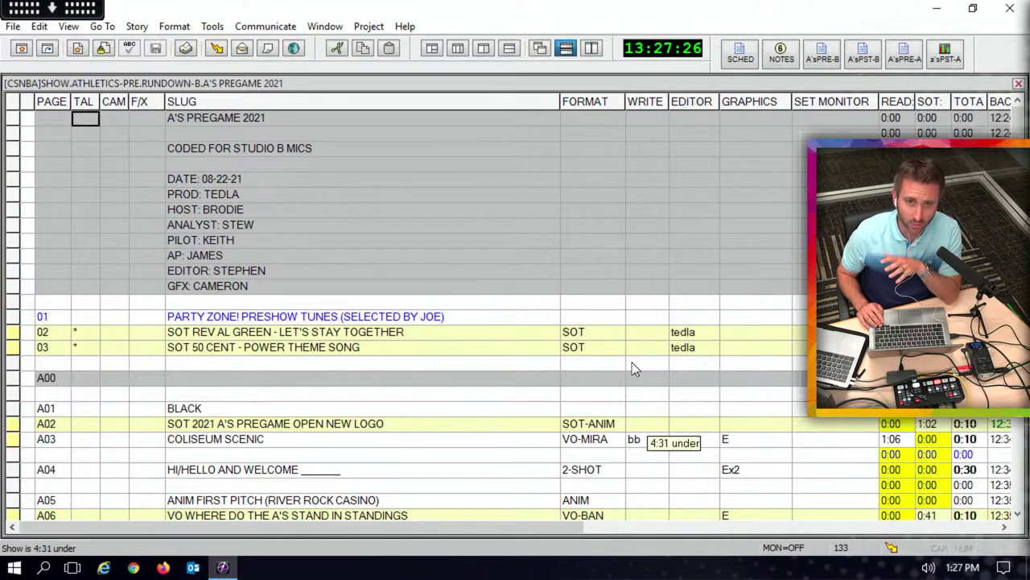
key(Down)
key(Down)
key(Down)
key(Down)
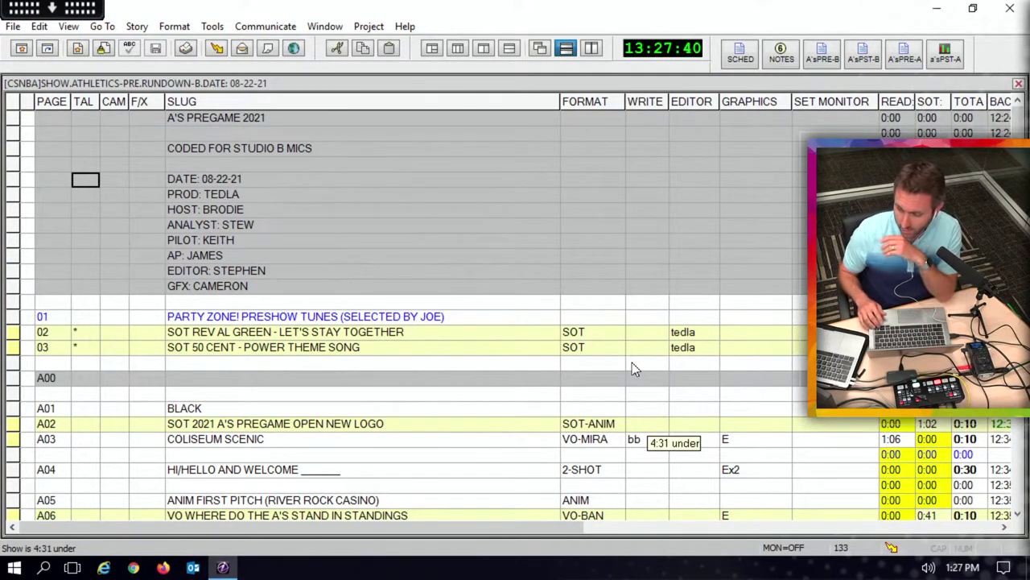
key(Down)
key(Down)
key(Down)
key(Down)
key(Down)
key(Down)
key(Down)
key(Down)
key(Down)
key(Down)
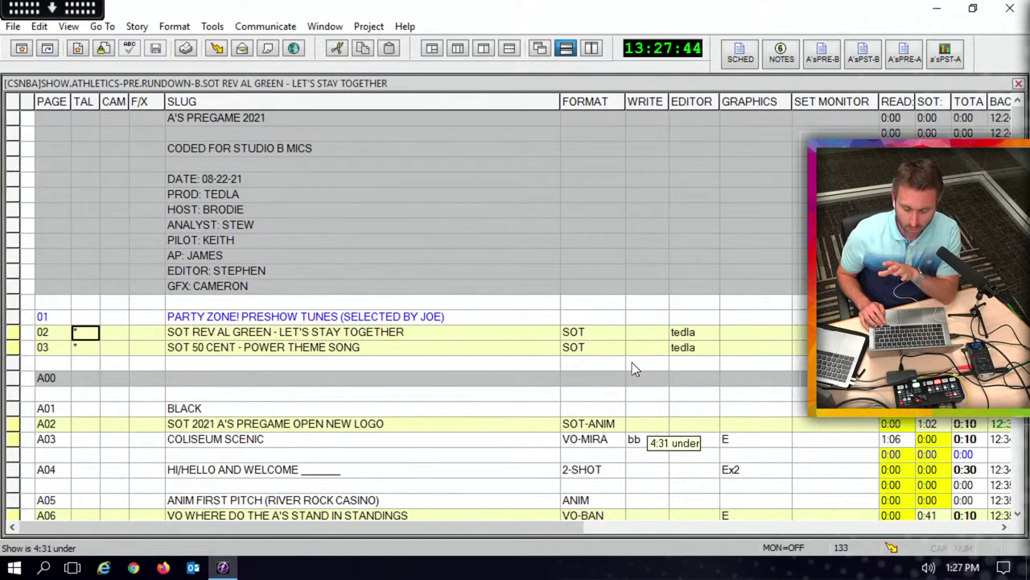
Step: Look through the A block stories and the first break, as far as the rejoiner on page B02
key(Down)
key(Down)
key(Down)
key(Down)
key(Down)
key(Down)
key(Down)
key(Down)
key(Down)
key(Down)
key(Down)
key(Down)
key(Down)
key(Down)
key(Down)
key(Down)
key(Down)
key(Down)
key(Down)
key(Down)
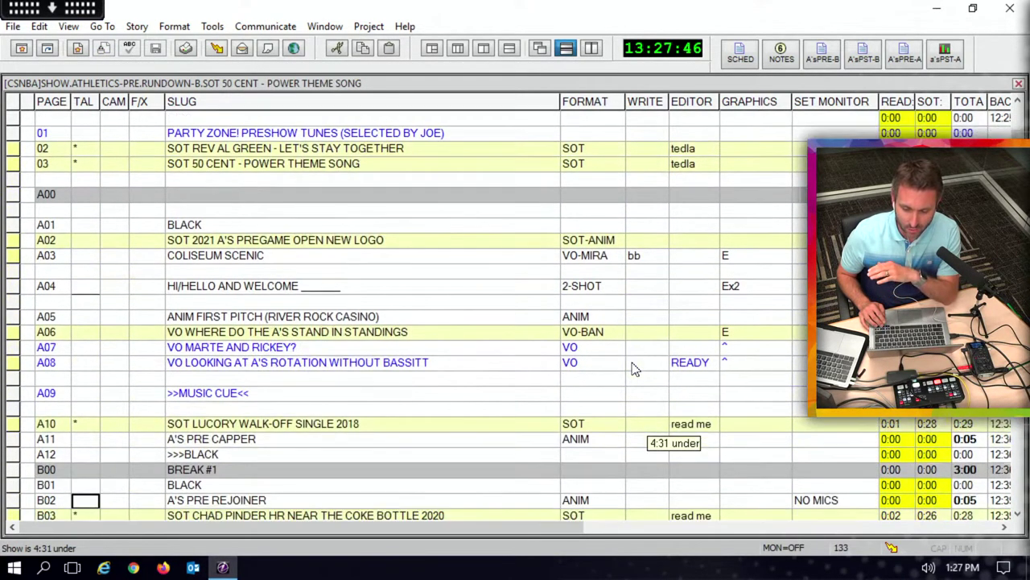
Step: Jump to page A06 in the rundown by its page number
key(Left)
key(Up)
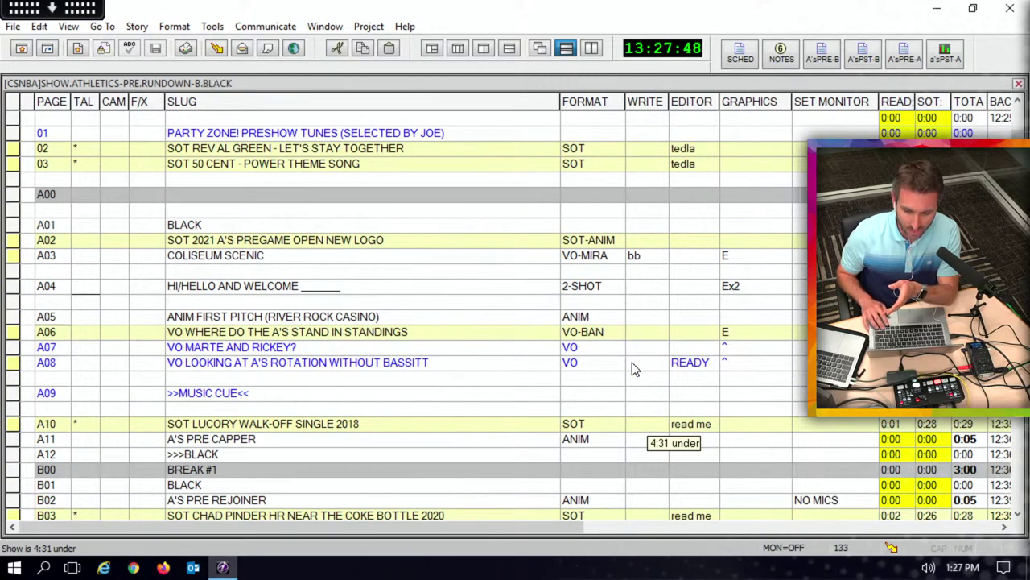
key(a)
key(0)
key(6)
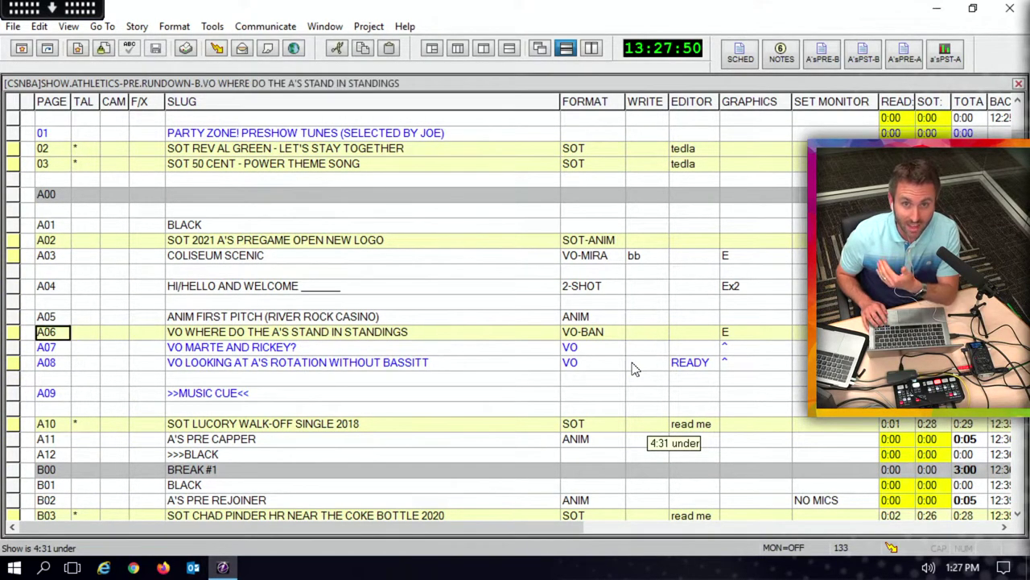
Step: Review the rundown from page A06 through the B block, as far as the A's lineup on page B17
key(Down)
key(Down)
key(Down)
key(Down)
key(Down)
key(Down)
key(Down)
key(Down)
key(Down)
key(Down)
key(Down)
key(Down)
key(Down)
key(Down)
key(Down)
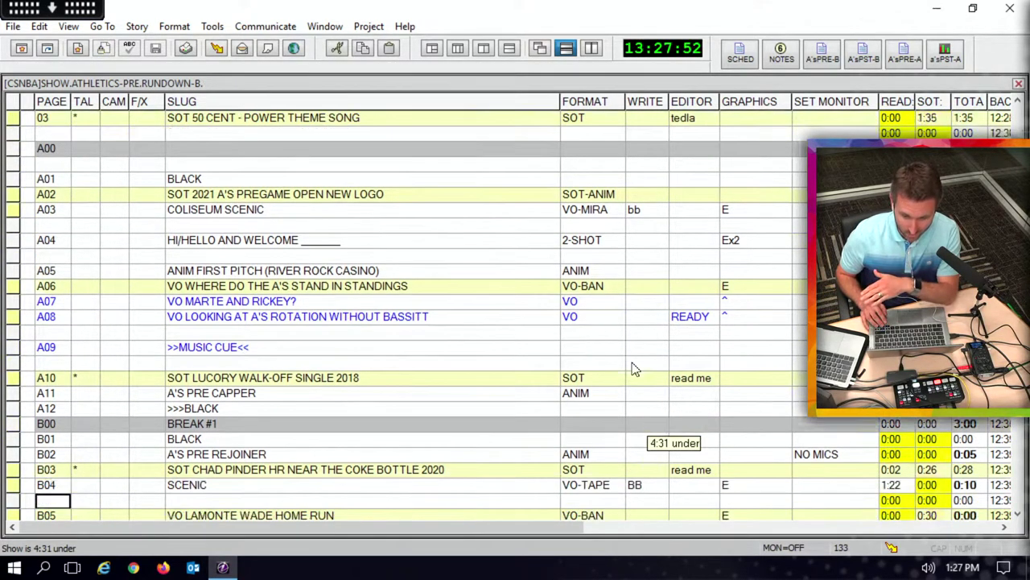
key(Down)
key(Up)
key(Up)
key(Up)
key(Up)
key(Up)
key(Up)
key(Up)
key(Right)
key(Down)
key(Down)
key(Down)
key(Down)
key(Down)
key(Down)
key(Down)
key(Down)
key(Down)
key(Down)
key(Down)
key(Down)
key(Down)
key(Down)
key(Down)
key(Down)
key(Down)
key(Down)
key(Down)
key(Down)
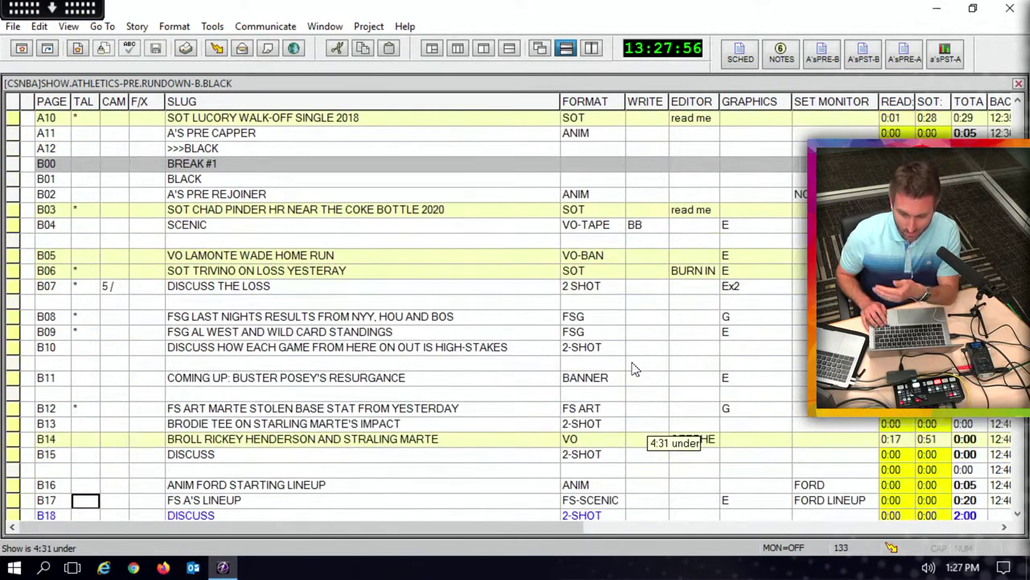
Step: Review the end of the B block and the C block stories through the discussion on page C18
key(Down)
key(Down)
key(Down)
key(Down)
key(Down)
key(Down)
key(Down)
key(Down)
key(Down)
key(Down)
key(Down)
key(Down)
key(Down)
key(Down)
key(Down)
key(Down)
key(Down)
key(Down)
key(Down)
key(Down)
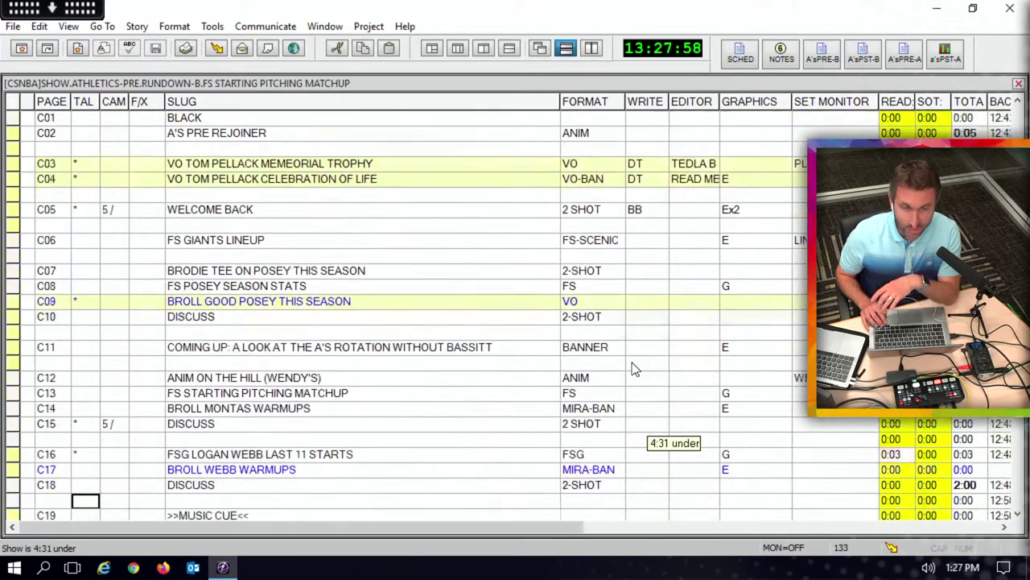
Step: Review the end of the C block and the D block stories through the pregame capper on page D20
key(Down)
key(Down)
key(Down)
key(Down)
key(Down)
key(Down)
key(Down)
key(Down)
key(Down)
key(Down)
key(Down)
key(Down)
key(Down)
key(Down)
key(Down)
key(Down)
key(Down)
key(Down)
key(Down)
key(Down)
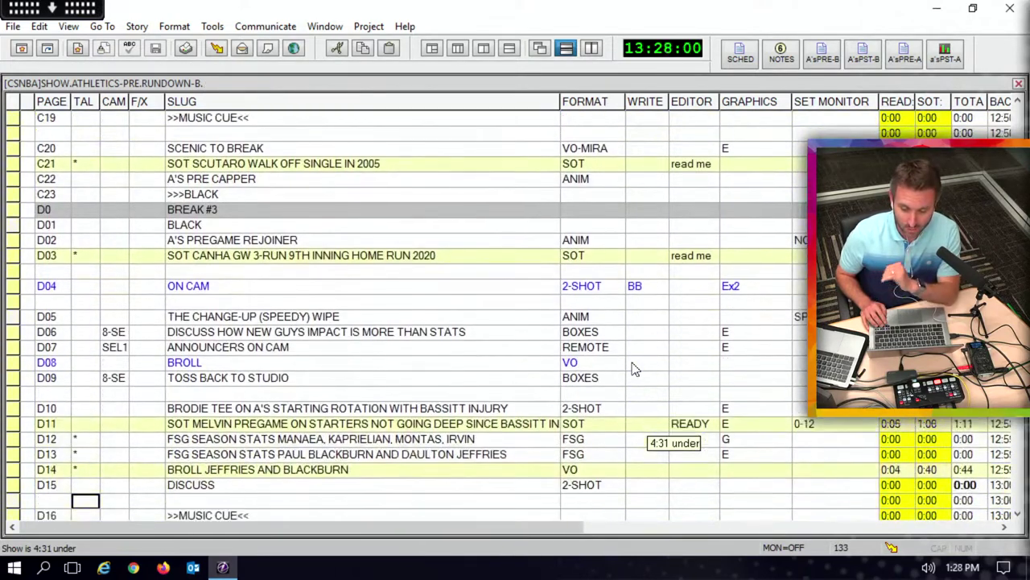
key(Down)
key(Down)
key(Down)
key(Down)
key(Down)
key(Down)
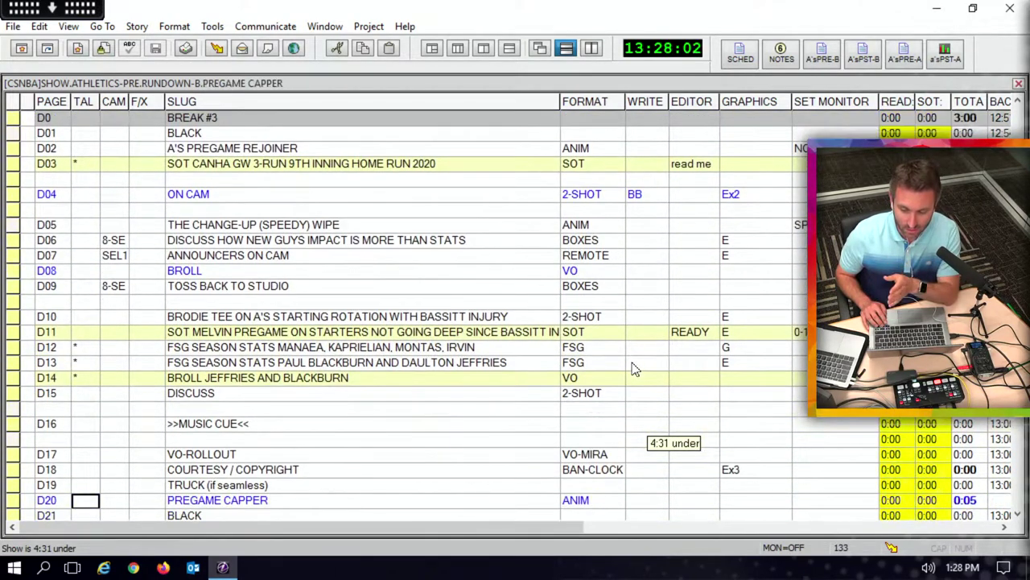
Step: Move past the pregame capper and black to the pre coded templates row on page X01
key(Down)
key(Down)
key(Down)
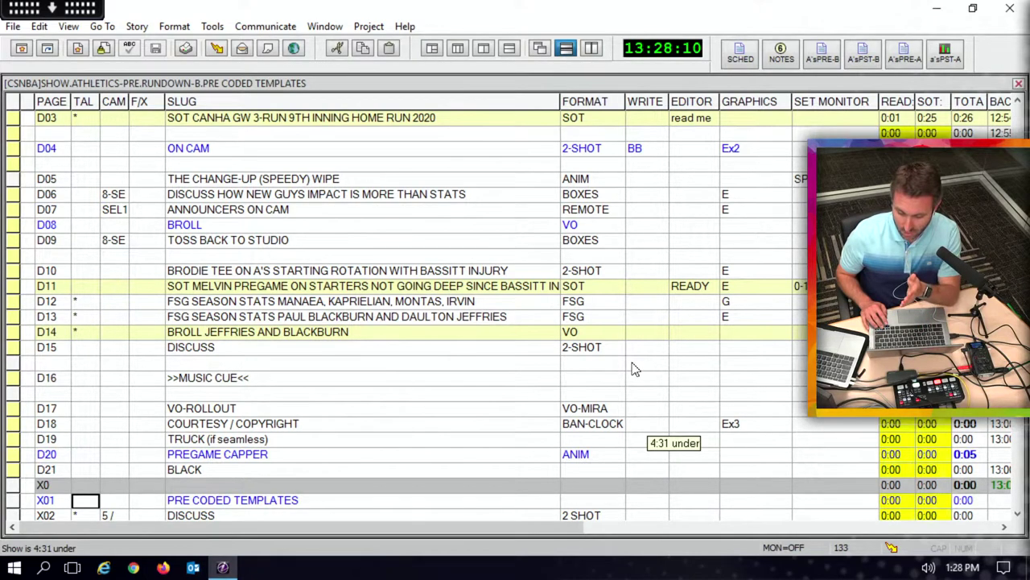
Step: Go back up through blocks D, C, B and A to the show header rows at the start of the rundown
key(Up)
key(Up)
key(Up)
key(Up)
key(Up)
key(Up)
key(Up)
key(Up)
key(Up)
key(Up)
key(Up)
key(Up)
key(Up)
key(Up)
key(Up)
key(Up)
key(Up)
key(Up)
key(Up)
key(Up)
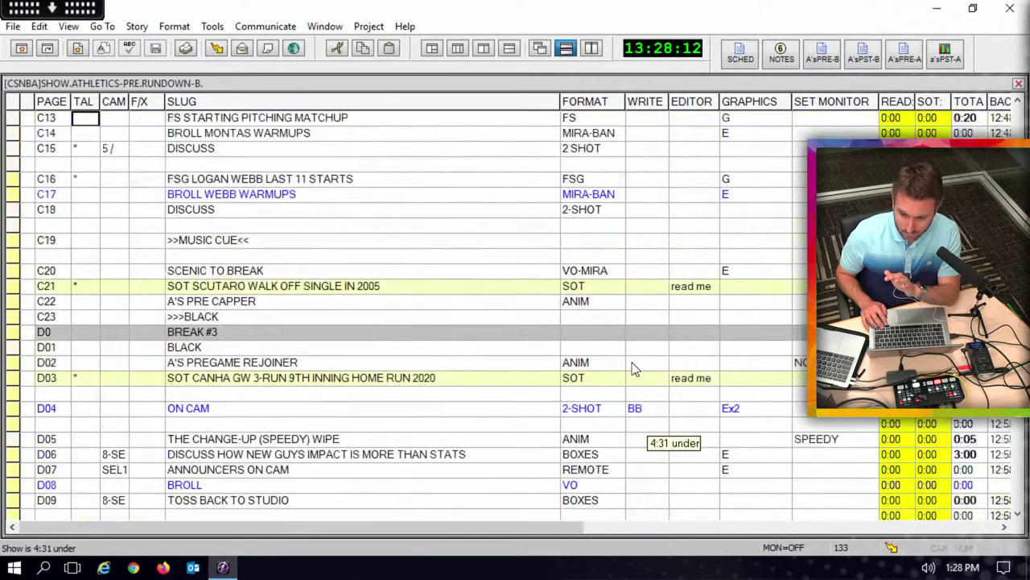
key(Up)
key(Up)
key(Up)
key(Up)
key(Up)
key(Up)
key(Up)
key(Up)
key(Up)
key(Up)
key(Up)
key(Up)
key(Up)
key(Up)
key(Up)
key(Up)
key(Up)
key(Up)
key(Up)
key(Up)
key(Right)
key(Right)
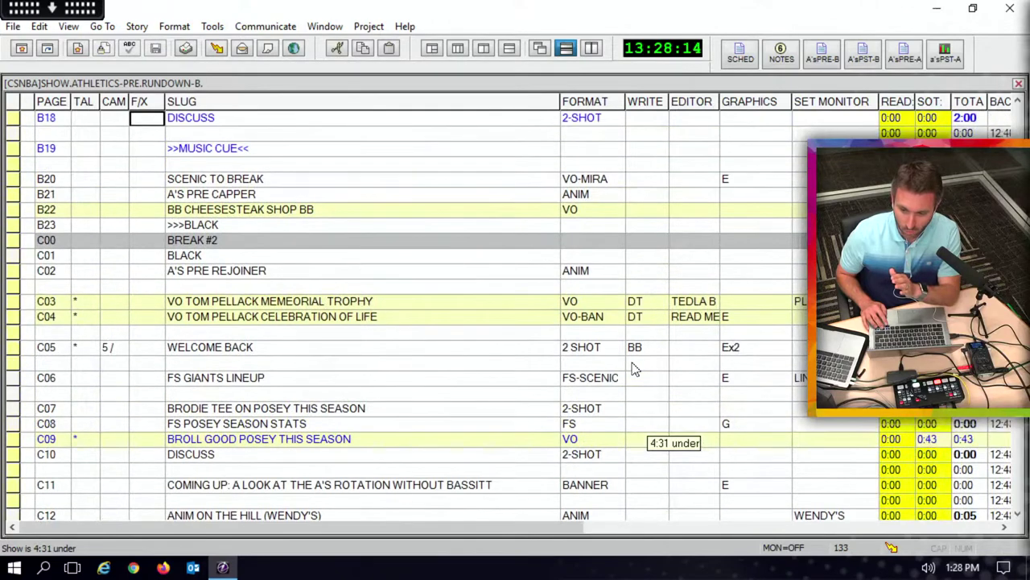
key(Up)
key(Up)
key(Up)
key(Up)
key(Up)
key(Up)
key(Up)
key(Up)
key(Up)
key(Up)
key(Up)
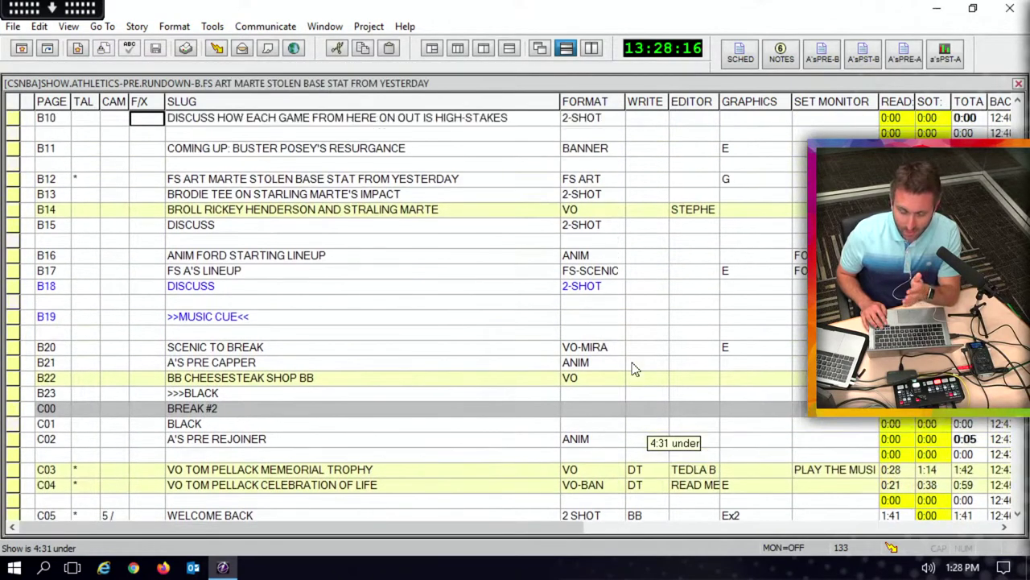
key(Up)
key(Up)
key(Up)
key(Up)
key(Up)
key(Up)
key(Up)
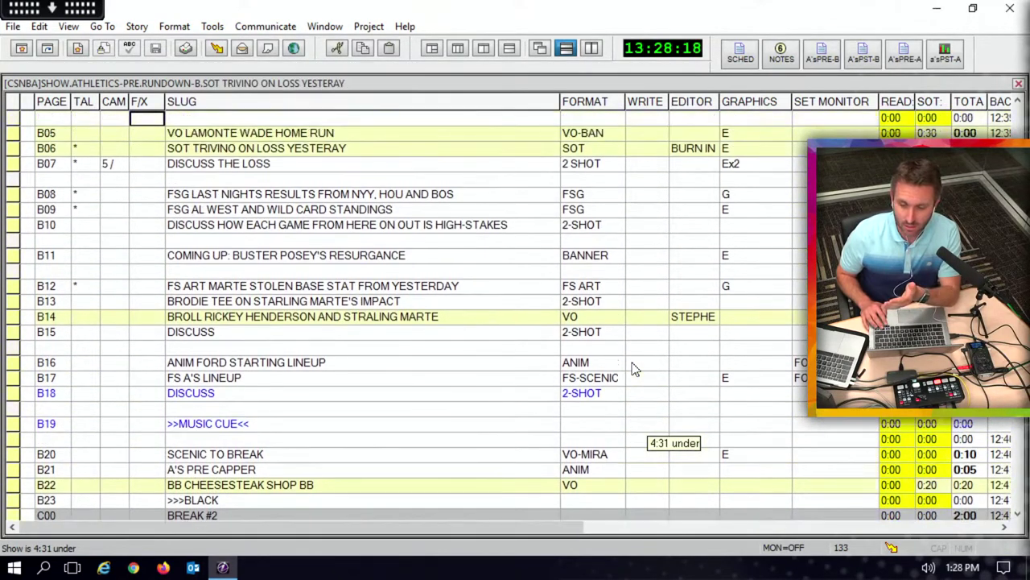
key(Up)
key(Up)
key(Up)
key(Up)
key(Up)
key(Up)
key(Up)
key(Up)
key(Up)
key(Up)
key(Up)
key(Up)
key(Up)
key(Up)
key(Up)
key(Up)
key(Up)
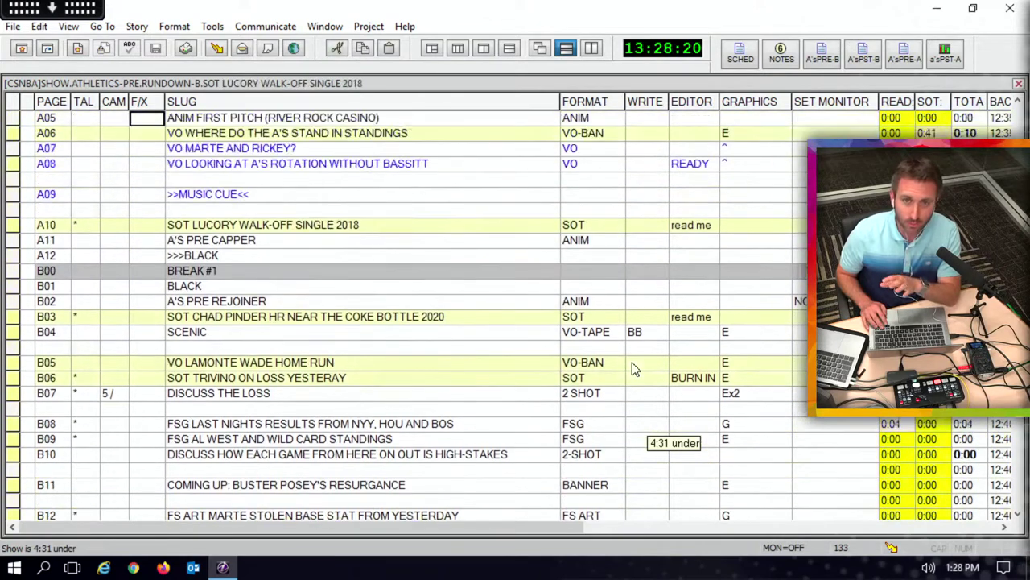
key(Up)
key(Up)
key(Up)
key(Up)
key(Up)
key(Up)
key(Up)
key(Up)
key(Up)
key(Up)
key(Up)
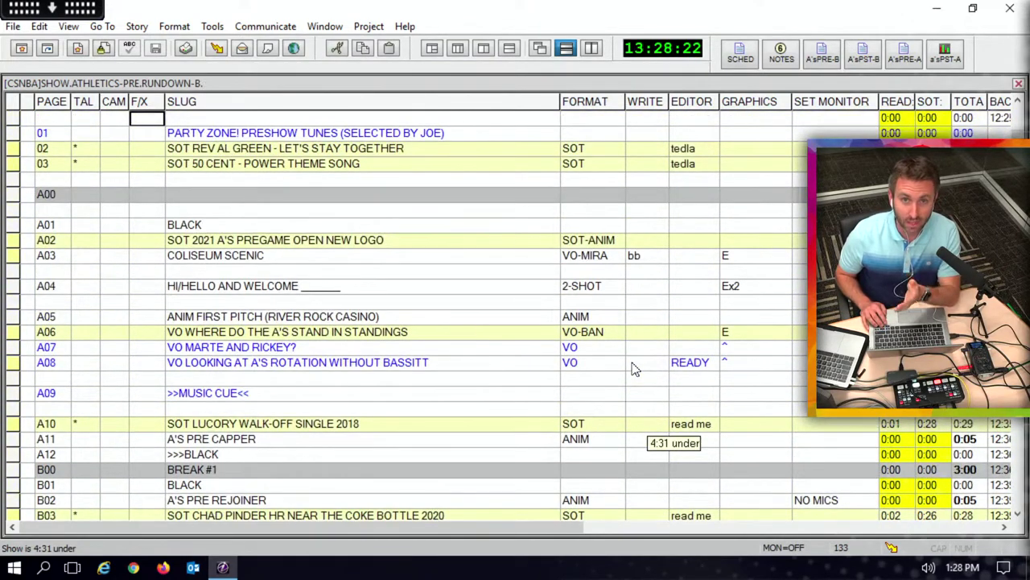
key(Up)
key(Up)
key(Up)
key(Up)
key(Up)
key(Up)
key(Up)
key(Up)
key(Up)
key(Up)
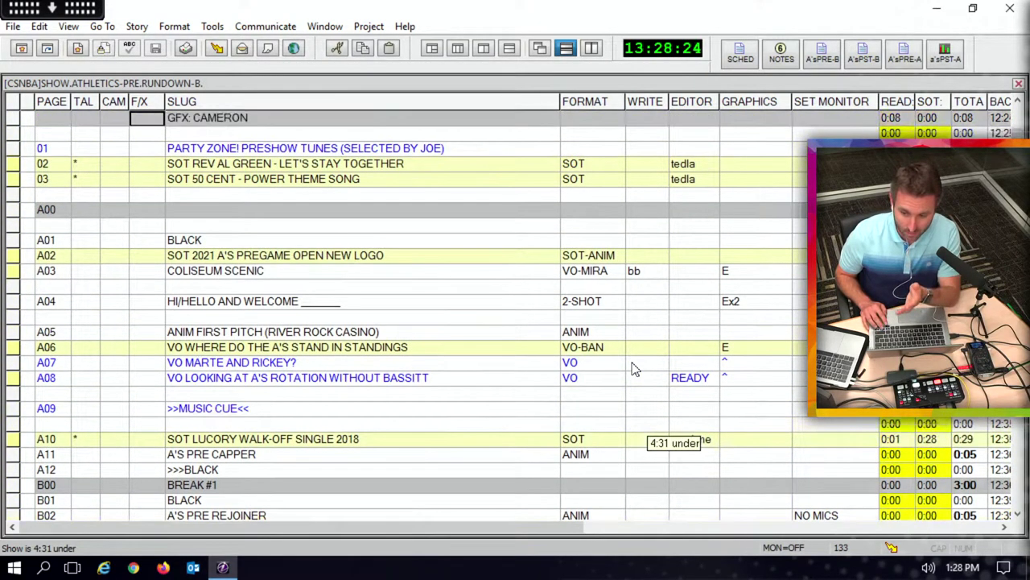
Step: Review the crew rows in the header slugs one by one, down to the editor and graphics assignments
key(Down)
key(Right)
key(Down)
key(Down)
key(Down)
key(Down)
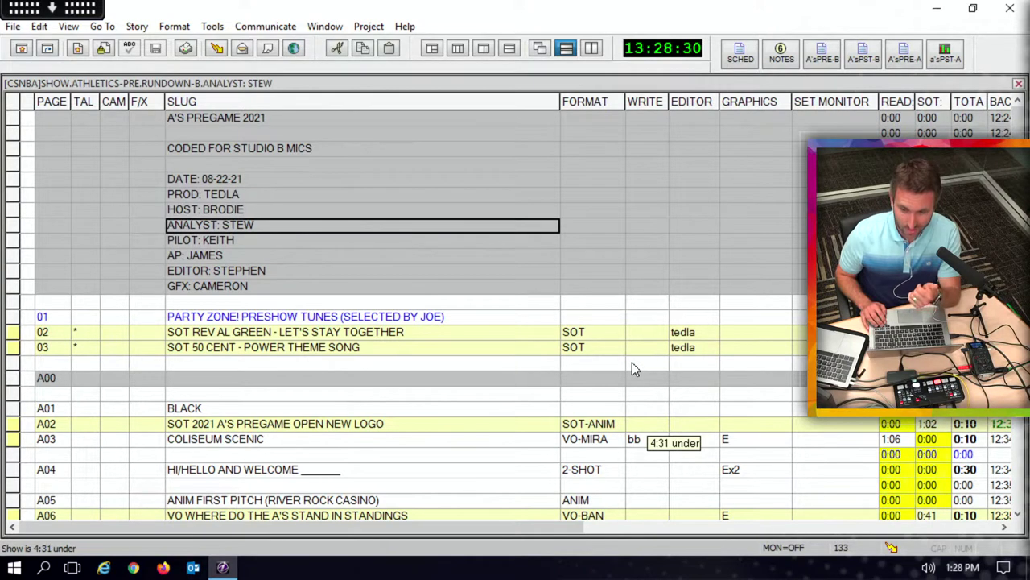
key(Down)
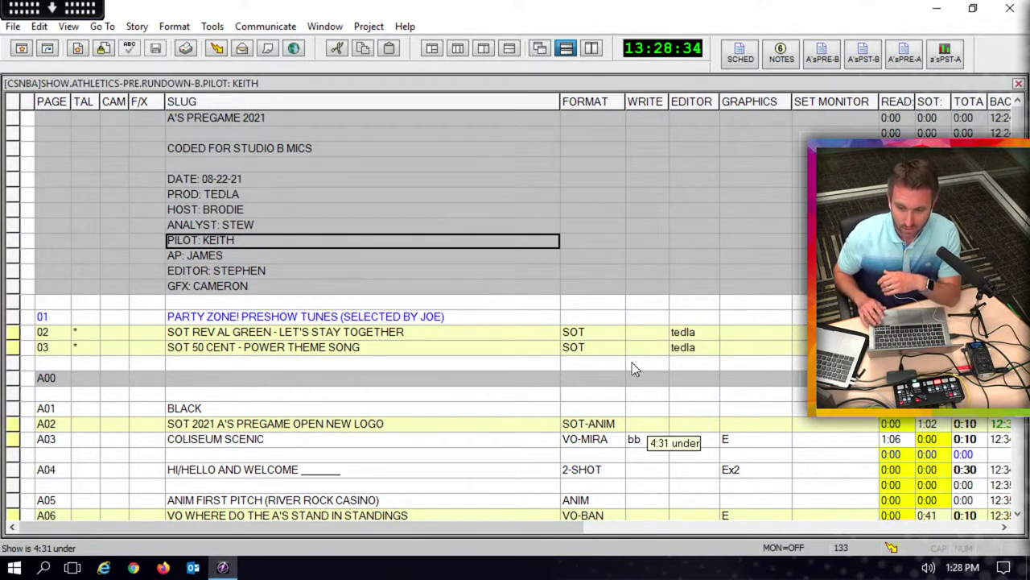
key(Down)
key(Down)
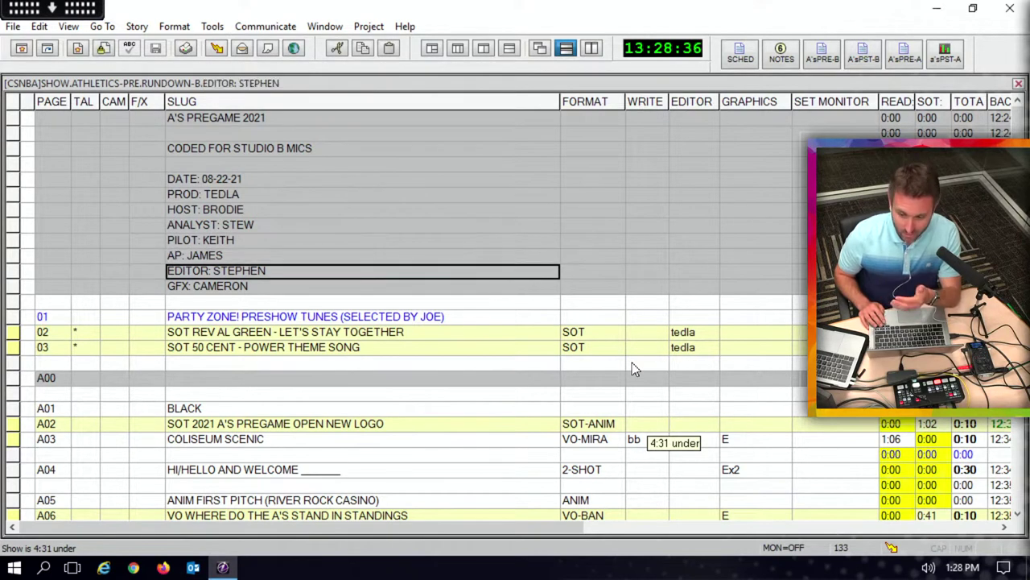
key(Down)
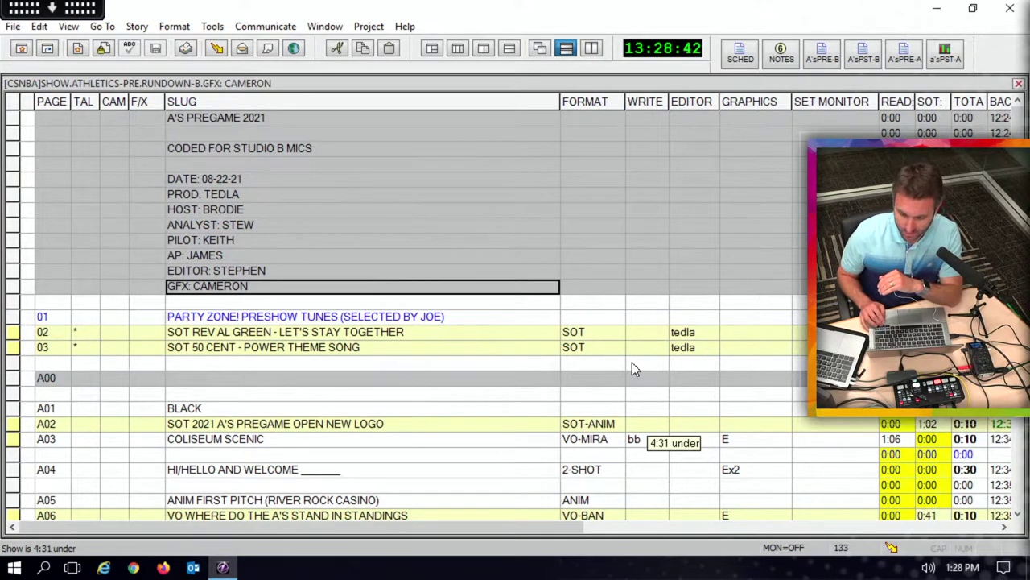
Step: Review the preshow tunes entries below the header, settling on the Party Zone row on page 01
key(Down)
key(Down)
key(Down)
key(Down)
key(Up)
key(Up)
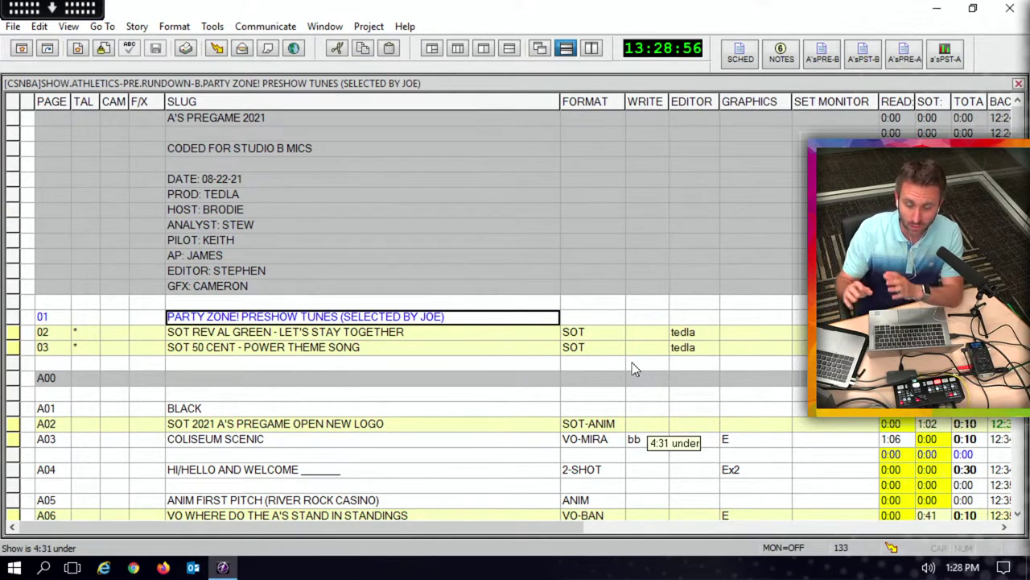
Step: Review the show open story by story, from black on page A01 to the hello and welcome on page A04
key(Down)
key(Down)
key(Down)
key(Down)
key(Down)
key(Down)
key(Down)
key(Down)
key(Down)
key(Down)
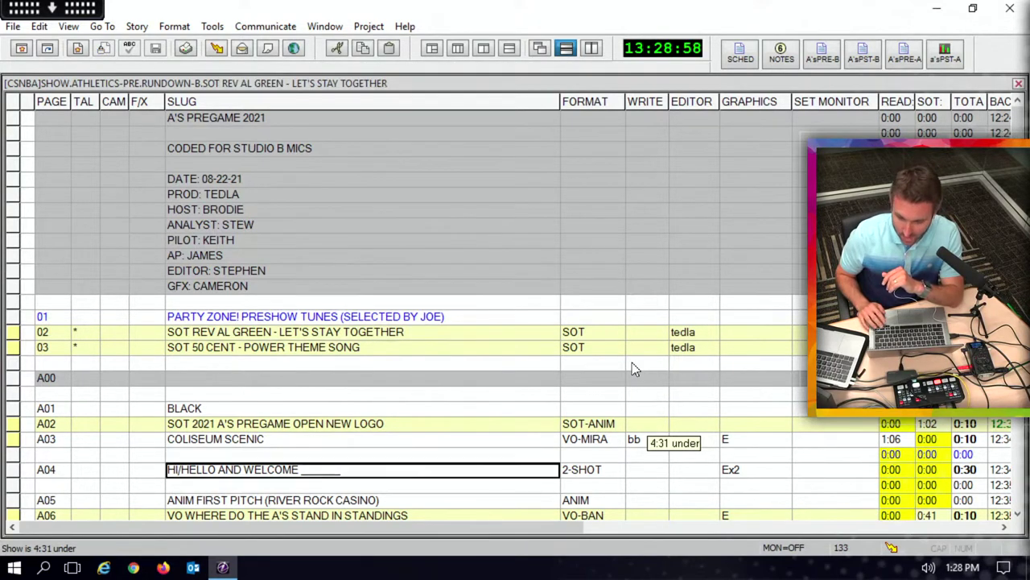
key(Up)
key(Up)
key(Up)
key(Up)
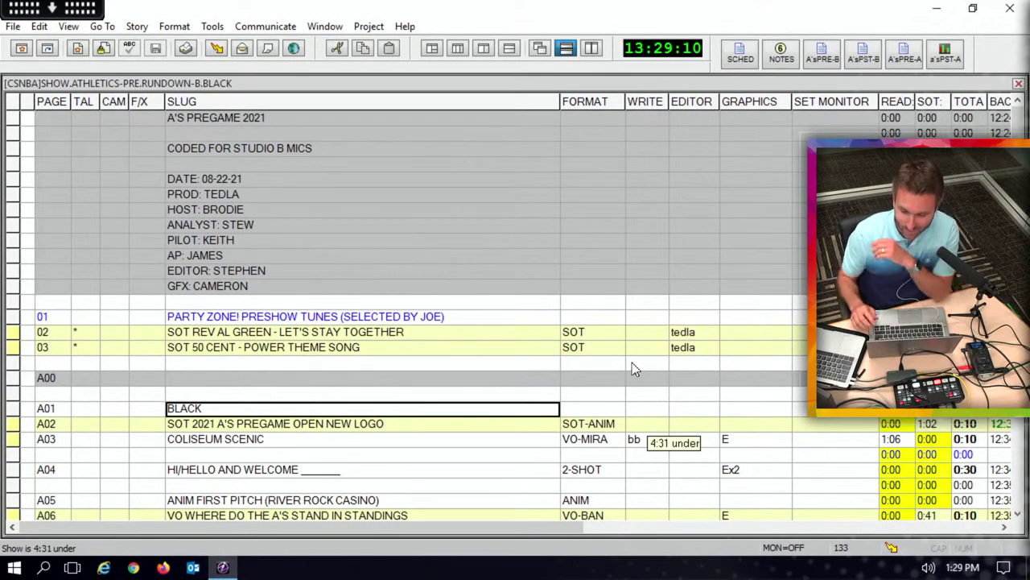
key(Down)
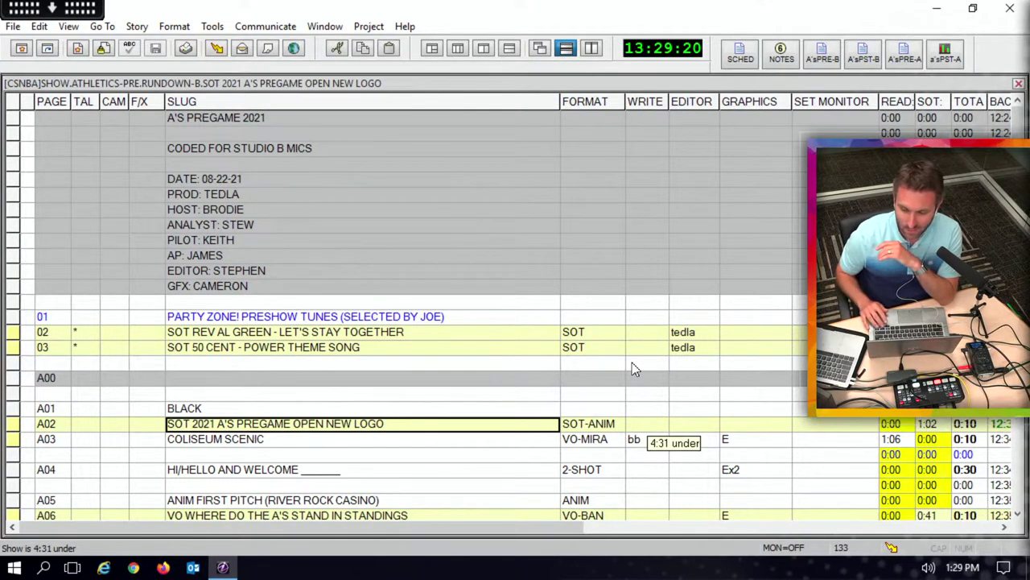
key(Down)
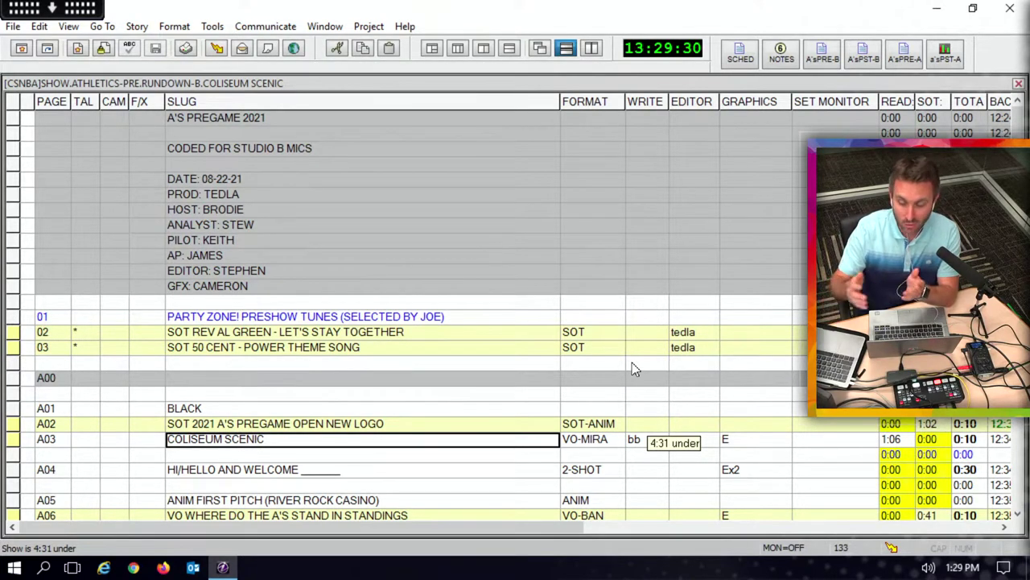
key(Down)
key(Down)
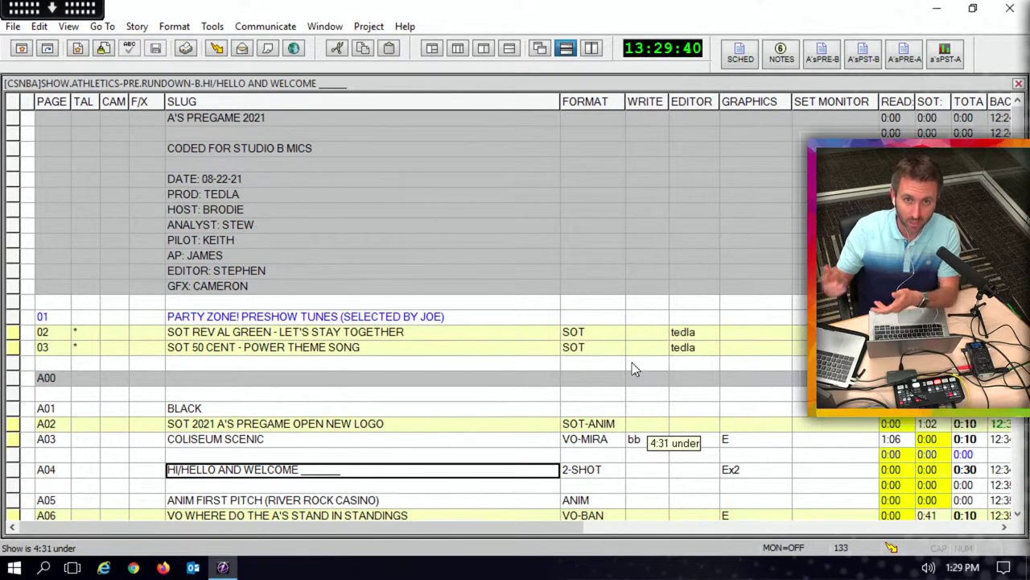
Step: Go to the first pitch animation sponsored by River Rock Casino on page A05
key(Down)
key(Down)
key(Down)
key(Down)
key(Down)
key(Up)
key(Up)
key(Up)
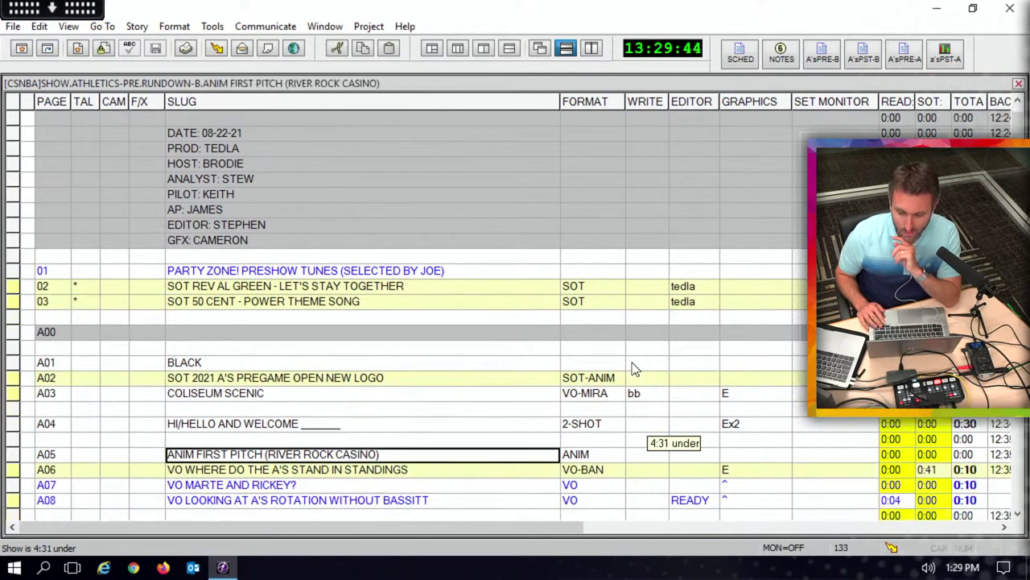
Step: Look ahead to the pregame rejoiner on page B02 and return to the first pitch animation on page A05
key(Down)
key(Page_Down)
key(Down)
key(Down)
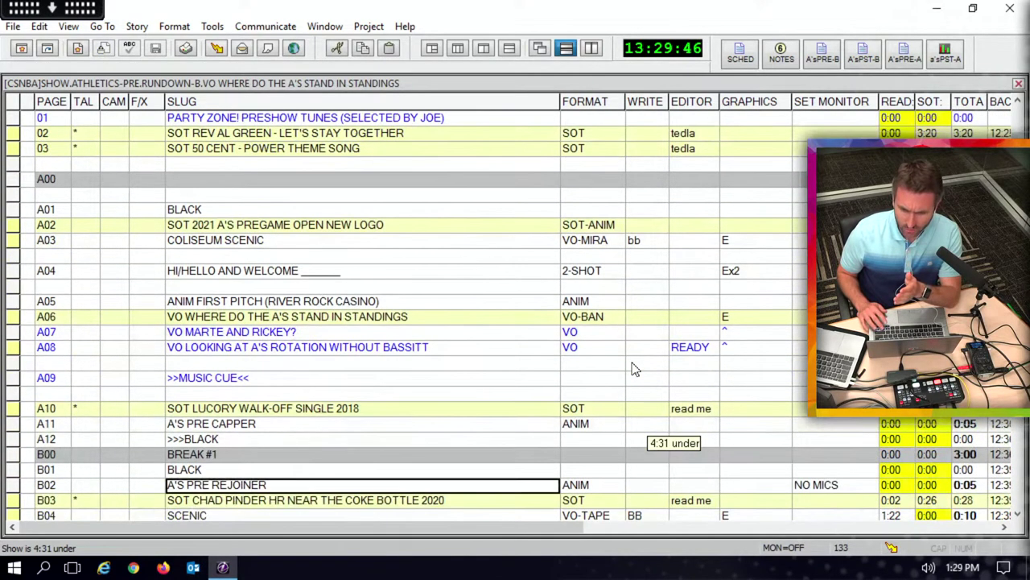
key(Page_Up)
key(Up)
key(Up)
key(Up)
key(Up)
key(Up)
key(Down)
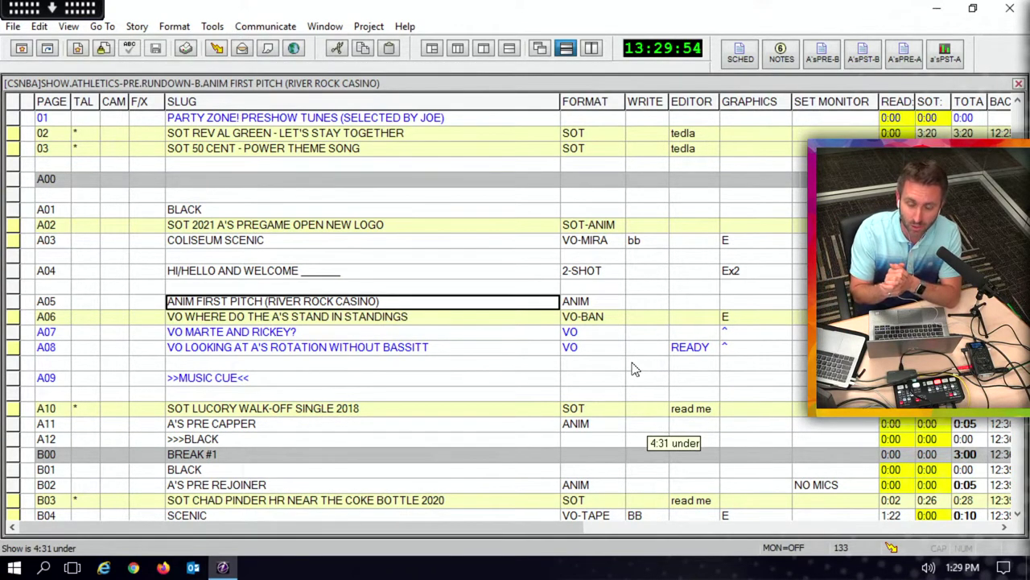
Step: Review the A block stories one by one, from the standings VO on page A06 to the walk-off single SOT on page A10
key(Down)
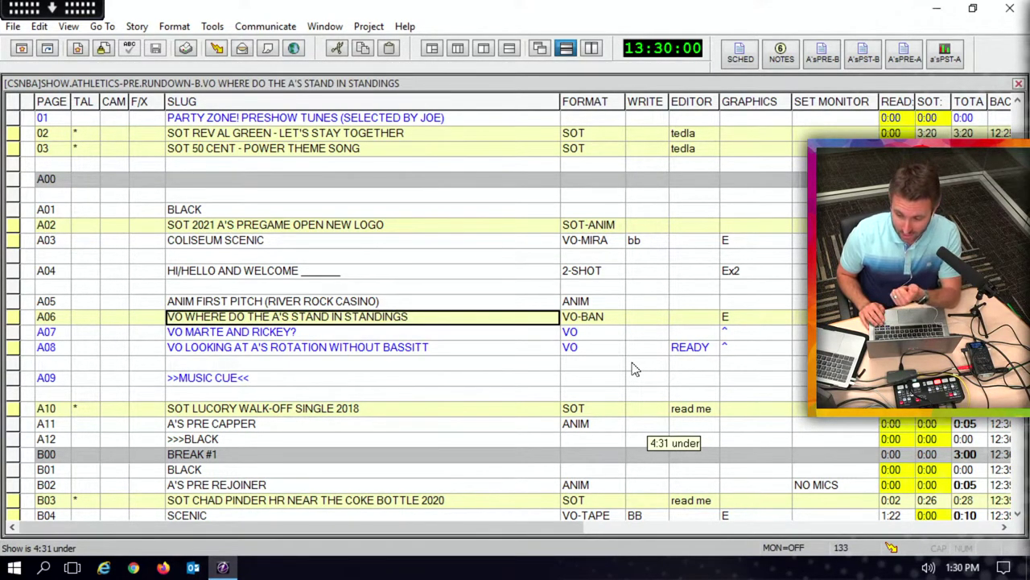
key(Down)
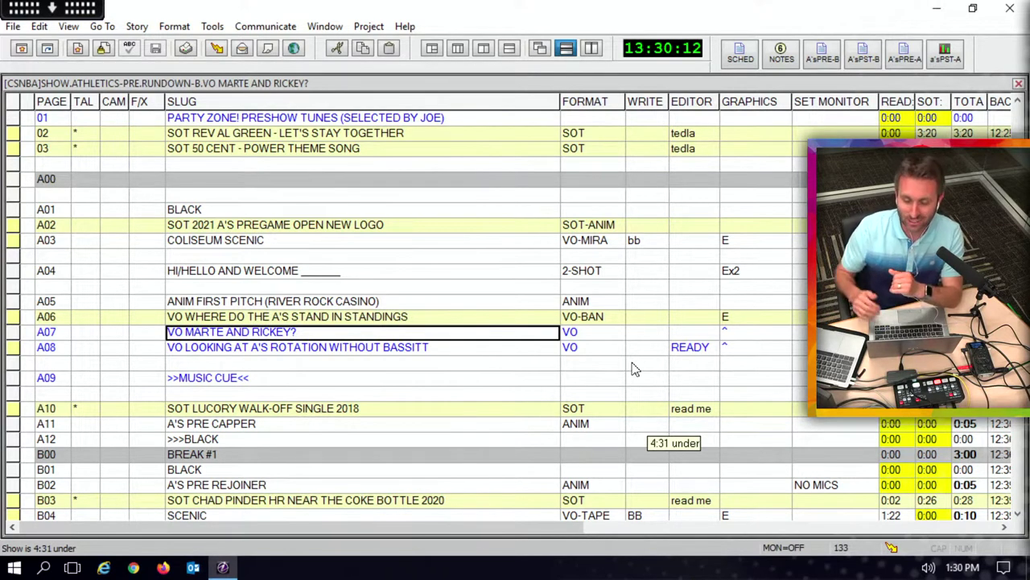
key(Down)
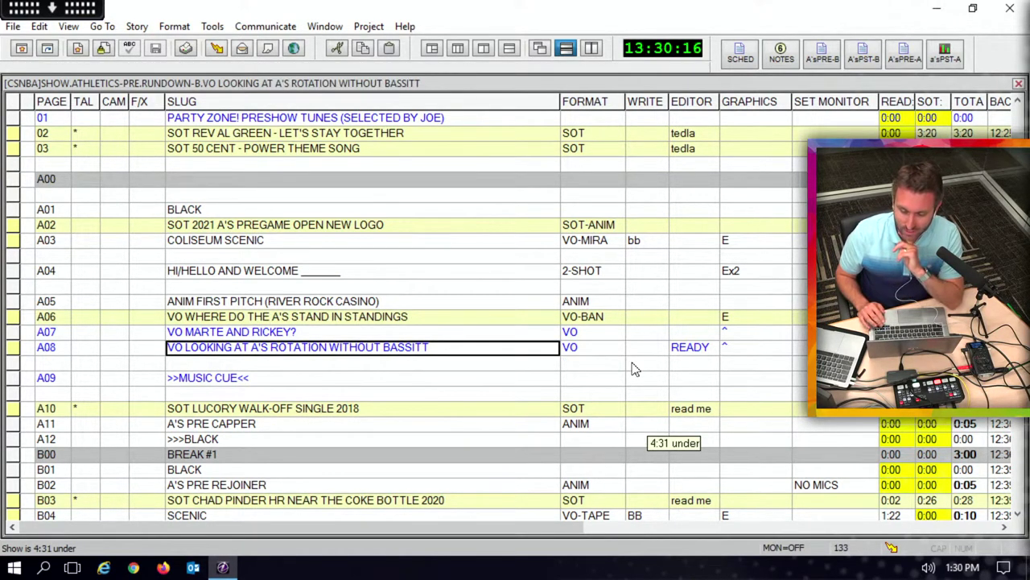
key(Down)
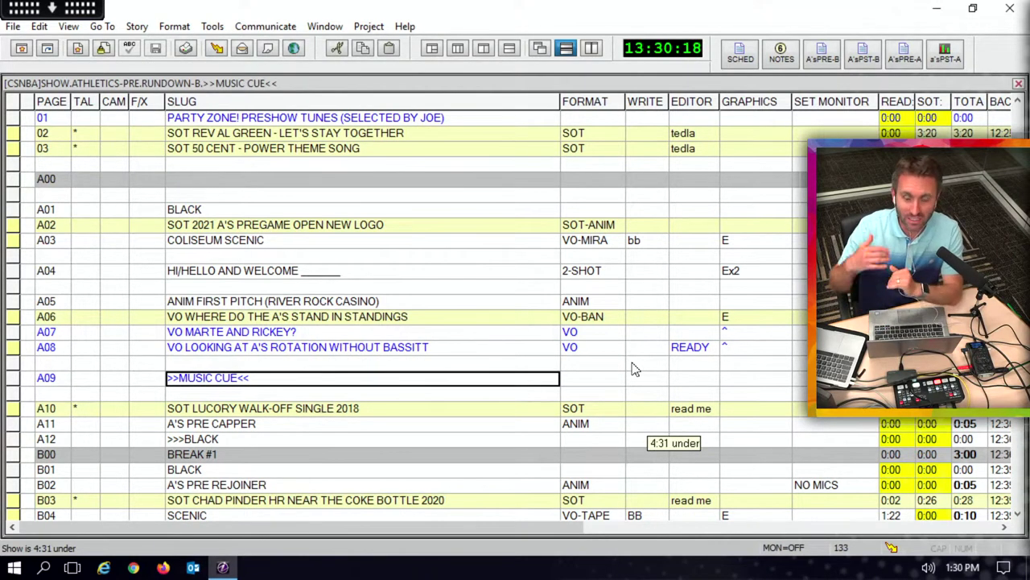
key(Down)
key(Down)
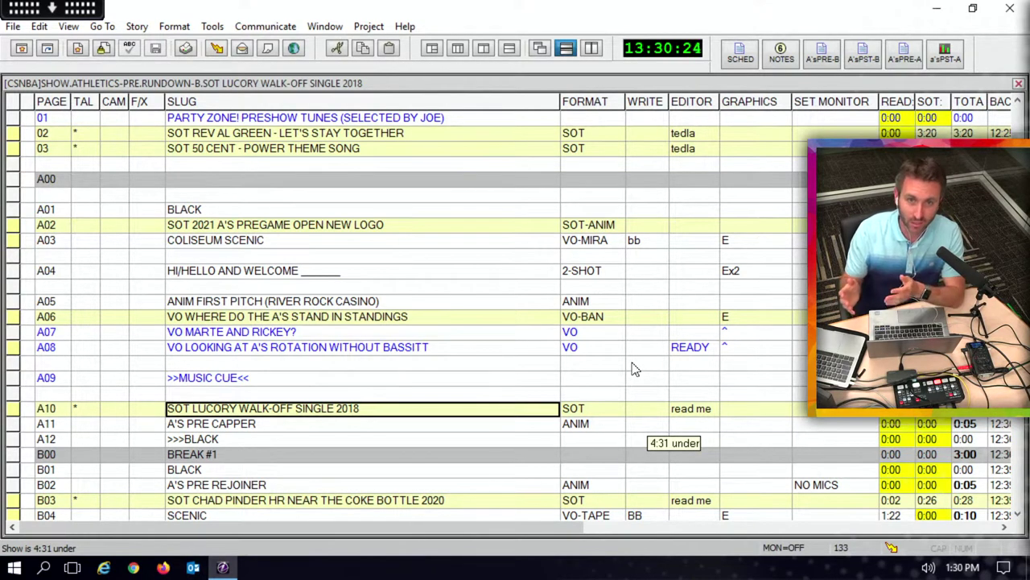
Step: Go past the pregame capper on page A11 and black on A12 to the total time of Break #1 on B00
key(Down)
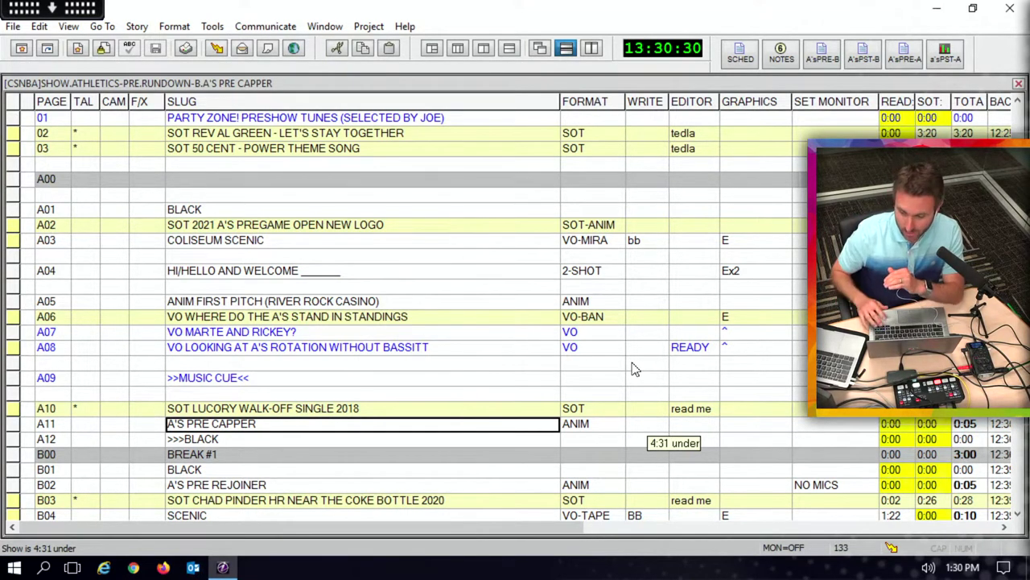
key(Down)
key(Down)
key(Right)
key(Right)
key(Right)
key(Right)
key(Right)
key(Right)
key(Right)
key(Right)
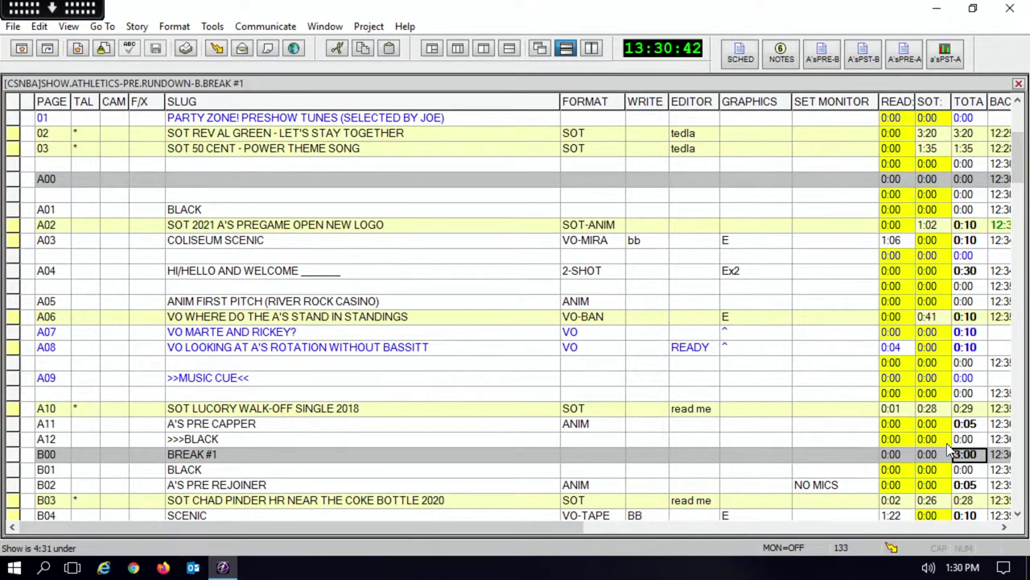
Step: Review the total times of the A block, from Break #1 up to the block's start and back down to the pregame capper on A11
key(Up)
key(Up)
key(Up)
key(Up)
key(Up)
key(Up)
key(Up)
key(Up)
key(Up)
key(Up)
key(Up)
key(Up)
key(Up)
key(Up)
key(Up)
key(Up)
key(Up)
key(Down)
key(Down)
key(Down)
key(Down)
key(Down)
key(Down)
key(Down)
key(Down)
key(Down)
key(Down)
key(Down)
key(Down)
key(Down)
key(Down)
key(Down)
key(Down)
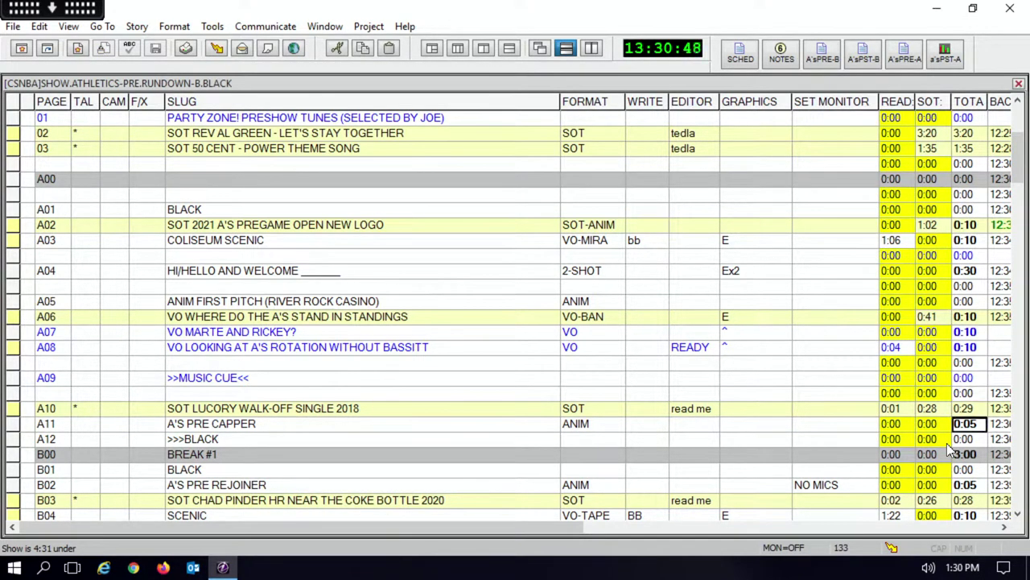
Step: Skim the B block rows from the pregame rejoiner down to the discussion on page B15
key(Left)
key(Left)
key(Left)
key(Left)
key(Left)
key(Left)
key(Left)
key(Left)
key(Left)
key(Left)
key(Left)
key(Left)
key(Left)
key(Down)
key(Down)
key(Down)
key(Down)
key(Down)
key(Down)
key(Down)
key(Down)
key(Down)
key(Down)
key(Down)
key(Down)
key(Down)
key(Down)
key(Down)
key(Down)
key(Down)
key(Down)
key(Down)
key(Down)
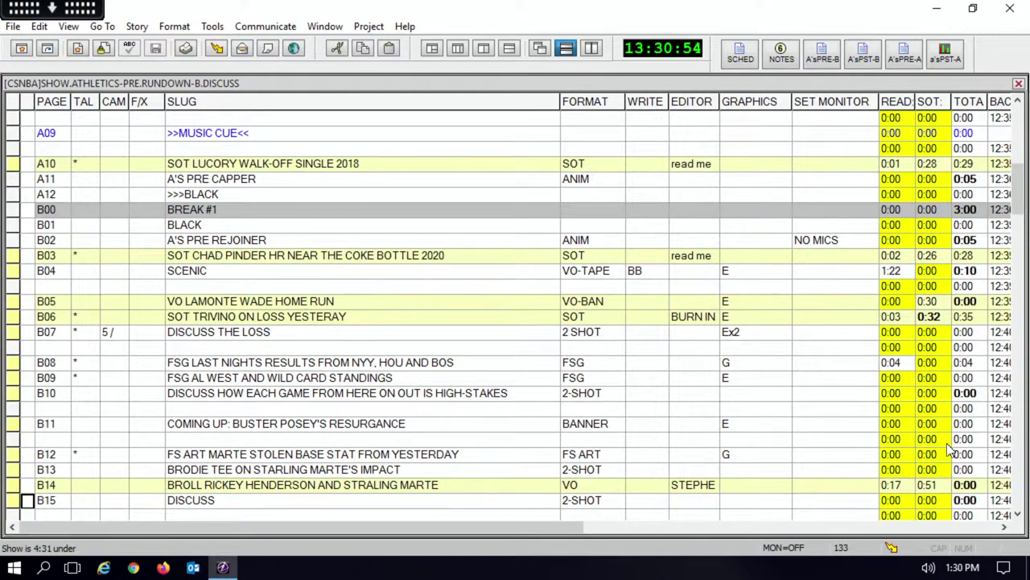
Step: Go back up the B block to the AL West and wild card standings FSG on page B09 and check its leading columns
key(Right)
key(Right)
key(Up)
key(Up)
key(Up)
key(Up)
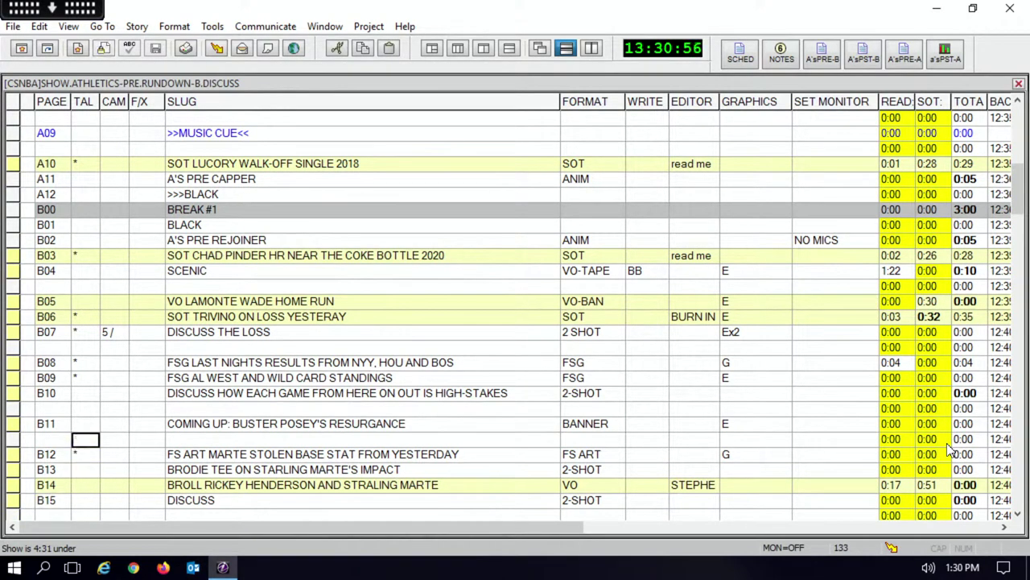
key(Up)
key(Up)
key(Up)
key(Up)
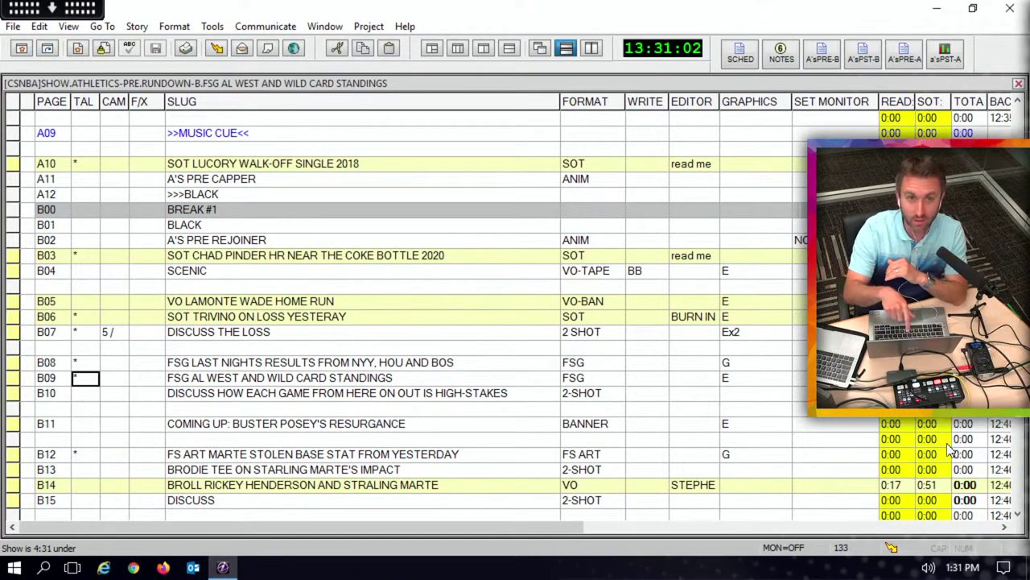
key(Right)
key(Right)
key(Right)
key(Right)
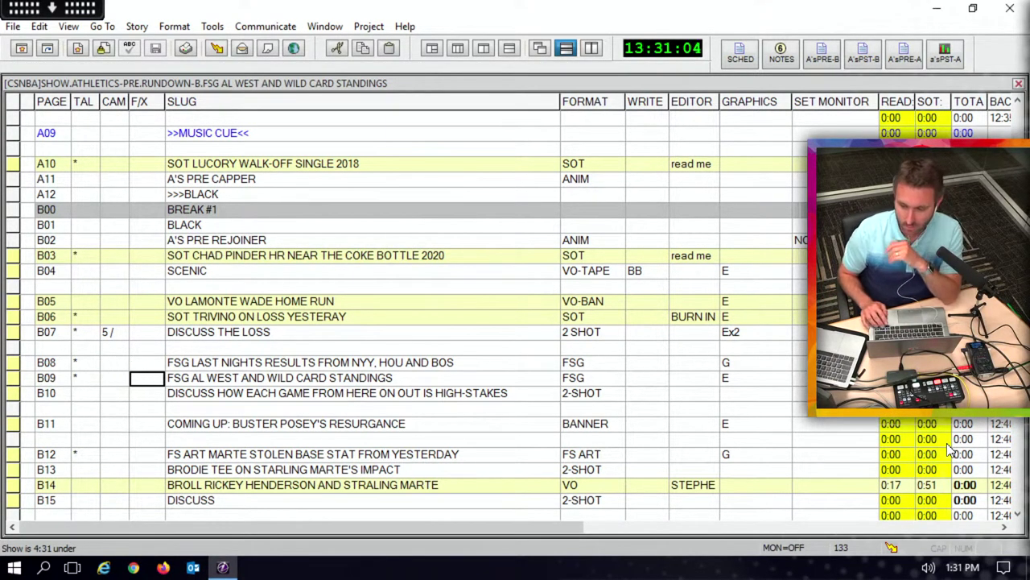
Step: Go to the Chad Pinder home run SOT on page B03 and examine its row from the format to the read and SOT times
key(Up)
key(Up)
key(Up)
key(Up)
key(Left)
key(Up)
key(Up)
key(Up)
key(Up)
key(Right)
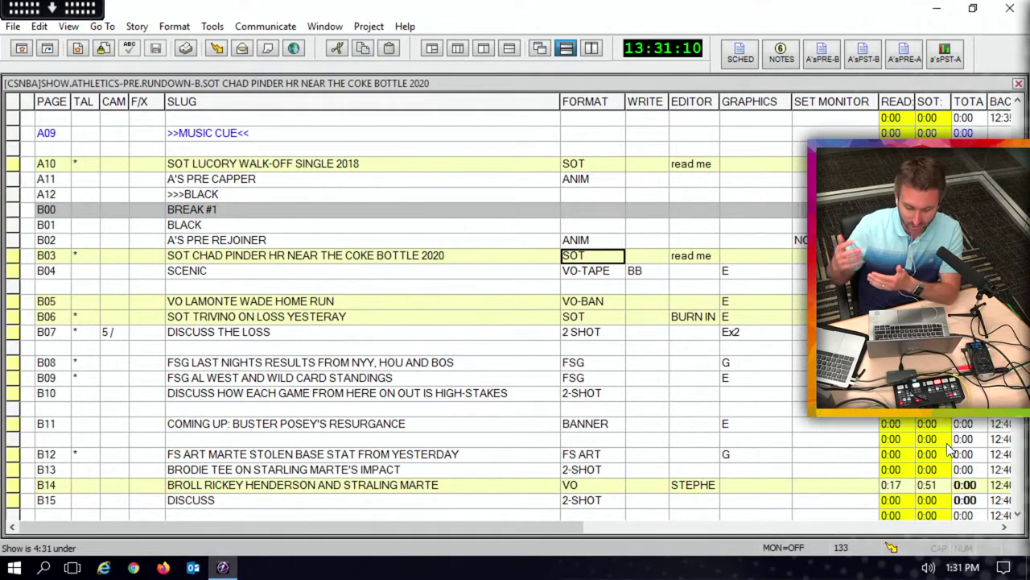
key(Right)
key(Right)
key(Right)
key(Right)
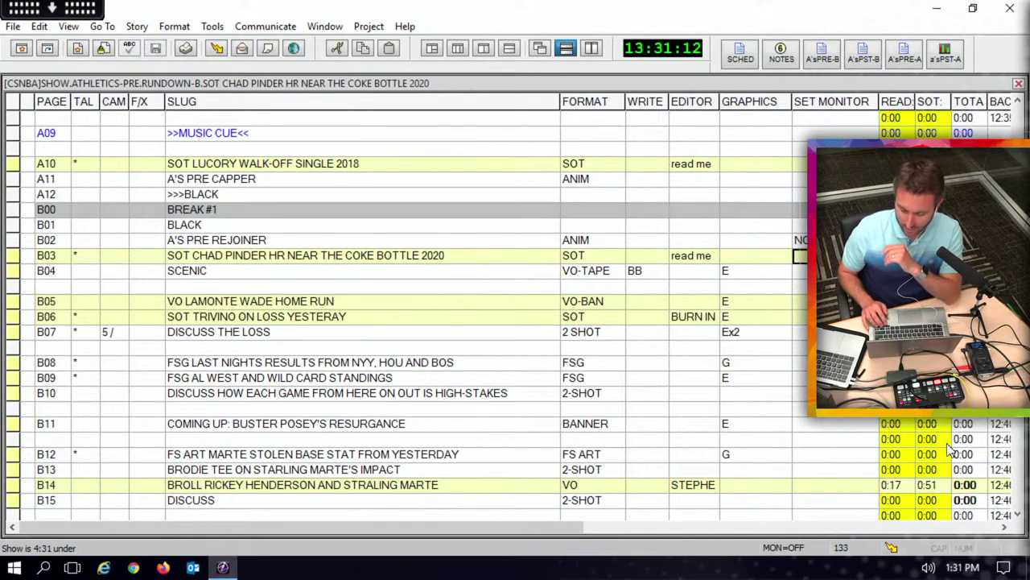
key(Right)
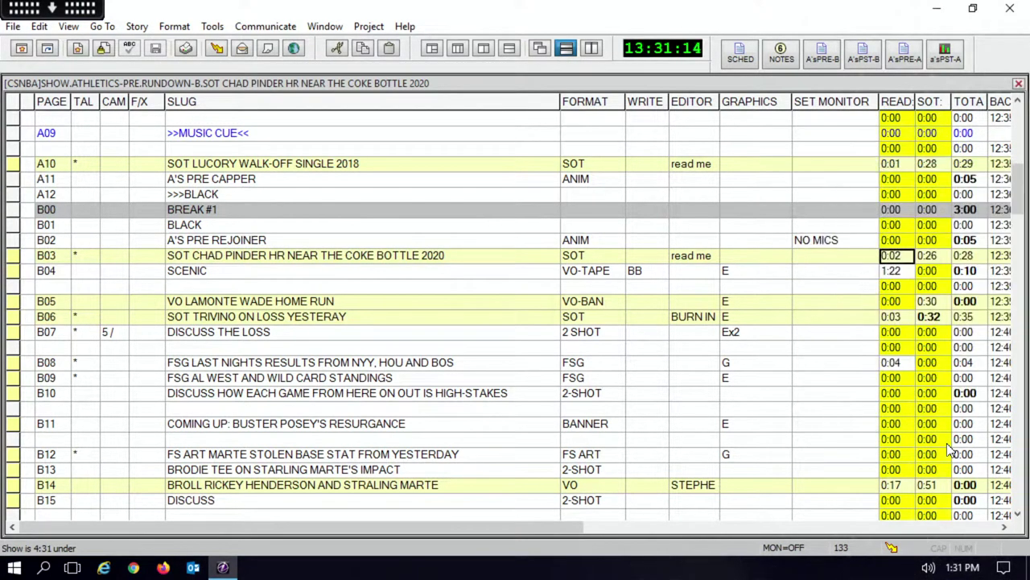
key(Right)
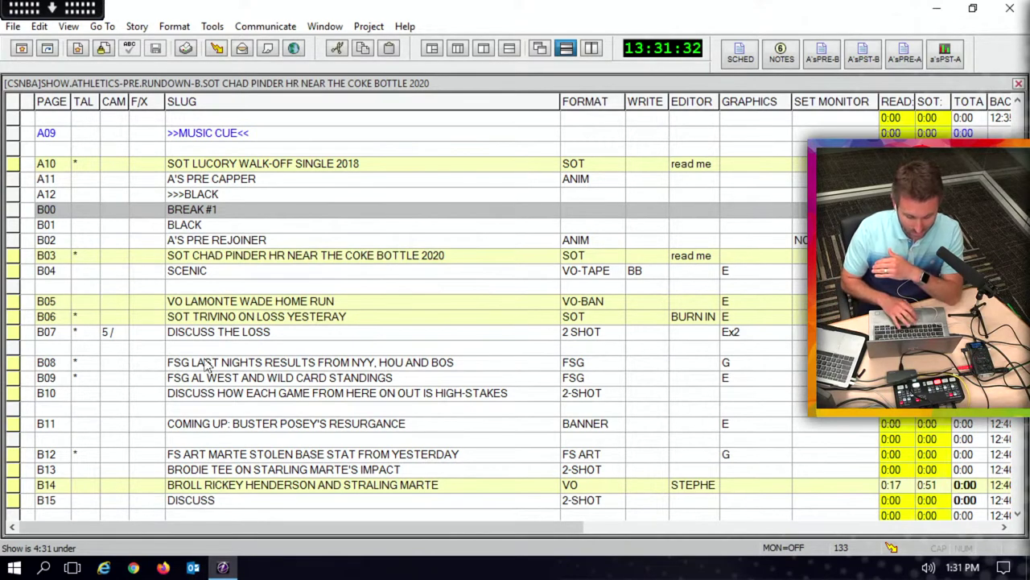
Step: Review the B block stories from the Trivino SOT on page B06 to the high-stakes games discussion on B10
click(196, 317)
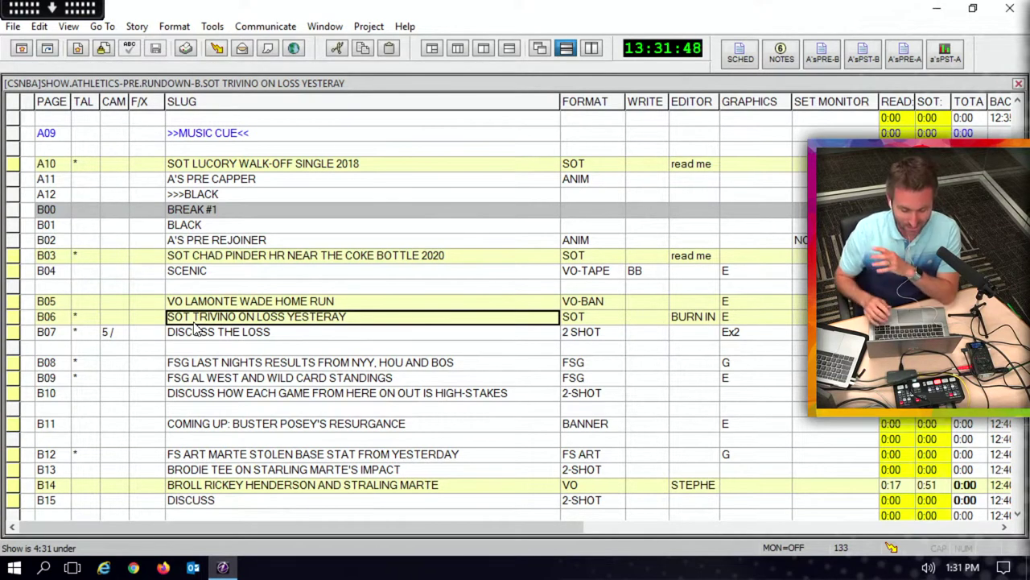
click(194, 325)
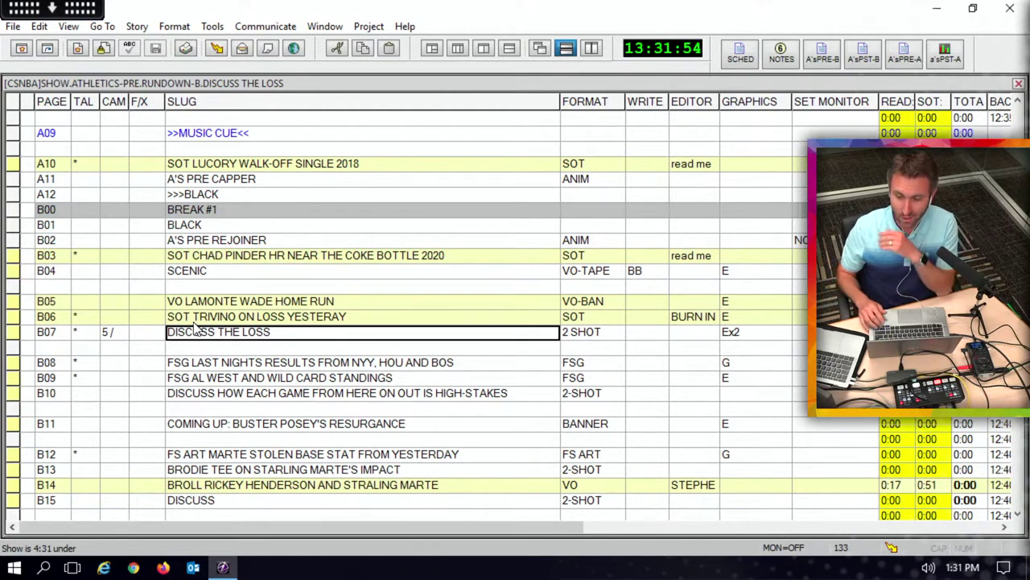
key(Down)
key(Down)
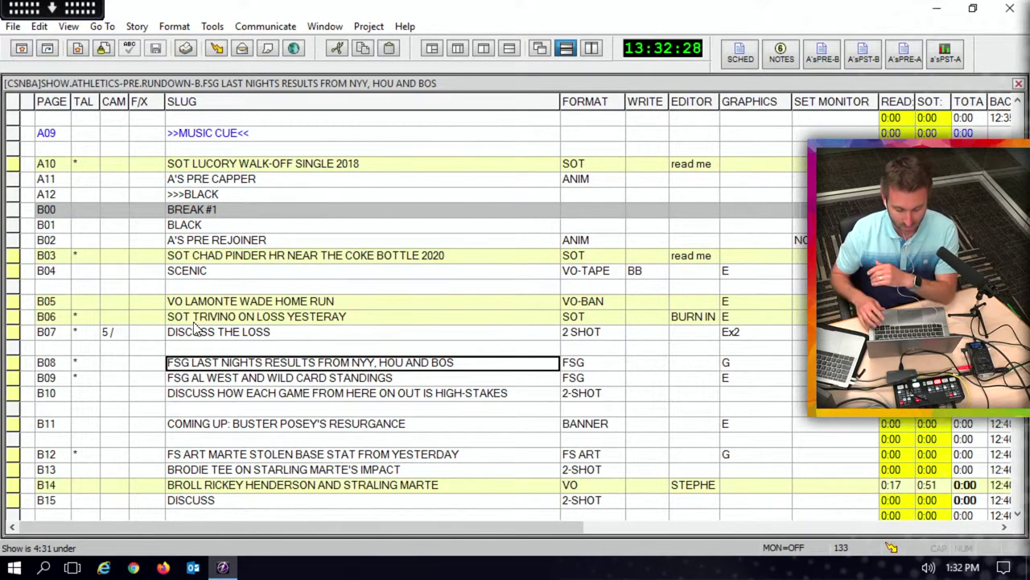
key(Down)
key(Down)
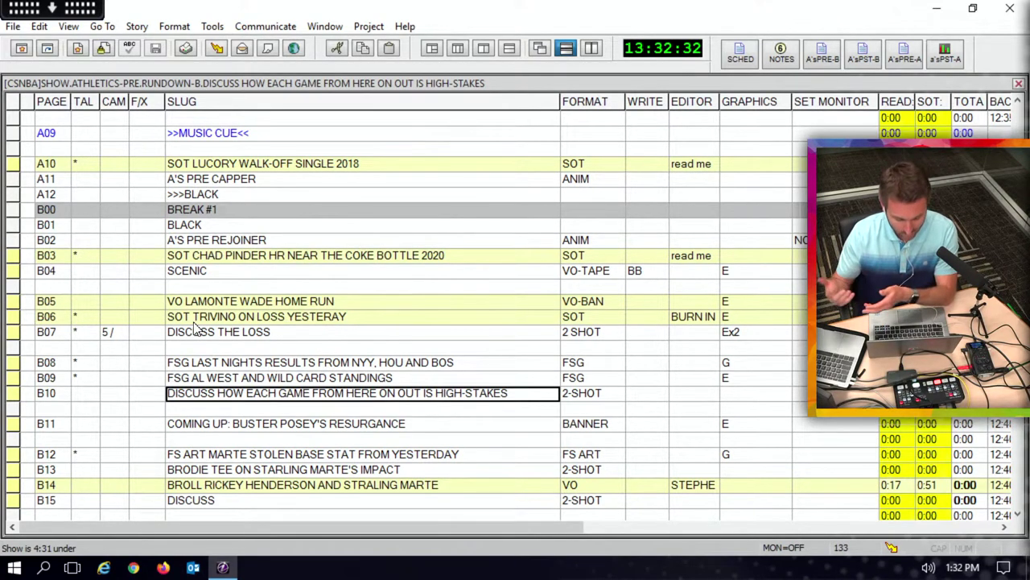
Step: Skim the page numbers below B10 and return to the Buster Posey coming-up banner on page B11
key(Left)
key(Left)
key(Left)
key(Left)
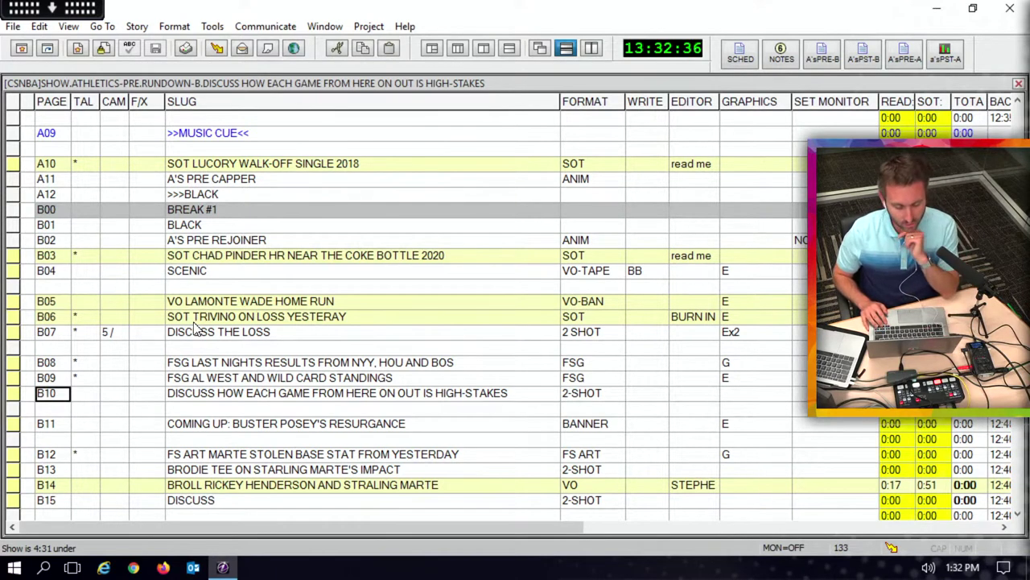
key(Down)
key(Down)
key(Down)
key(Down)
key(Down)
key(Down)
key(Up)
key(Up)
key(Up)
key(Up)
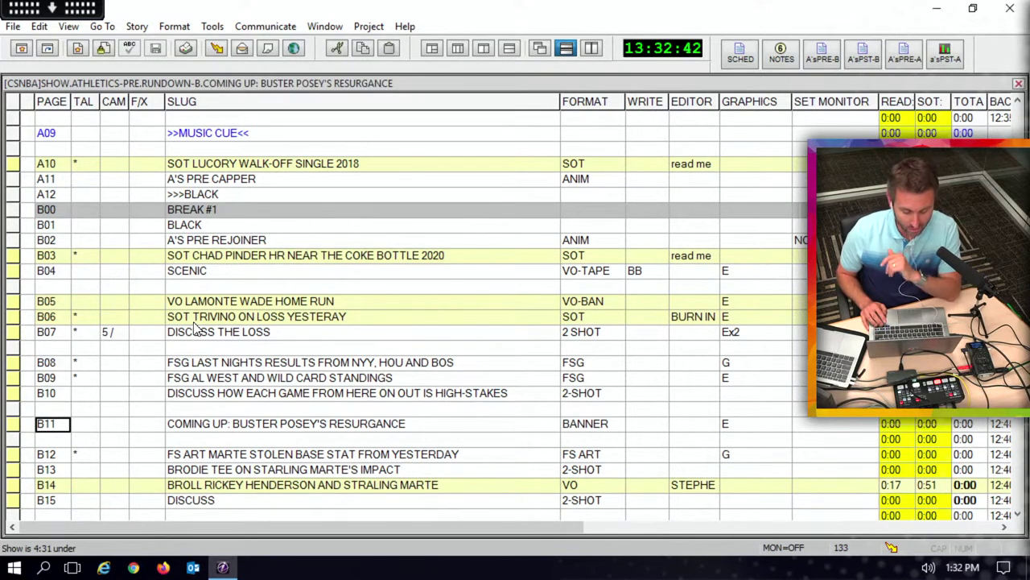
Step: Go to the Marte stolen base stat on page B12 and check its format
key(Right)
key(Down)
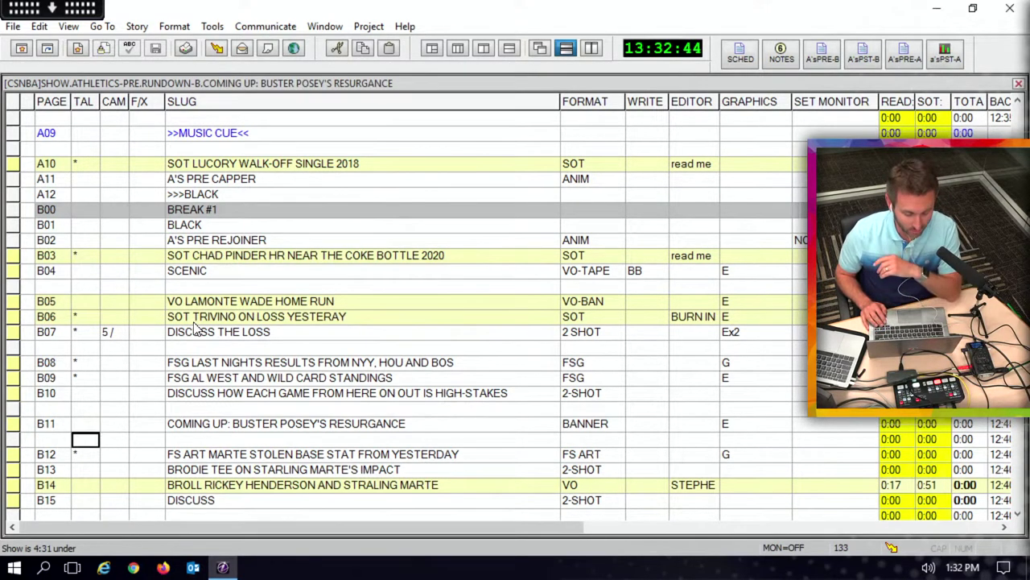
key(Down)
key(Down)
key(Right)
key(Up)
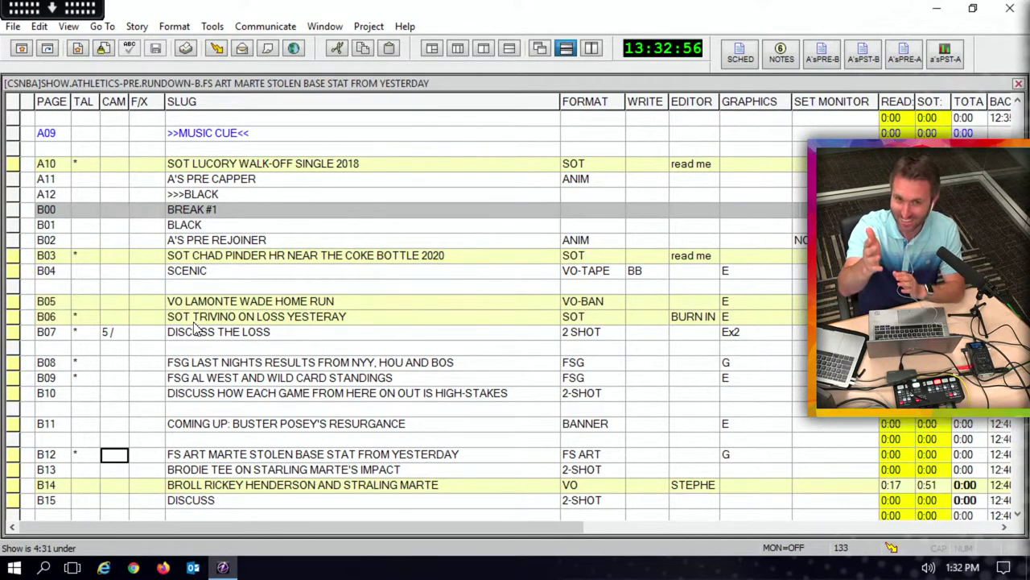
key(Tab)
key(Tab)
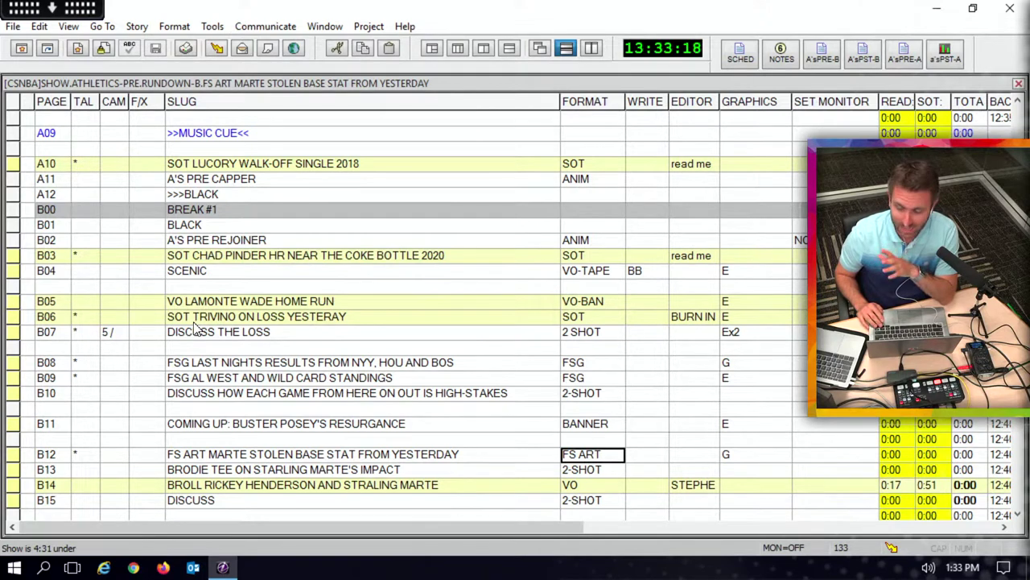
Step: Look ahead to the A's lineup on page B17 and return to the Rickey Henderson and Marte b-roll on B14
key(Down)
key(Down)
key(Down)
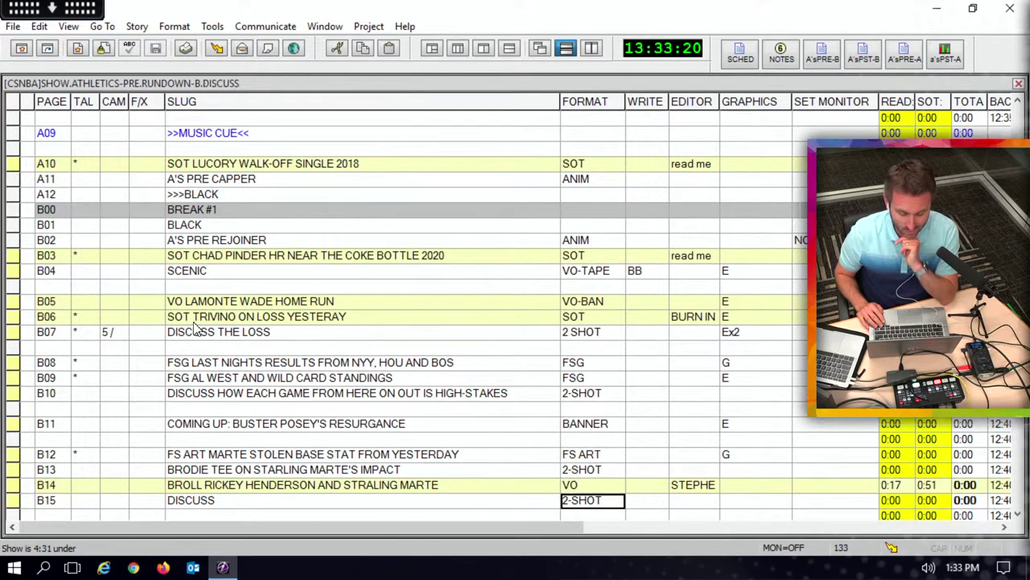
key(Down)
key(Down)
key(Left)
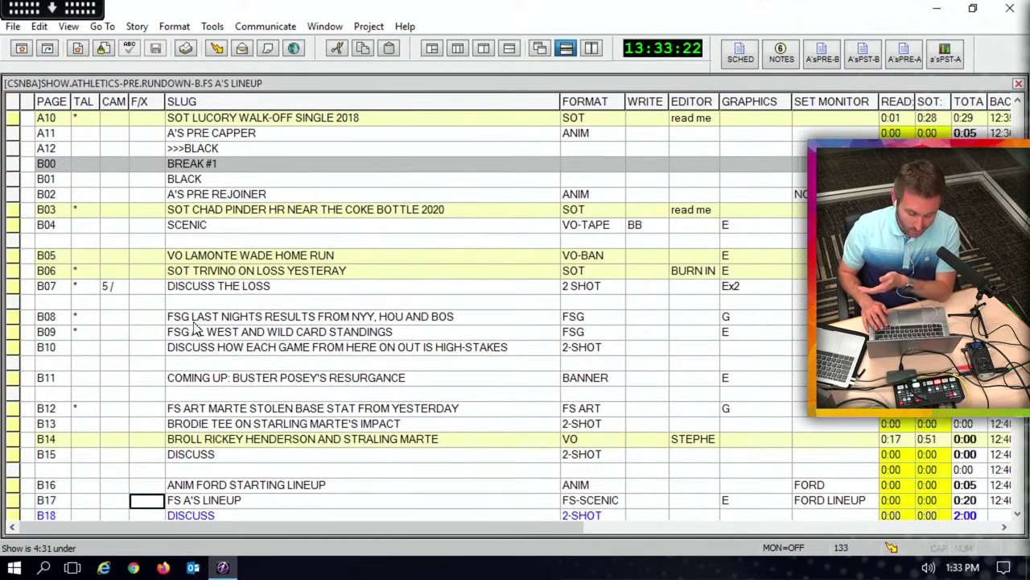
key(Up)
key(Up)
key(Up)
key(Right)
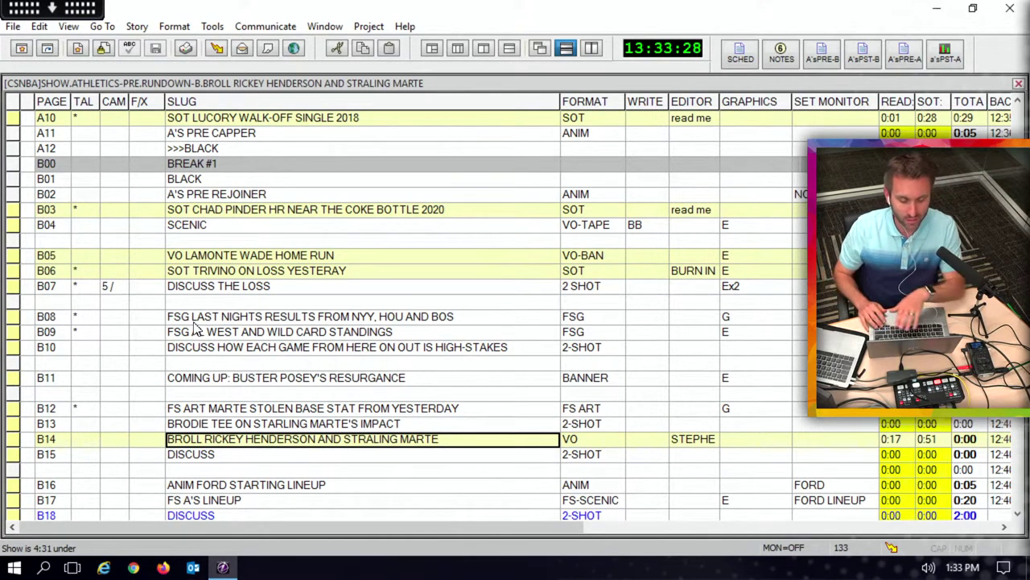
key(Up)
key(Down)
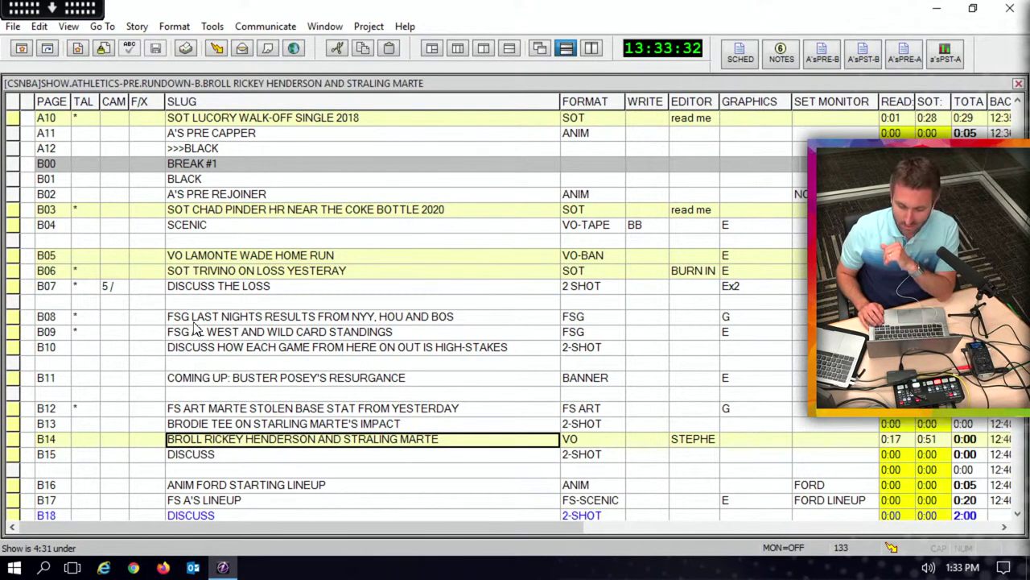
Step: Review the stories from the discussion on page B15 through the Ford starting lineup animation to the A's lineup on B17
key(Down)
key(Down)
key(Down)
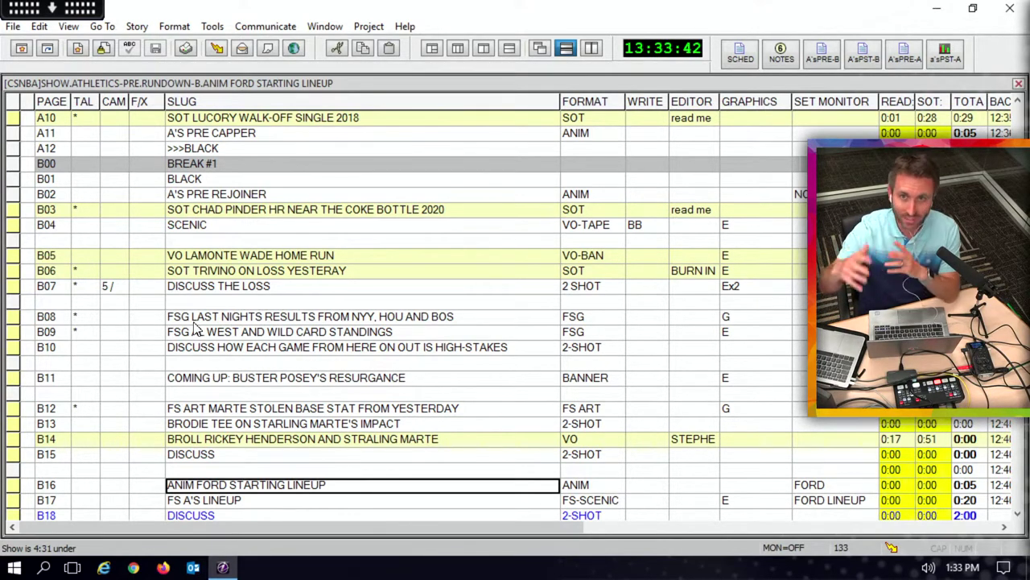
key(Down)
key(Down)
key(Down)
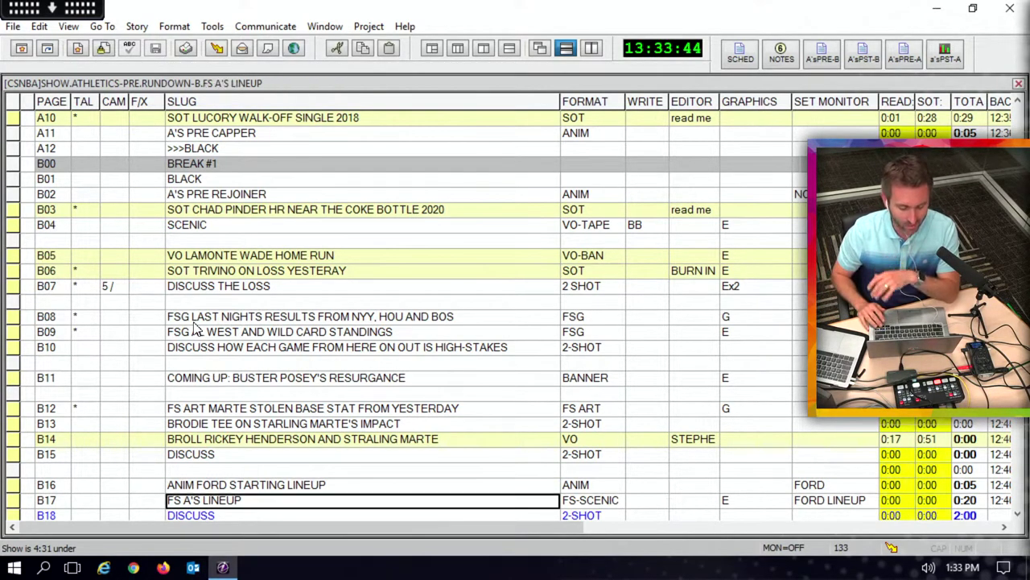
Step: Review the end of the B block, from the discussion on page B18 and the music cue on B19 to the scenic to break on B20
key(Down)
key(Down)
key(Down)
key(Down)
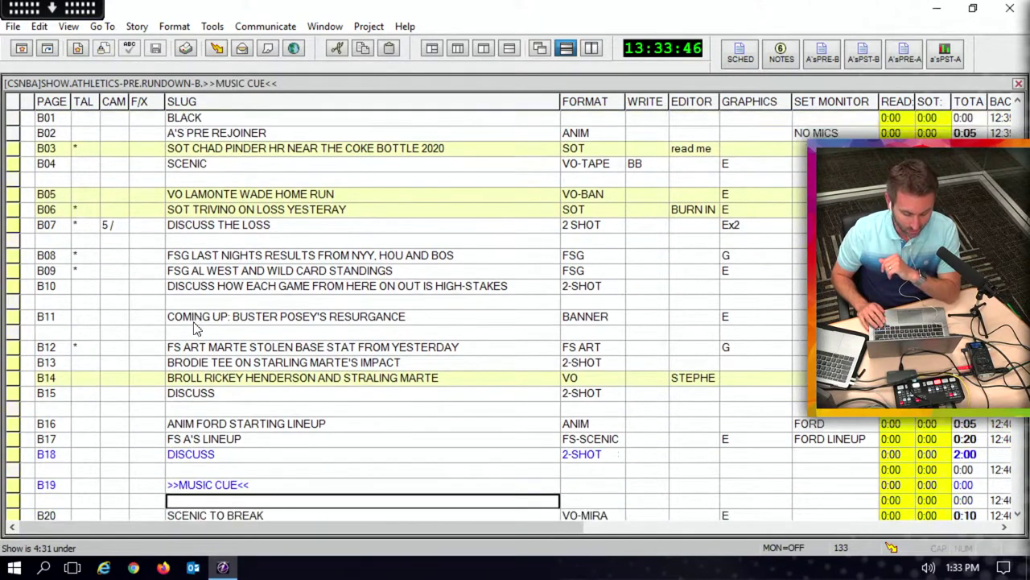
key(Up)
key(Up)
key(Up)
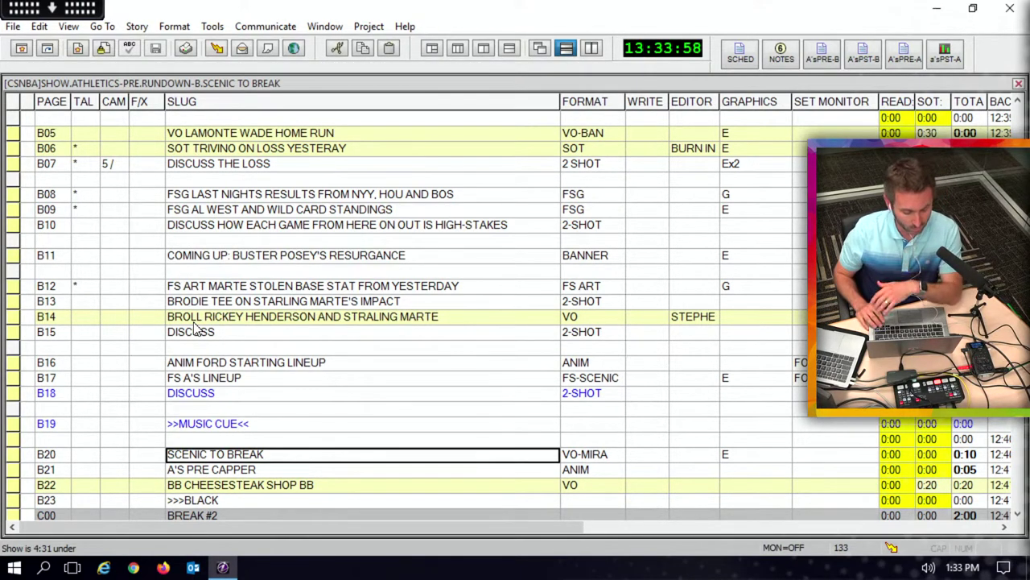
Step: Review the close of the B block, from the A's pre capper on page B21 to break #2 on C00
key(Down)
key(Down)
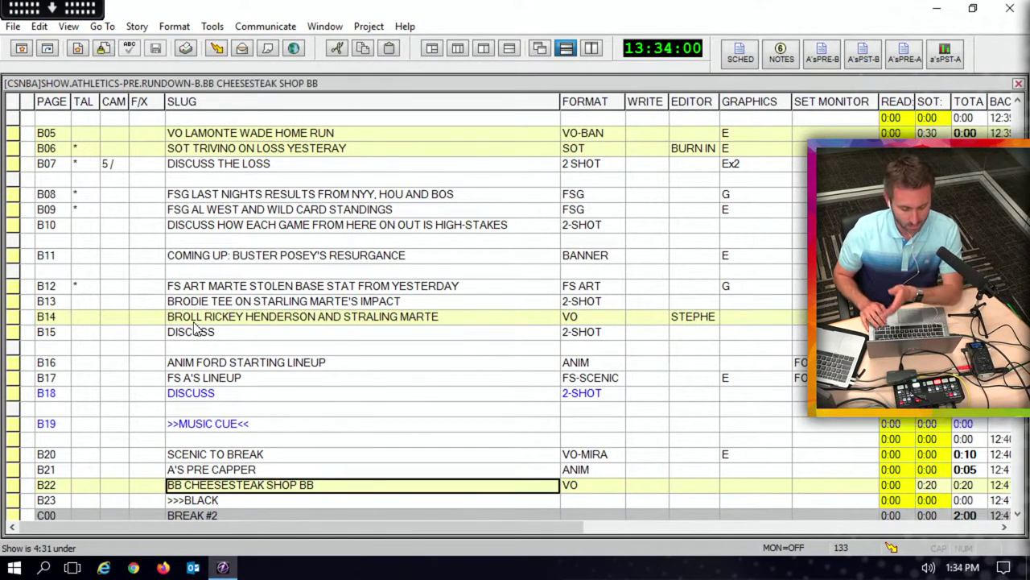
key(Down)
key(Down)
key(Down)
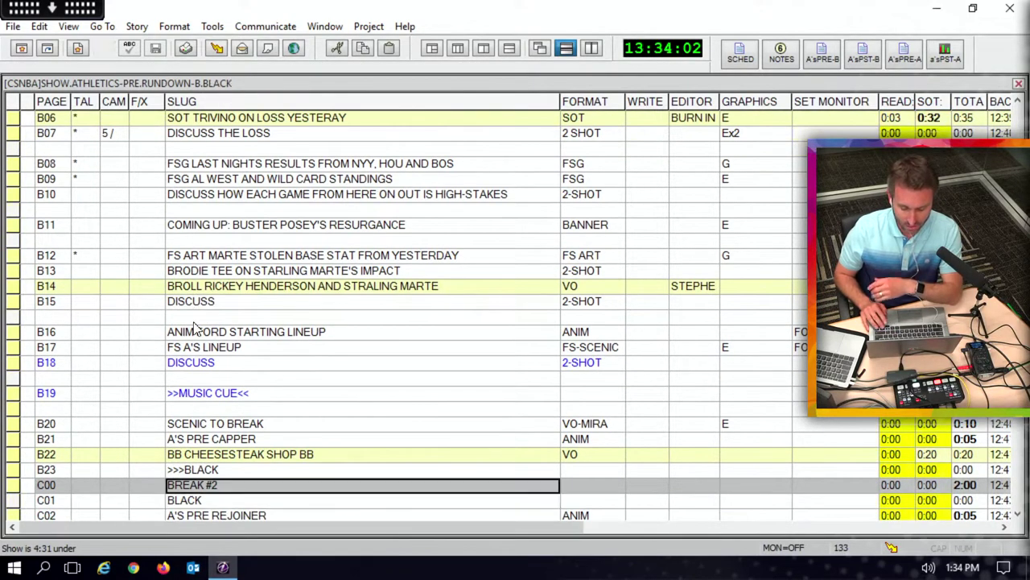
Step: Look ahead through the C block past the discussion on page C18 and return to the A's pre rejoiner on C02
key(Down)
key(Down)
key(Down)
key(Down)
key(Down)
key(Down)
key(Down)
key(Down)
key(Down)
key(Down)
key(Down)
key(Down)
key(Down)
key(Down)
key(Down)
key(Down)
key(Down)
key(Down)
key(Down)
key(Down)
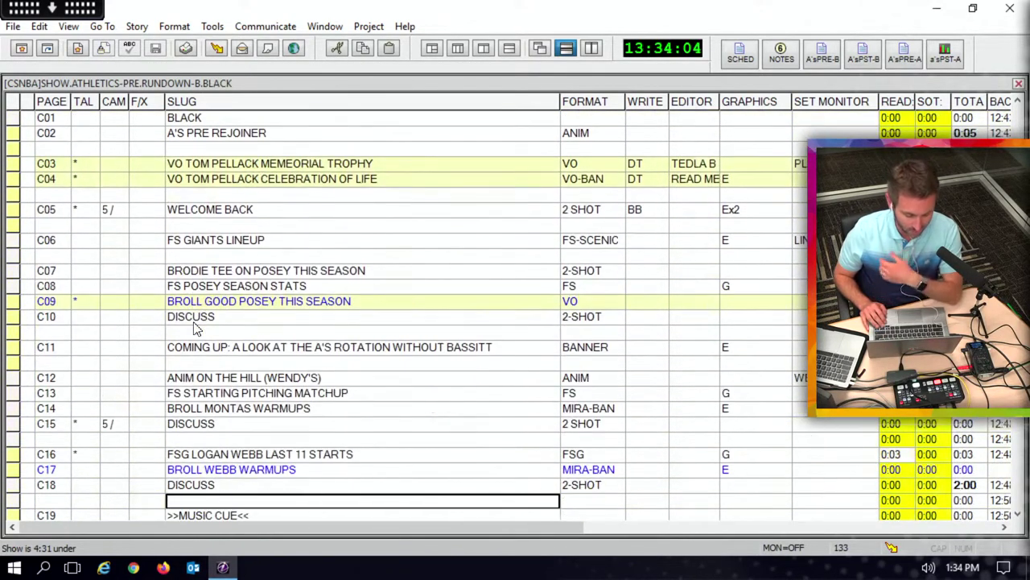
key(Up)
key(Up)
key(Up)
key(Up)
key(Up)
key(Up)
key(Up)
key(Up)
key(Up)
key(Up)
key(Up)
key(Up)
key(Up)
key(Up)
key(Up)
key(Up)
key(Up)
key(Up)
key(Up)
key(Up)
key(Up)
key(Up)
key(Up)
key(Up)
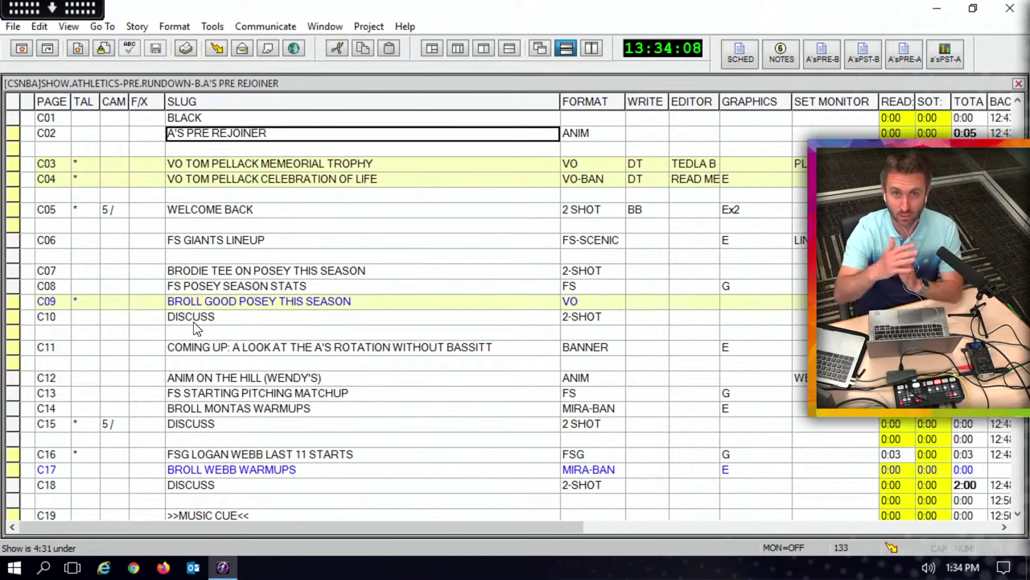
Step: Review the C block opening, from the memorial trophy VO on page C03 through welcome back to the Giants lineup on C06
key(Down)
key(Down)
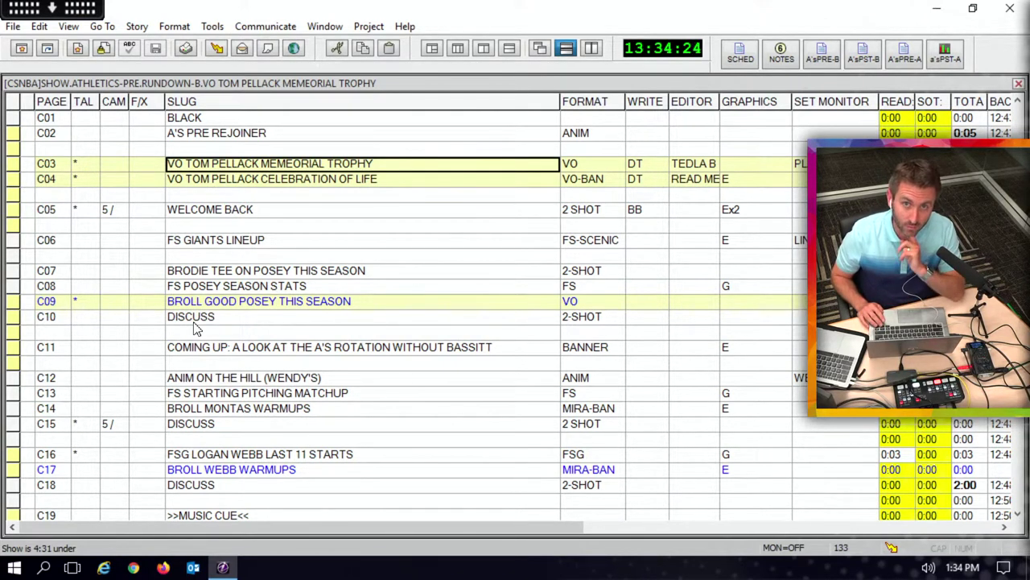
key(Down)
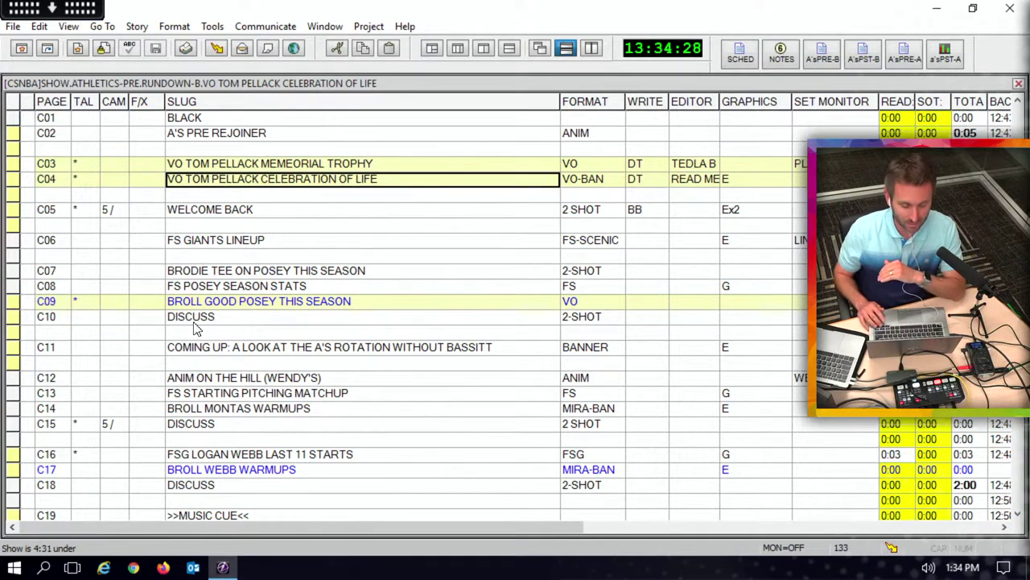
key(Down)
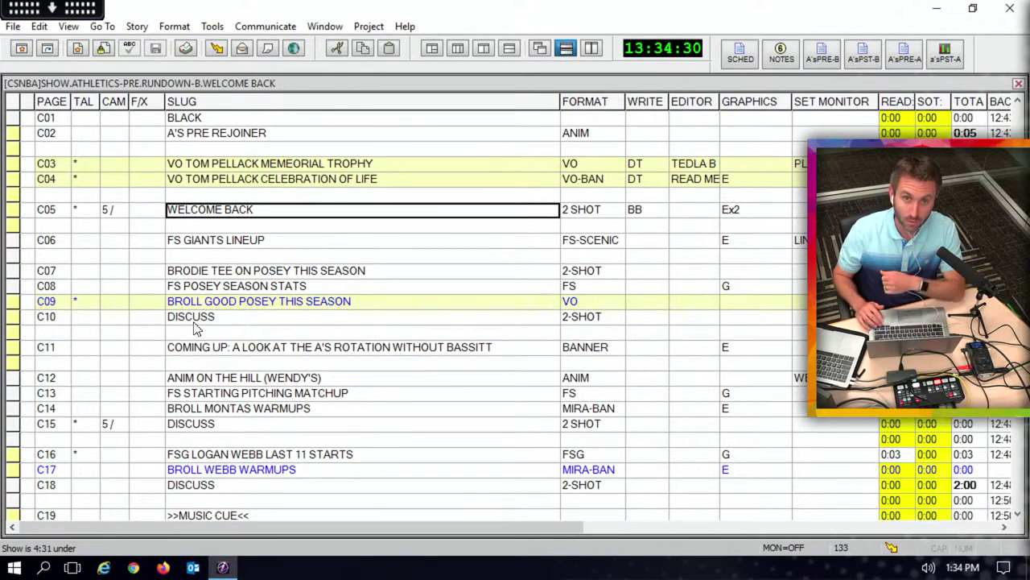
key(Down)
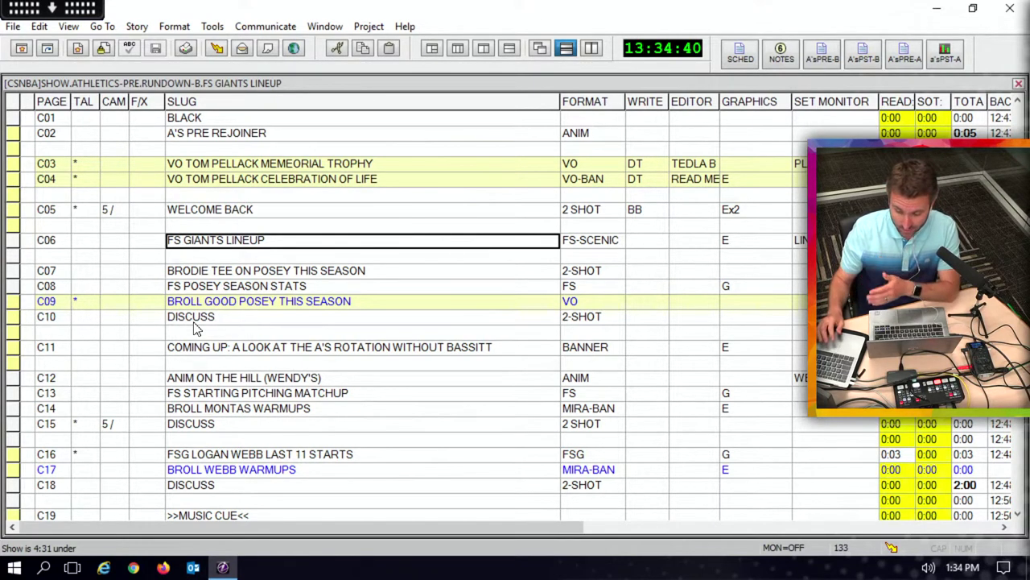
Step: Go through the Posey stories to the coming-up banner about the A's rotation on page C11
key(Down)
key(Down)
key(Down)
key(Down)
key(Down)
key(Down)
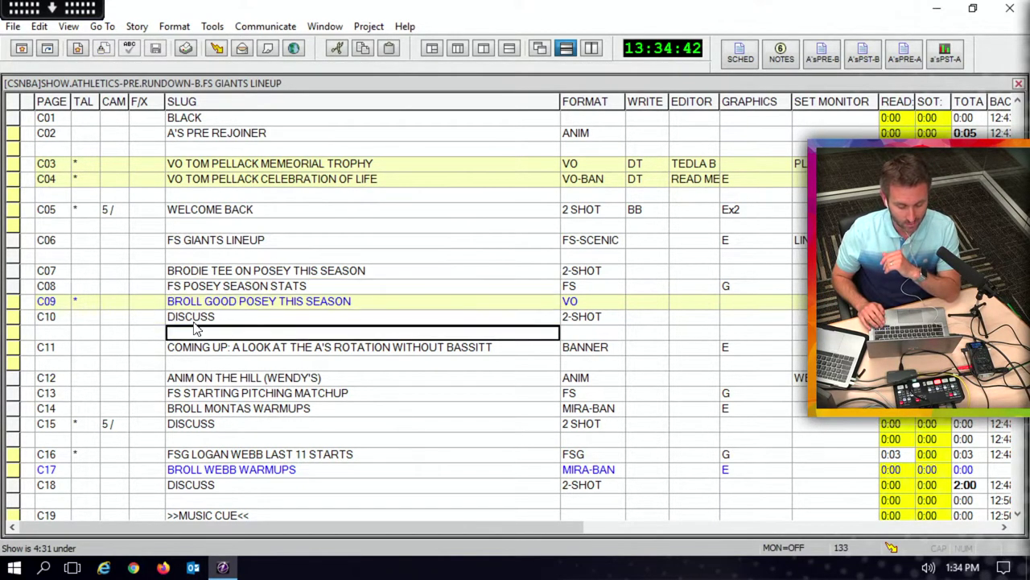
key(Down)
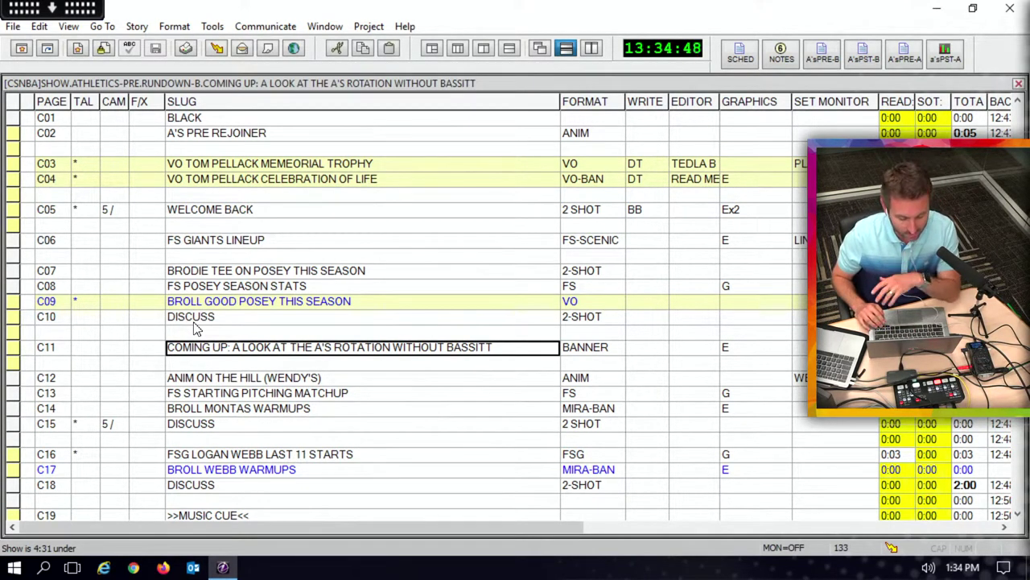
Step: Return to the Brodie tee on Posey's season on page C07 and examine the Posey segment
key(Up)
key(Up)
key(Up)
key(Up)
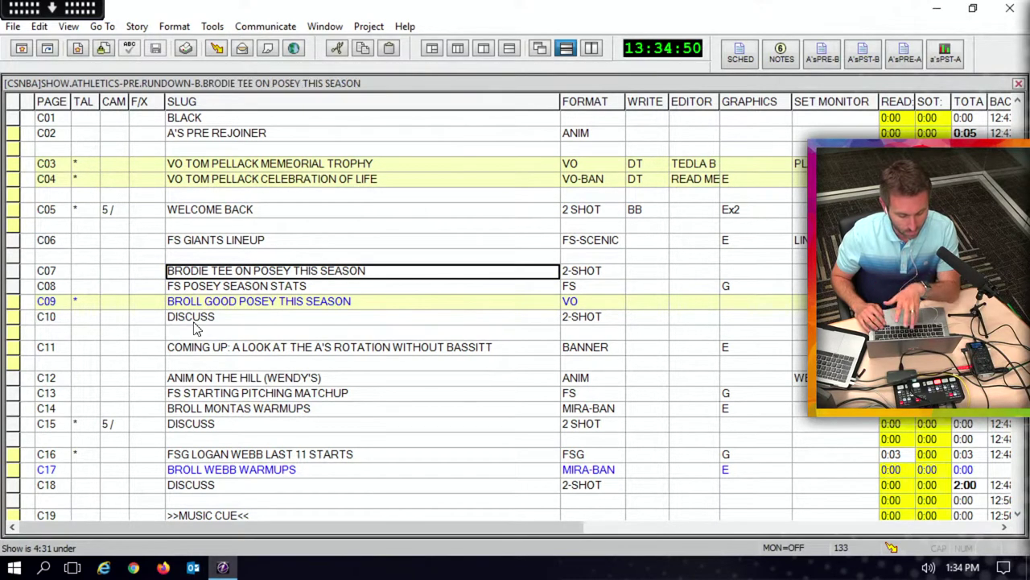
key(Down)
key(Up)
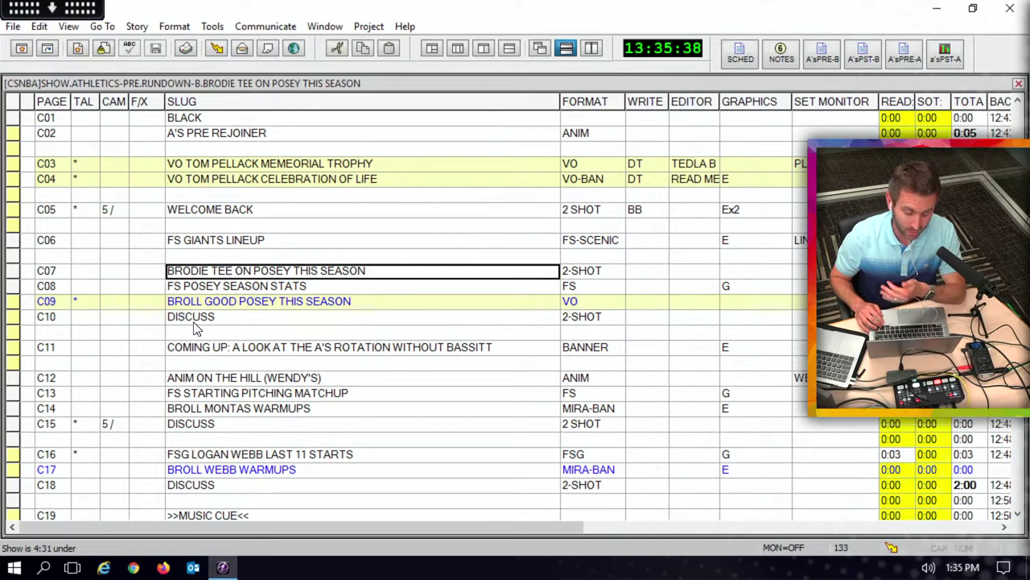
Step: Review the On the Hill animation on page C12, the starting pitching matchup on C13 and the Montas warmups on C14
key(Down)
key(Down)
key(Down)
key(Down)
key(Down)
key(Down)
key(Down)
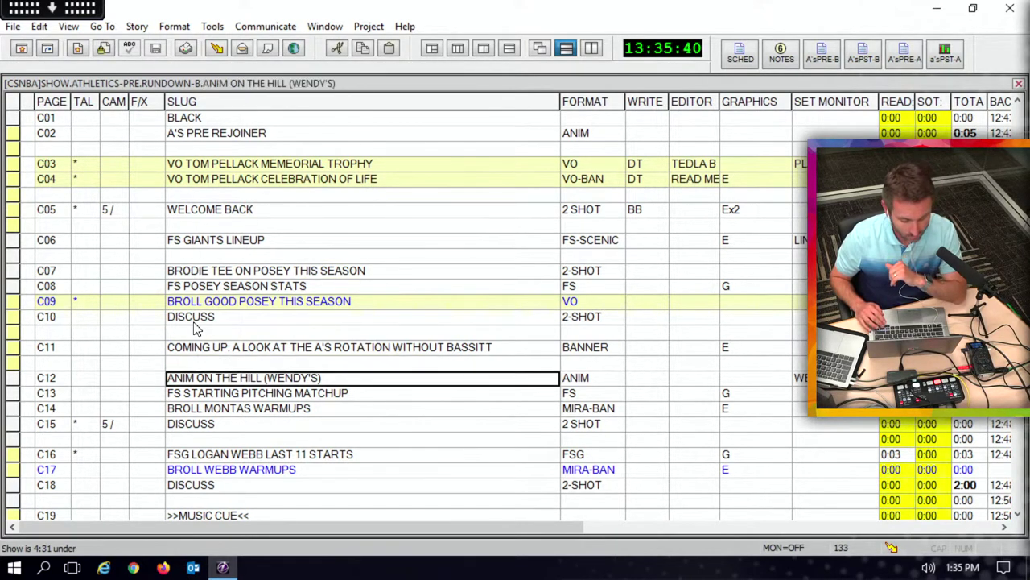
key(Down)
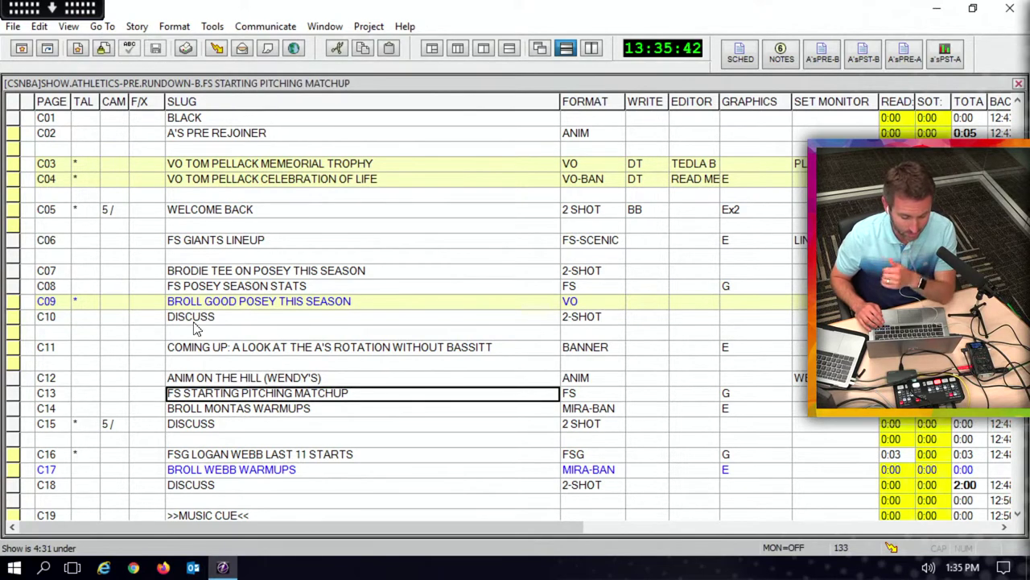
key(Down)
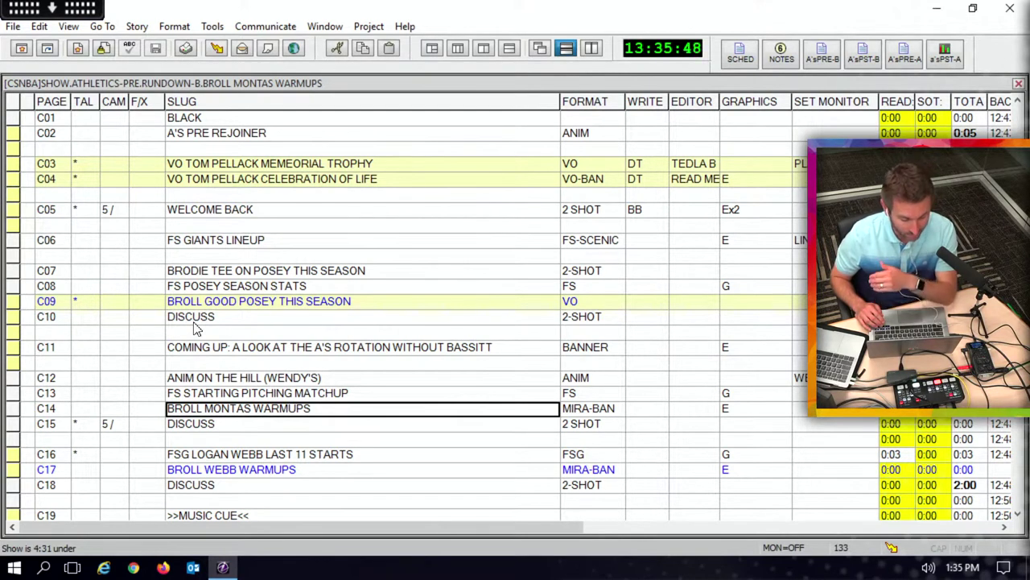
key(Up)
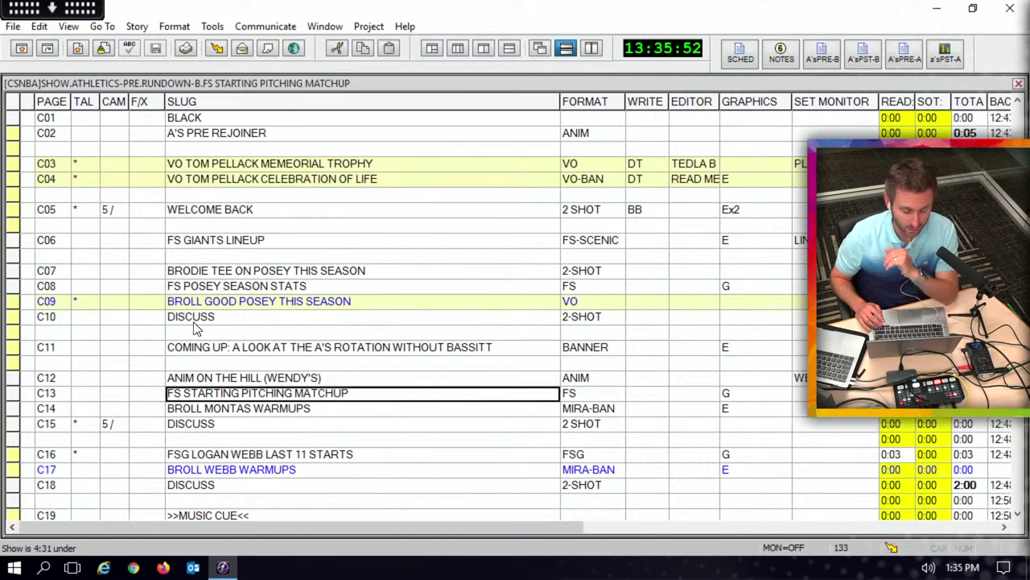
Step: Open the Logan Webb last 11 starts story on page C16, review its graphic and script, and close it
key(Down)
key(Down)
key(Down)
key(Down)
key(Down)
key(Up)
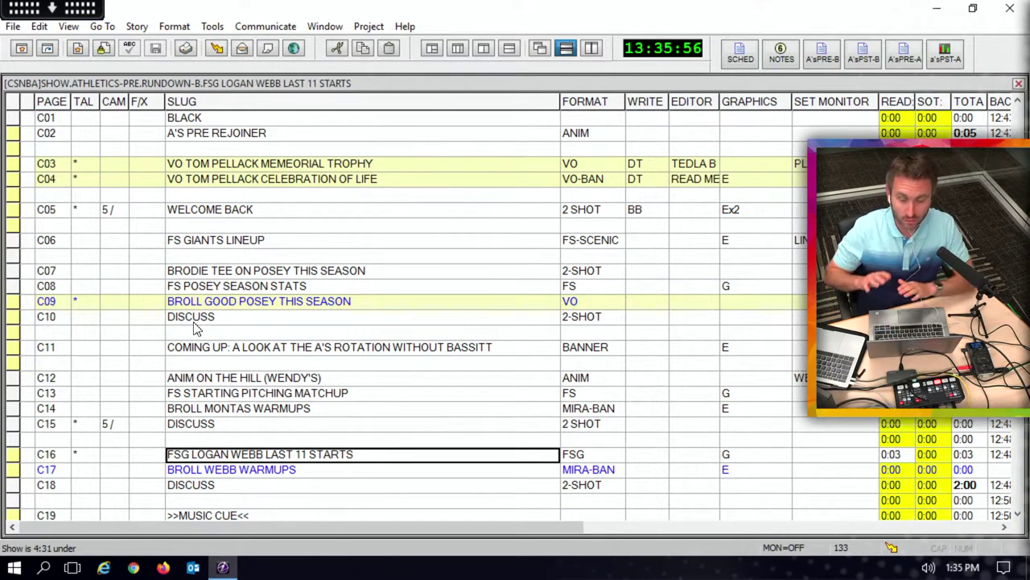
key(Return)
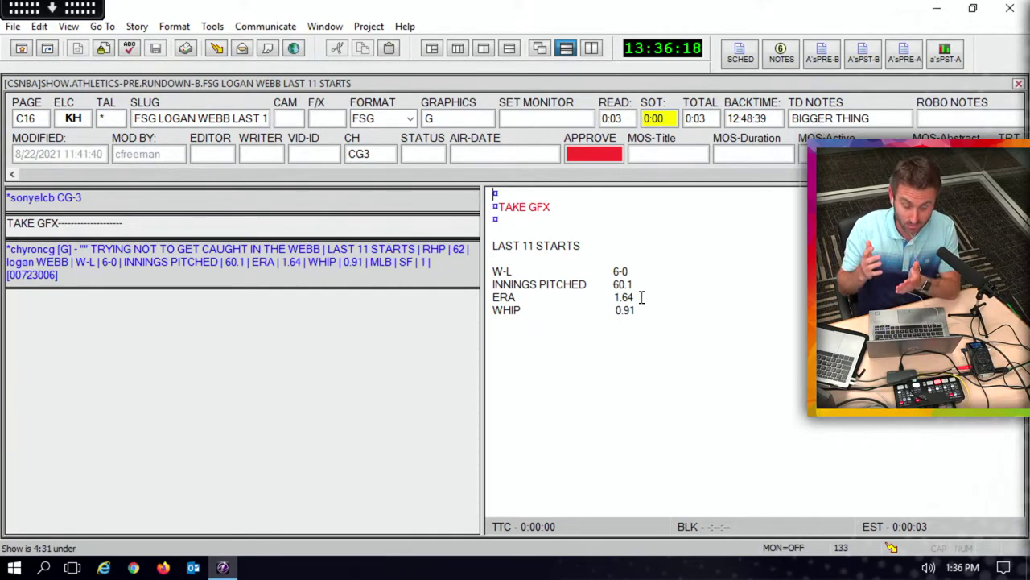
key(Escape)
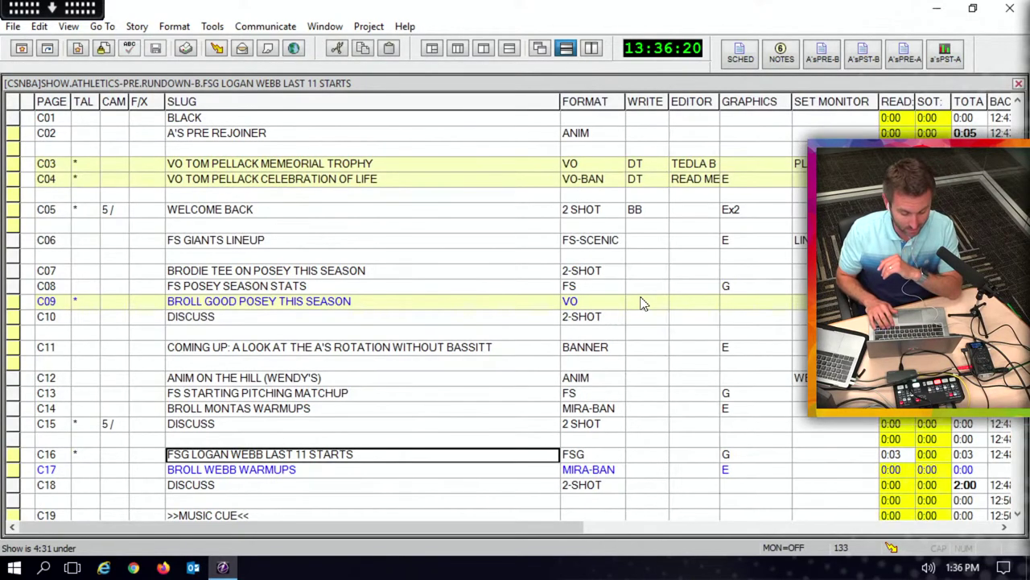
Step: Open the starting pitching matchup story on page C13, check its graphics entries, and close it
key(Up)
key(Up)
key(Up)
key(Up)
key(Return)
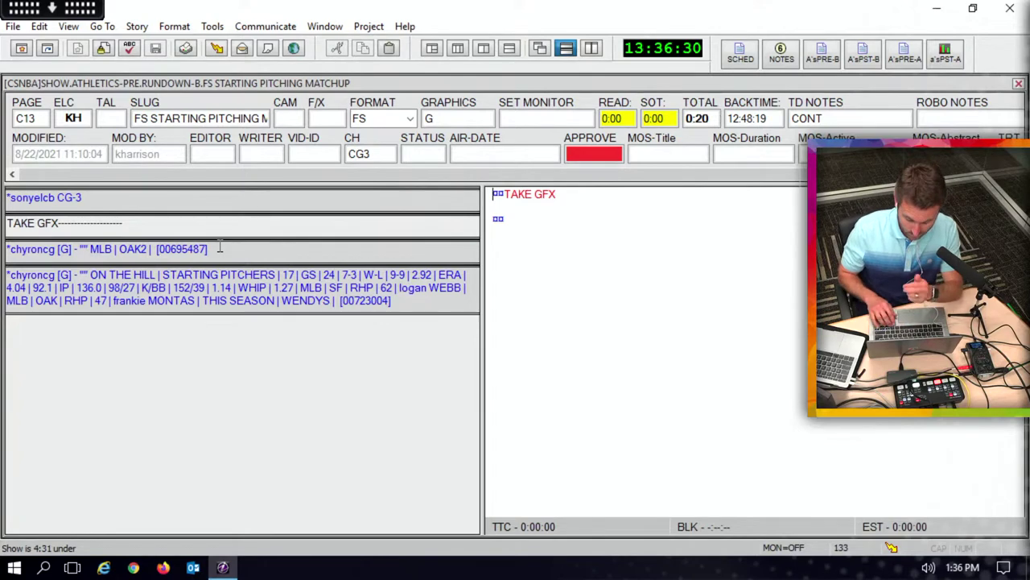
key(Escape)
Step: Move past the Webb stories and the music cue to the Scutaro walk-off single SOT on page C21
key(Down)
key(Down)
key(Down)
key(Down)
key(Down)
key(Down)
key(Down)
key(Down)
key(Down)
key(Down)
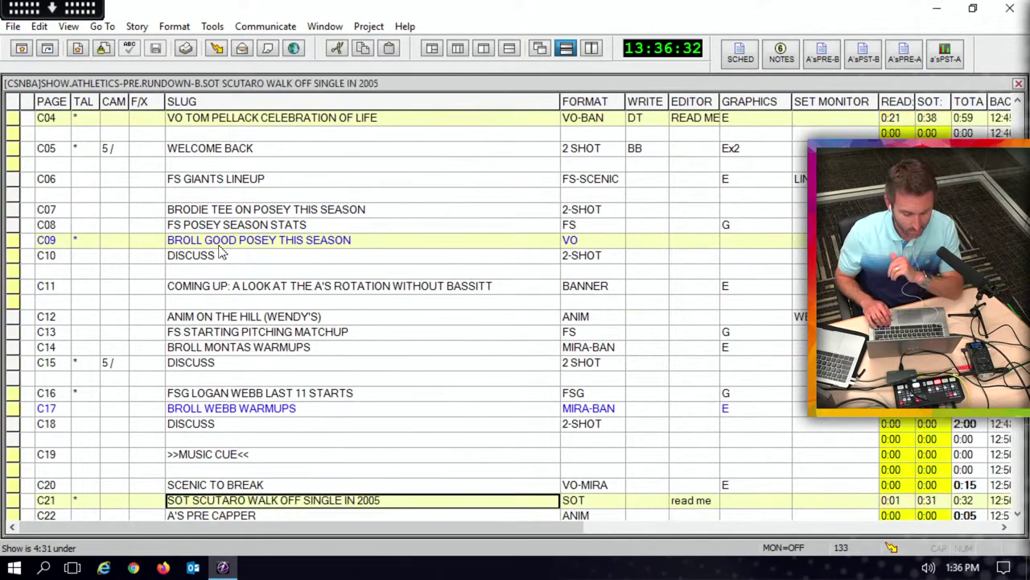
Step: Review the end of the C block, from the scenic to break on page C20 to the A's pre capper on C22
key(Down)
key(Down)
key(Up)
key(Up)
key(Up)
key(Down)
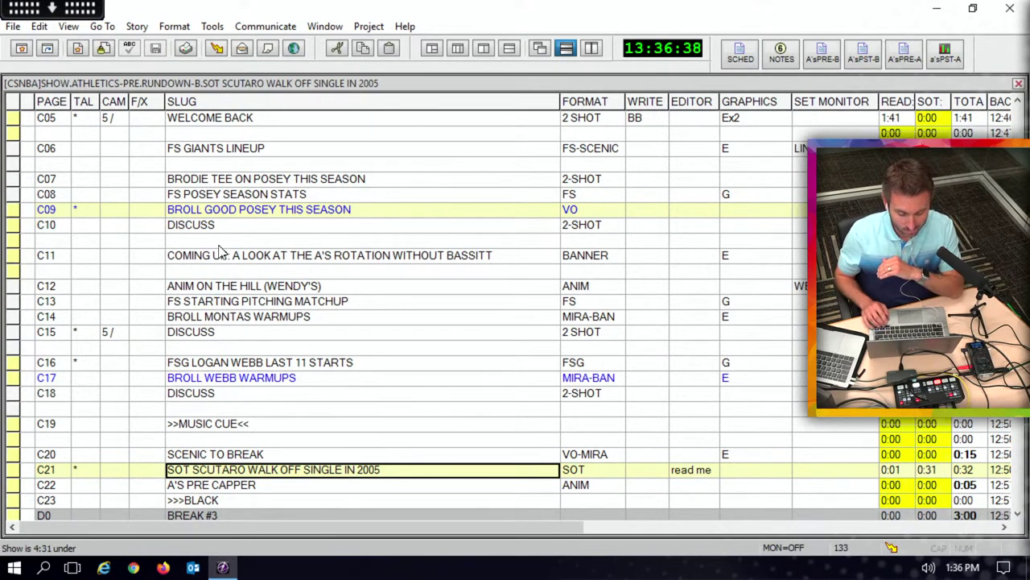
key(Down)
key(Down)
key(Up)
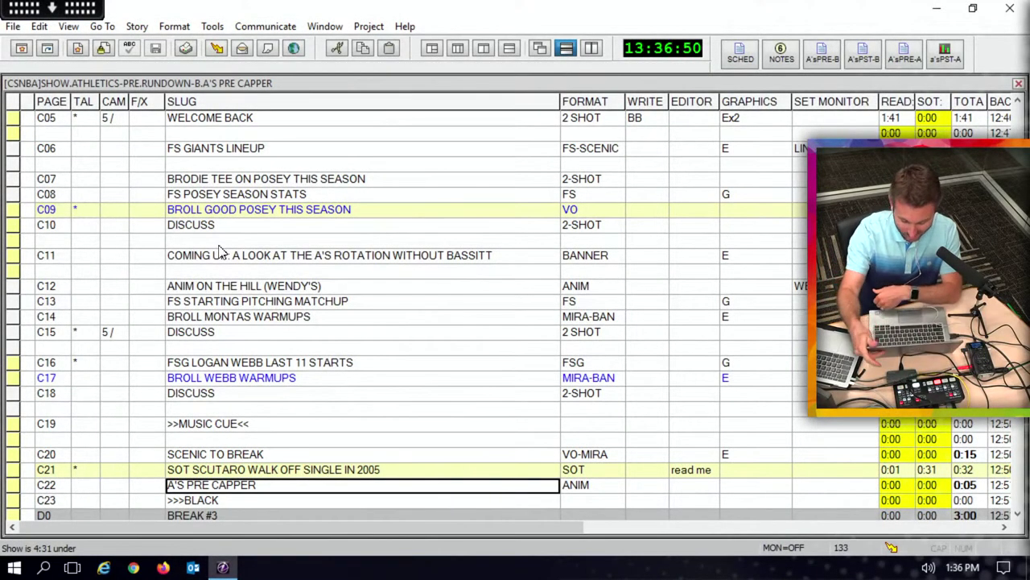
Step: Look ahead past break #3 to the toss back to studio on page D09 and return to the Change-Up wipe on D05
key(Down)
key(Down)
key(Down)
key(Down)
key(Down)
key(Down)
key(Down)
key(Down)
key(Down)
key(Down)
key(Down)
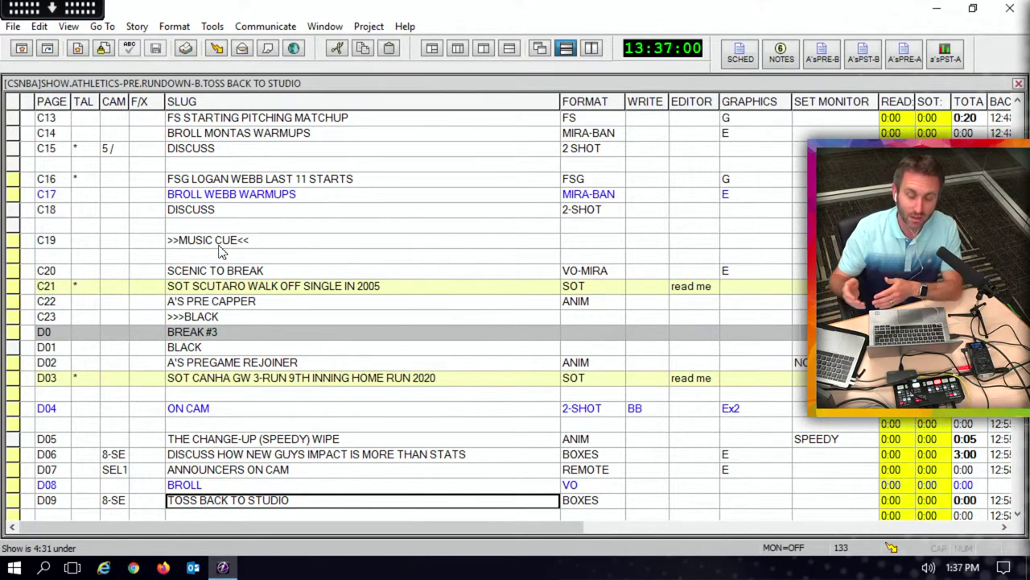
key(Up)
key(Up)
key(Up)
key(Up)
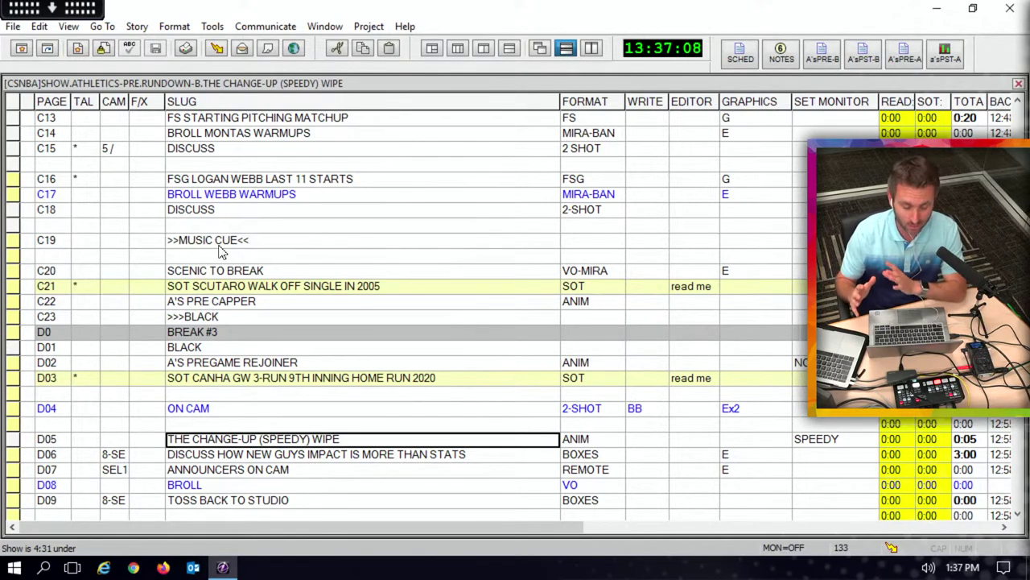
Step: Review the discussion of the new guys' impact on page D06, the announcers on D07 and the b-roll on D08
key(Down)
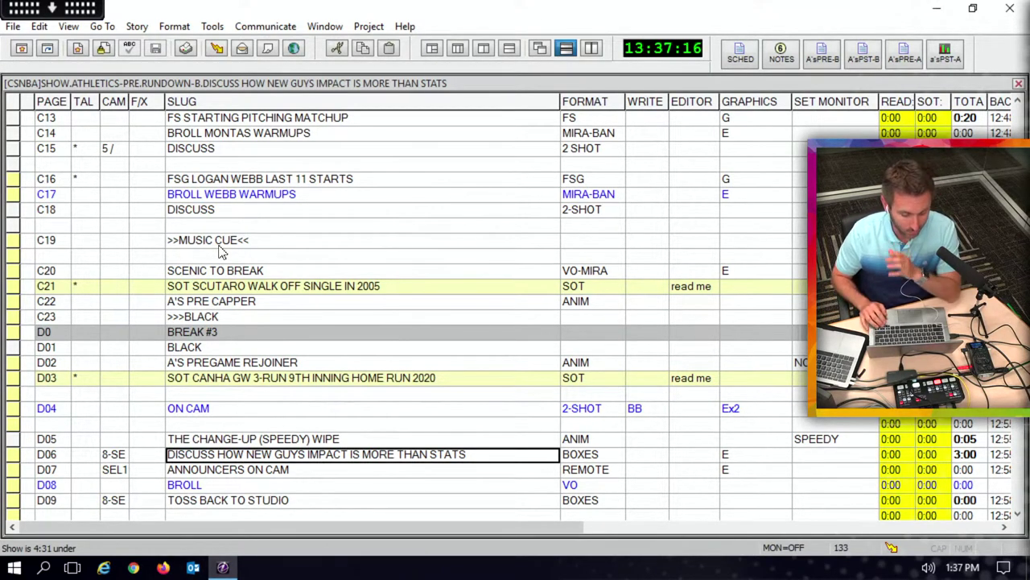
key(Down)
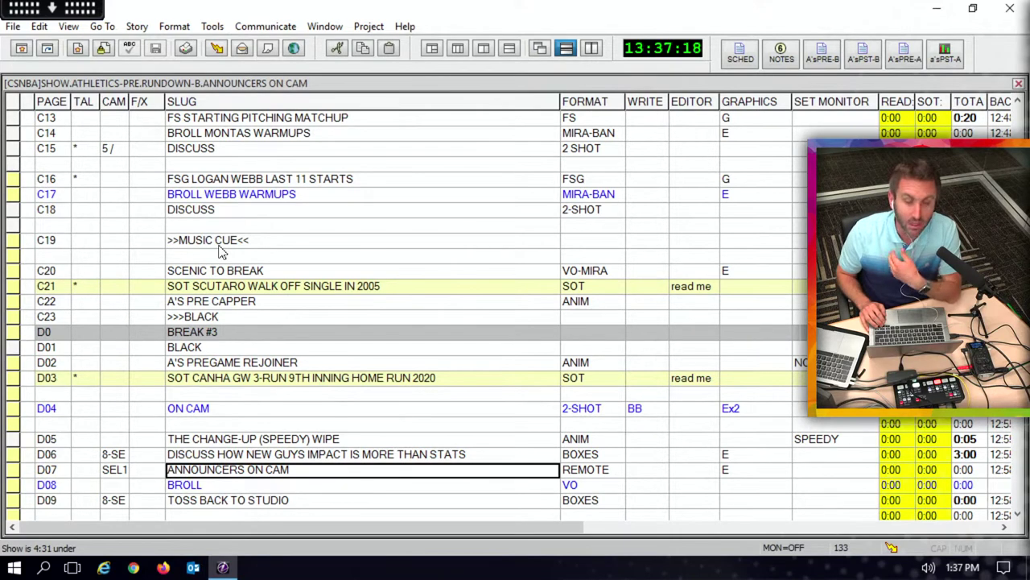
key(Down)
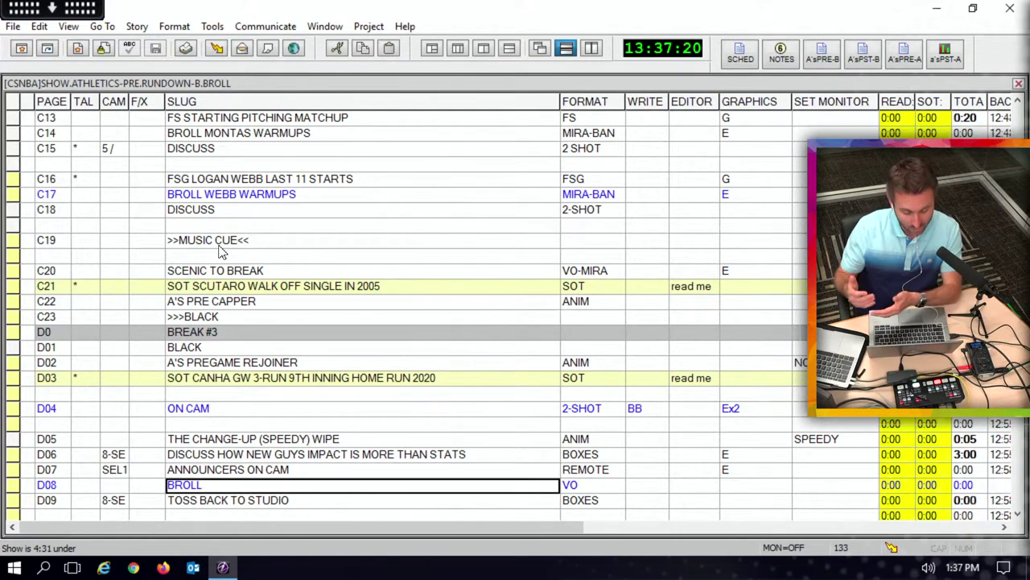
Step: Look ahead to the discussion on page D15 and return to the Brodie tee on the starting rotation on D10
key(Down)
key(Down)
key(Down)
key(Down)
key(Down)
key(Down)
key(Down)
key(Down)
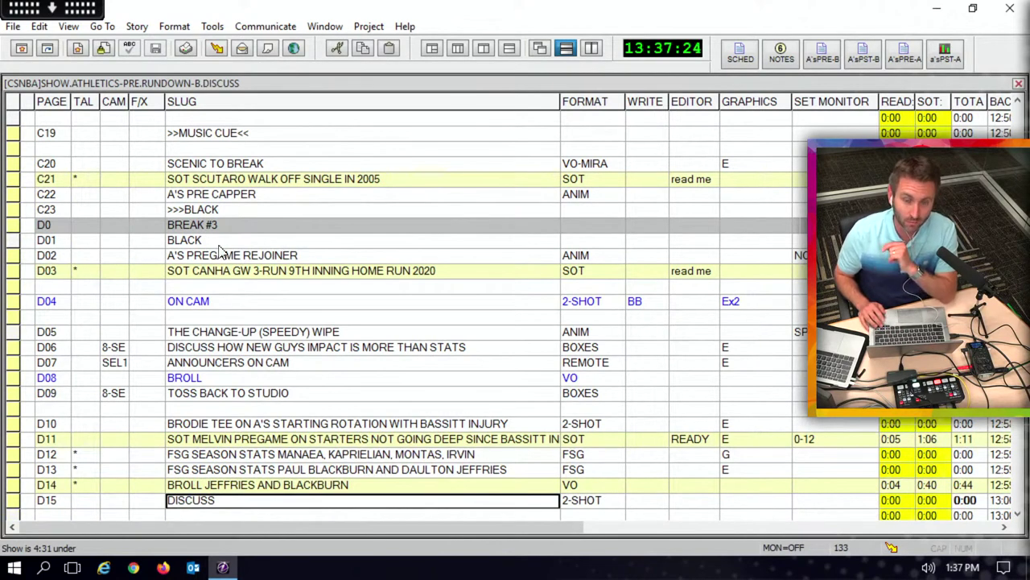
key(Up)
key(Up)
key(Up)
key(Up)
key(Up)
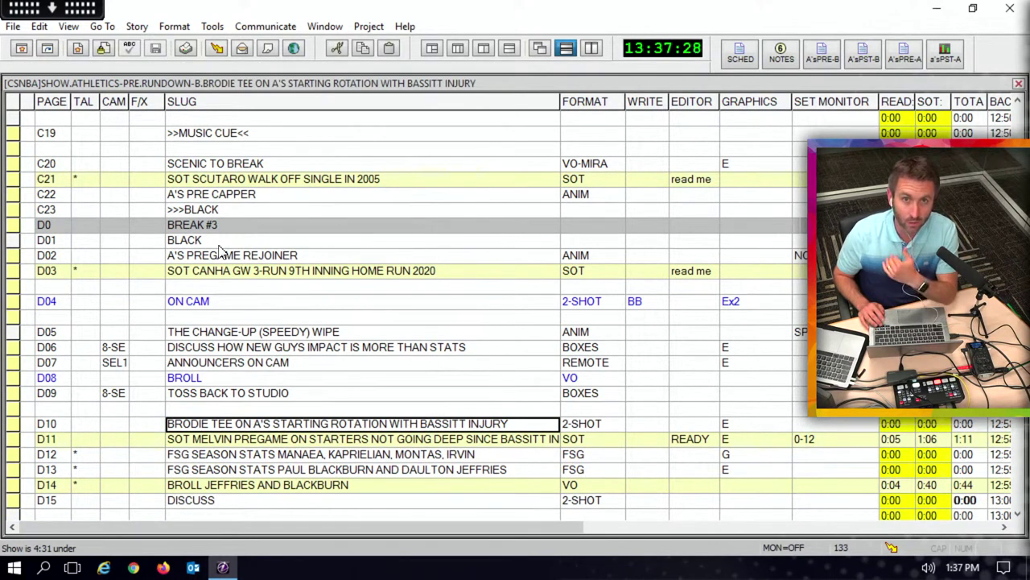
Step: Review the Melvin pregame SOT on page D11, the season stats graphics and the Jeffries and Blackburn b-roll on D14
key(Down)
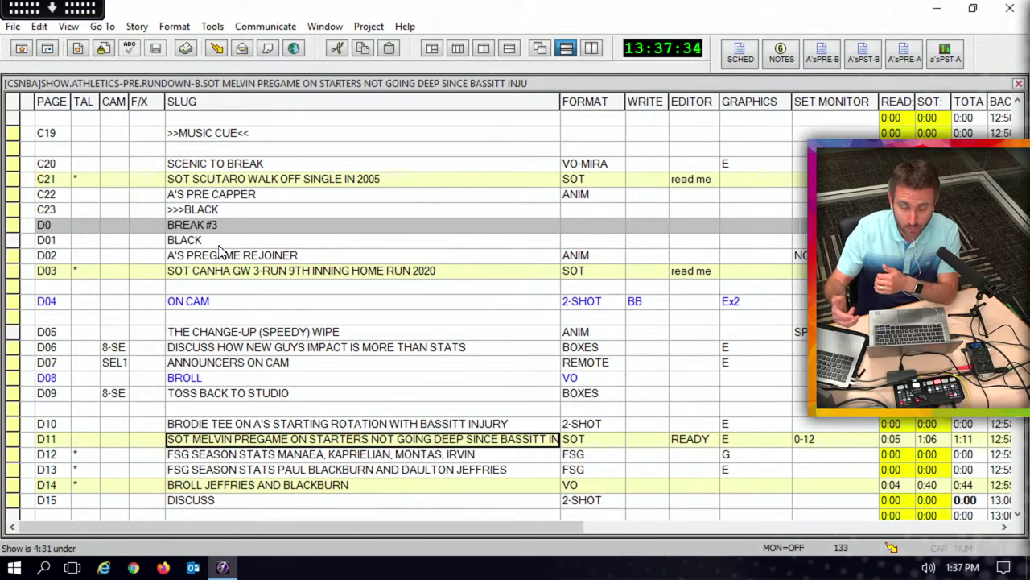
key(Down)
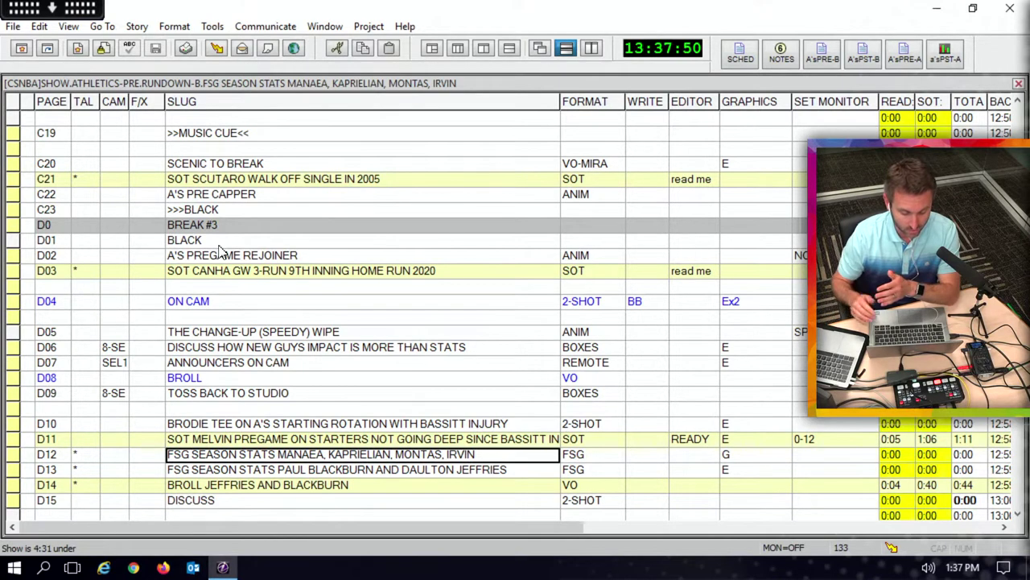
key(Down)
key(Down)
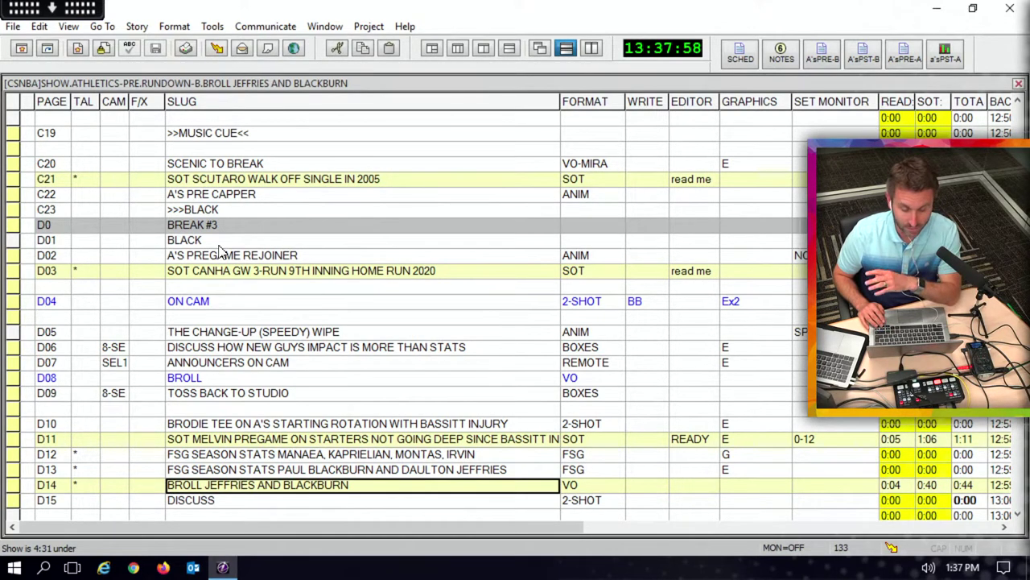
Step: Review the end of the D block, from the discussion on page D15 through the VO rollout to the courtesy/copyright row on D18
key(Down)
key(Down)
key(Down)
key(Down)
key(Down)
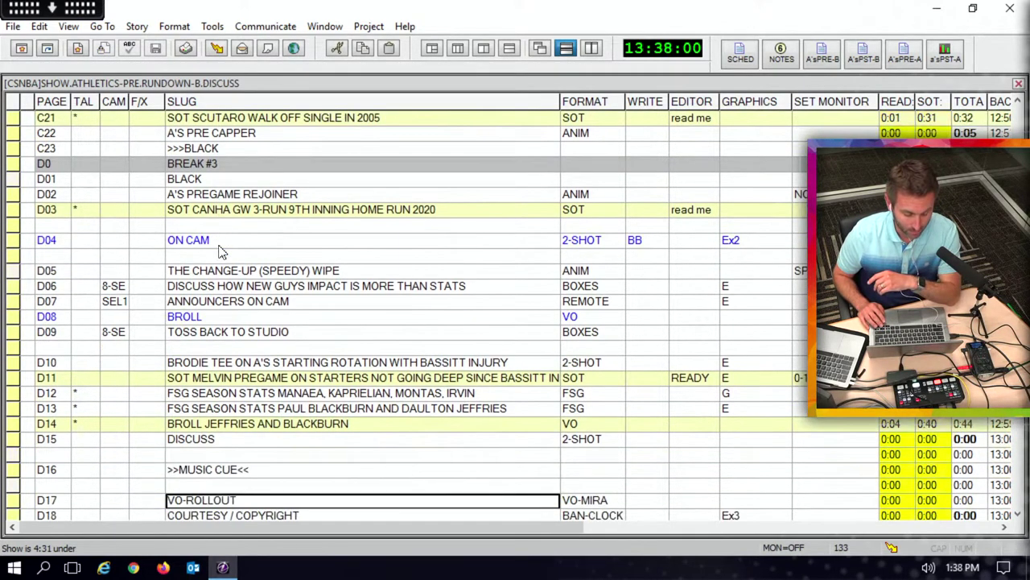
key(Down)
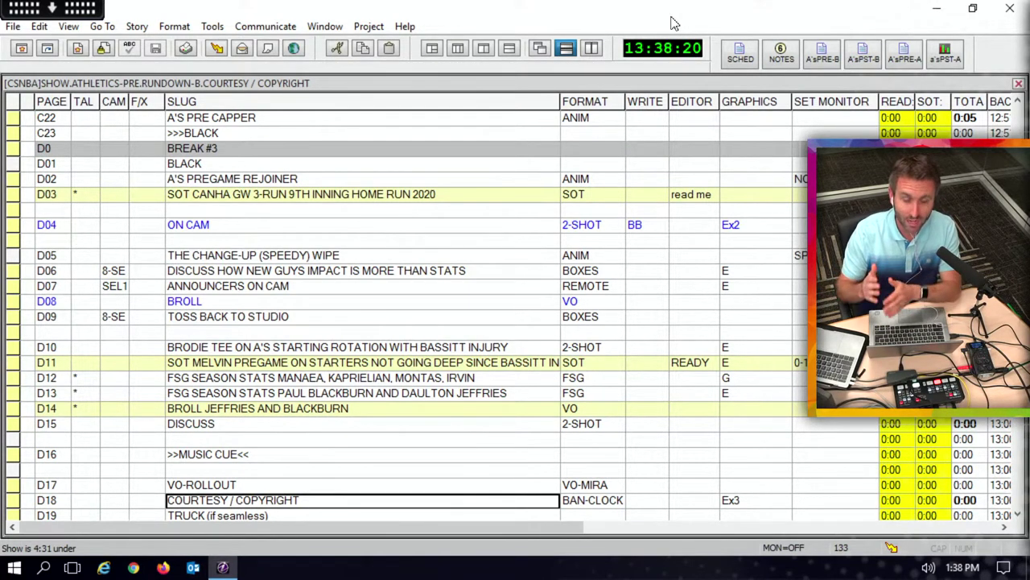
Step: Check the read, SOT, total and backtime values of the courtesy/copyright row D18 and the TRUCK row D19
key(Tab)
key(Tab)
key(Tab)
key(Tab)
key(Tab)
key(Tab)
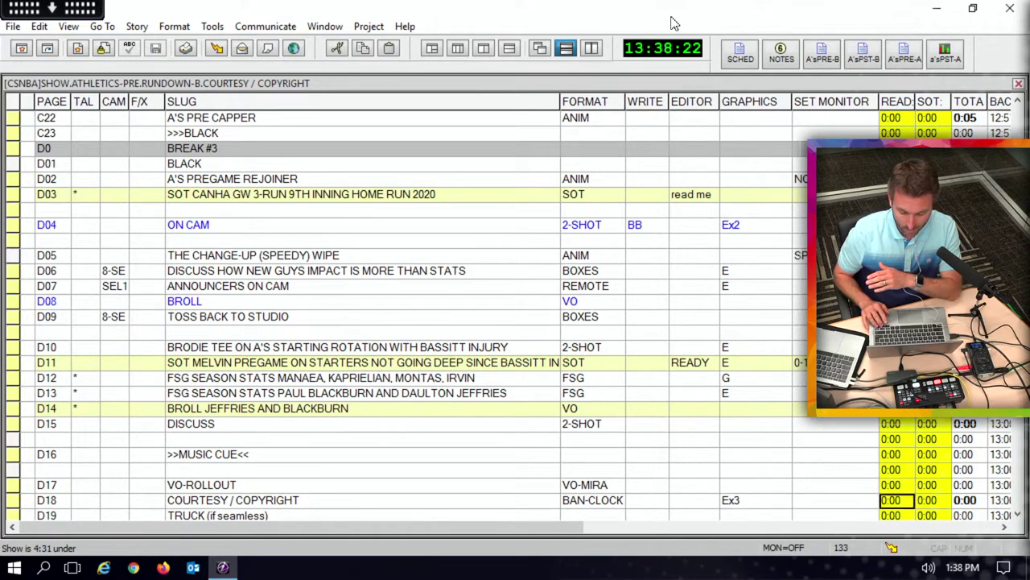
key(Tab)
key(Tab)
key(Tab)
key(Down)
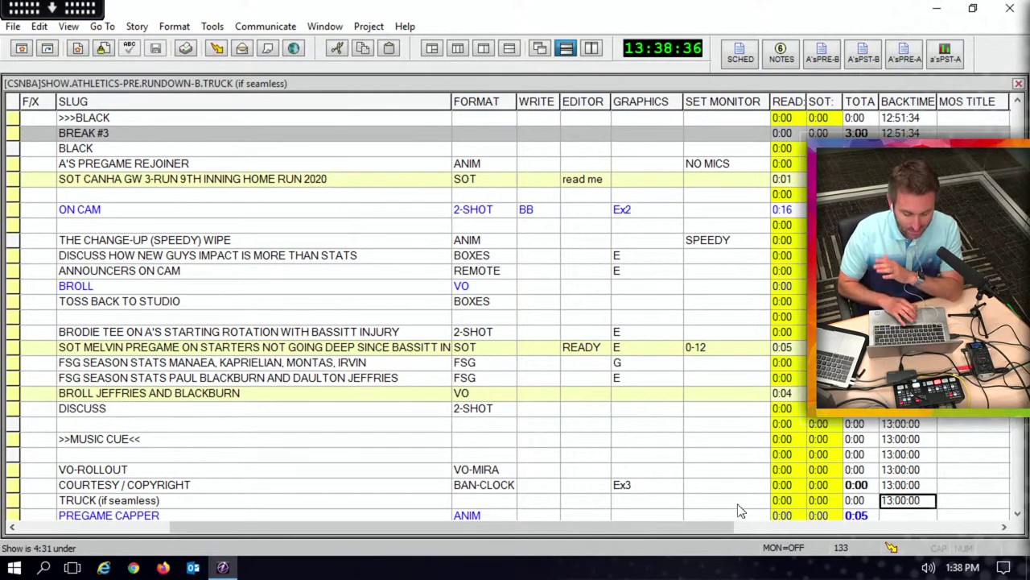
Step: Select the WELCOME BACK row on page C05 and look back over the C, B and late A block stories
scroll(676, 485, down, 3)
scroll(618, 381, up, 11)
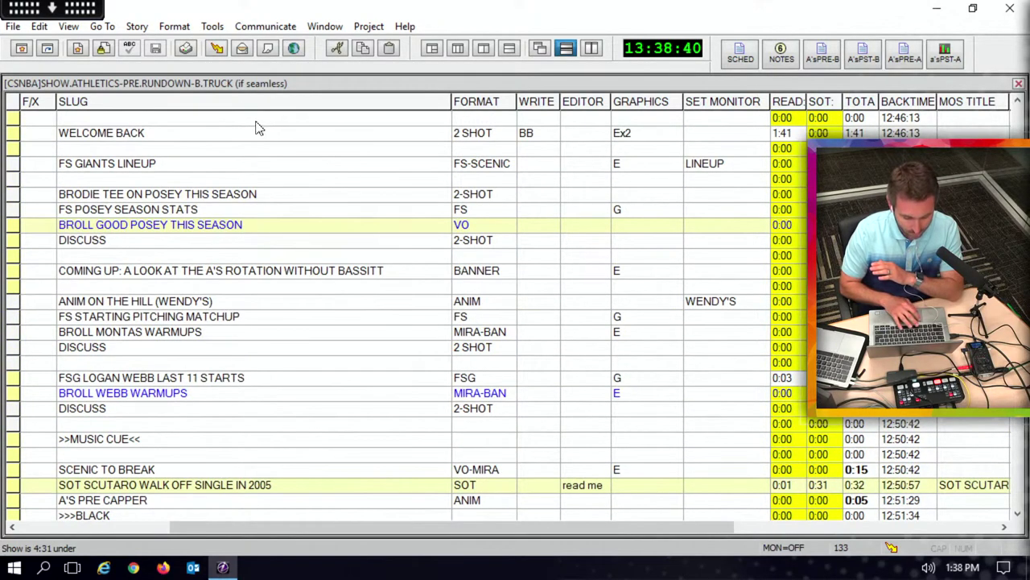
click(248, 135)
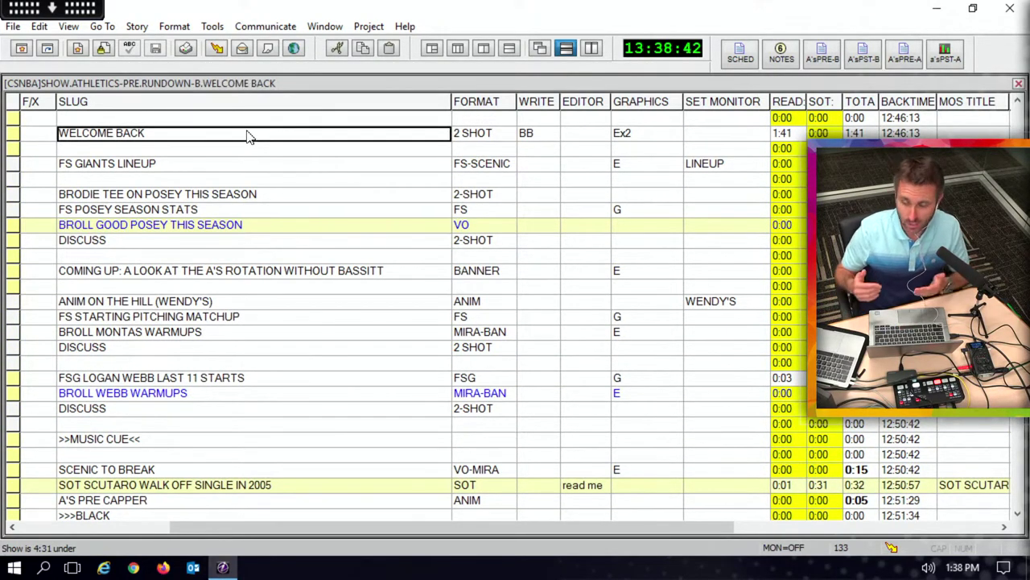
scroll(195, 254, up, 1)
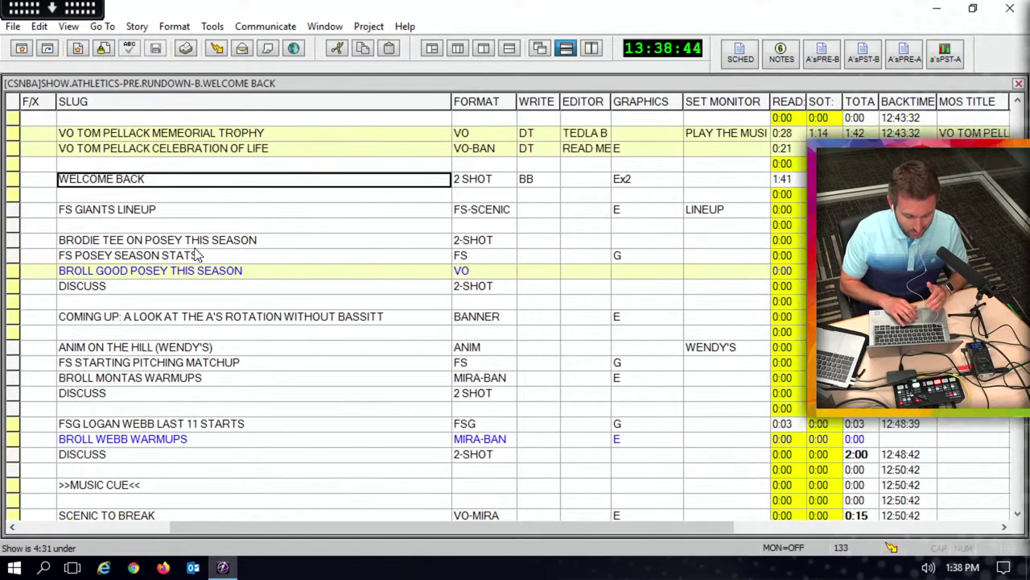
scroll(195, 254, up, 3)
drag(214, 529, 89, 529)
scroll(355, 270, up, 5)
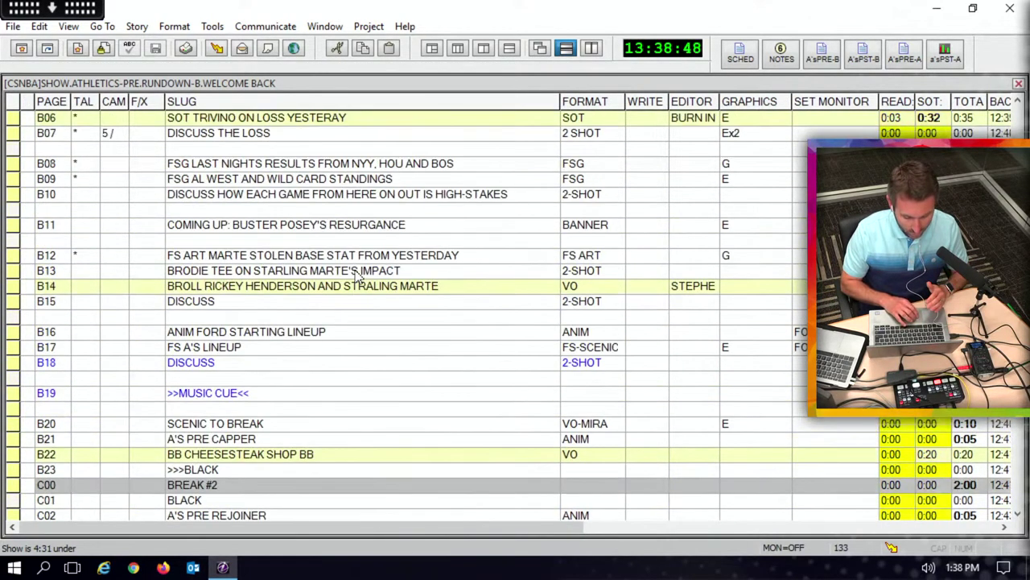
scroll(356, 272, up, 4)
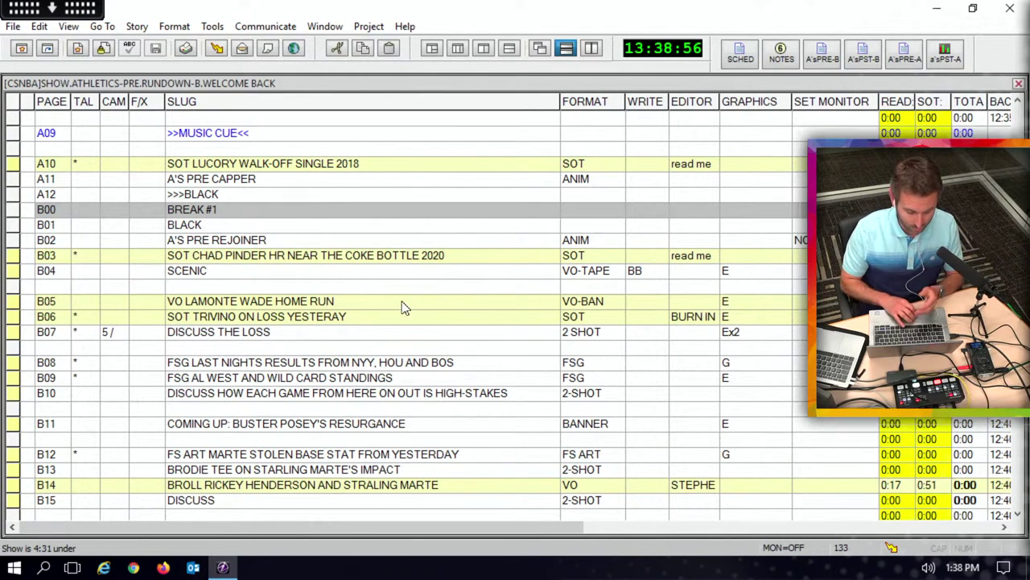
scroll(402, 306, down, 9)
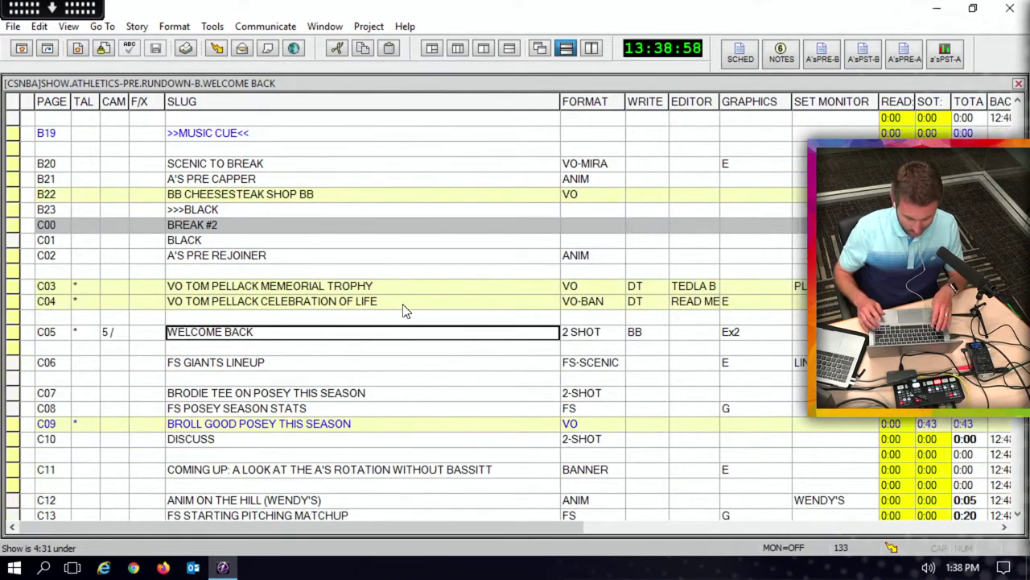
Step: Go back up to the SCENIC row on page B04 and open its story script to read the opening notes
key(Up)
key(Up)
key(Up)
key(Up)
key(Up)
key(Up)
key(Up)
key(Up)
key(Up)
key(Up)
key(Up)
key(Up)
key(Up)
key(Up)
key(Up)
key(Up)
key(Up)
key(Up)
key(Up)
key(Up)
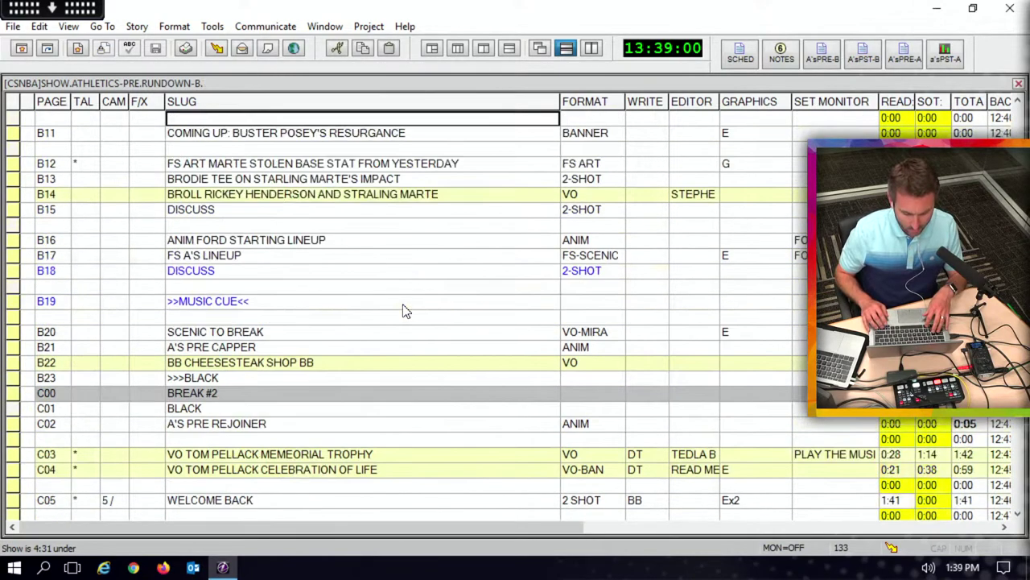
key(Up)
key(Up)
key(Up)
key(Up)
key(Up)
key(Up)
key(Up)
key(Up)
key(Up)
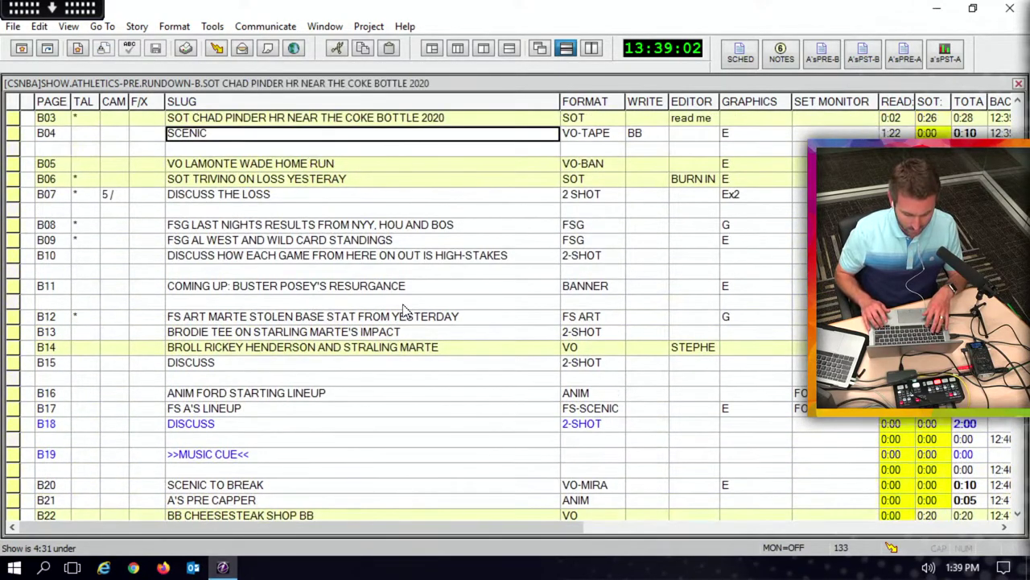
key(Return)
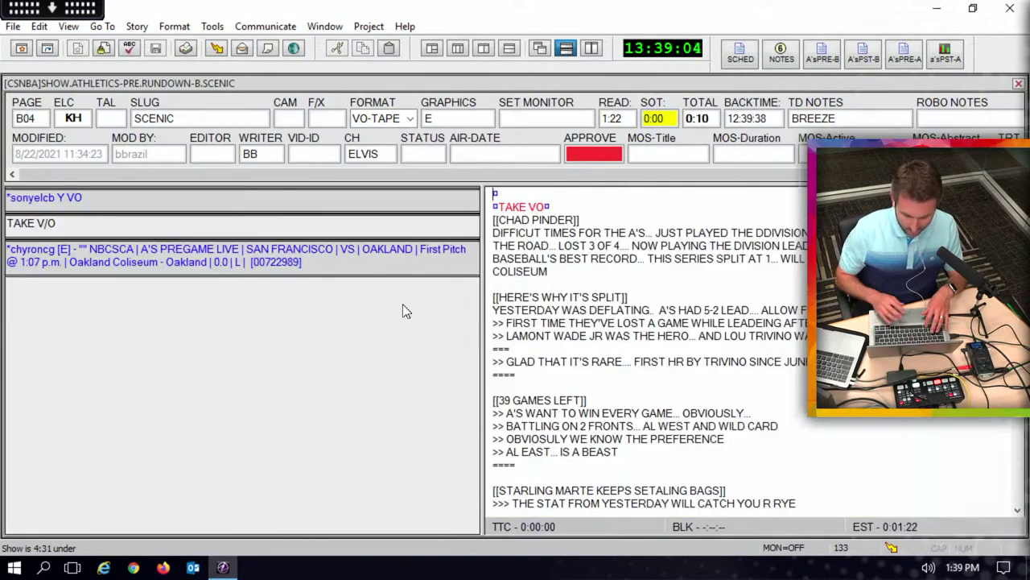
click(579, 311)
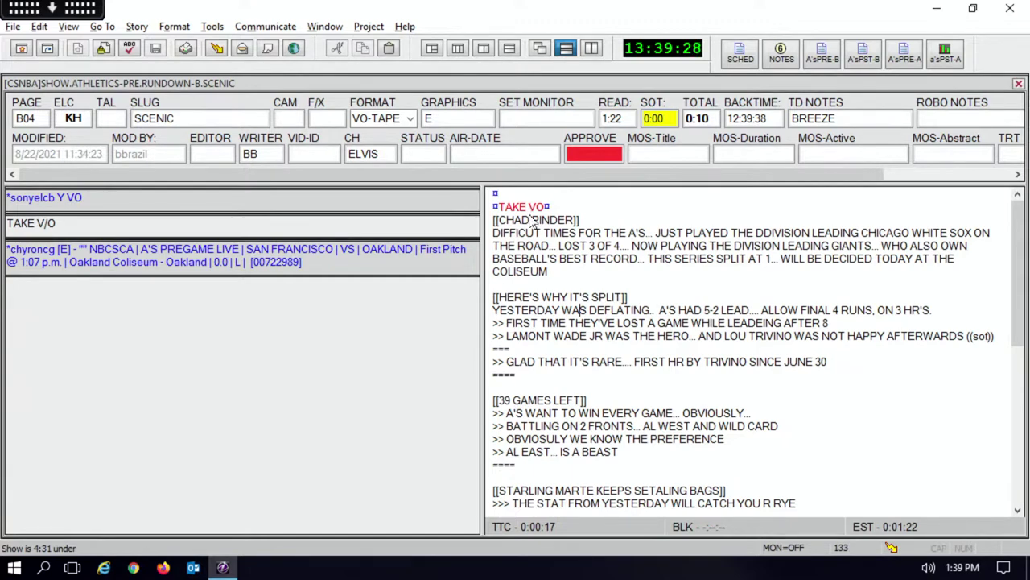
Step: Check the VO on page B05, then reopen the B04 SCENIC script, read down to the lineup and tease notes, and close it
key(Escape)
key(Down)
key(Down)
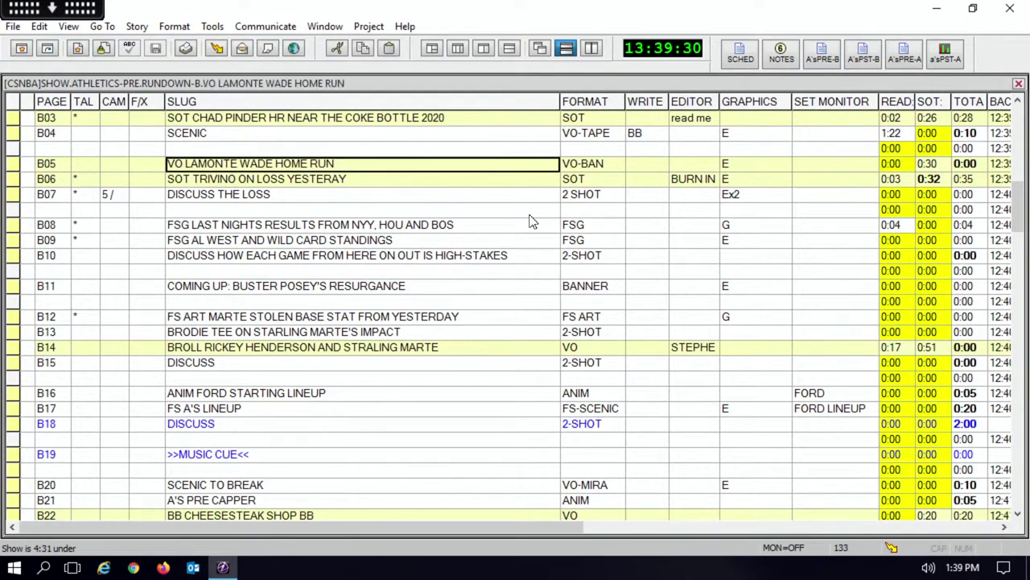
key(Up)
key(Up)
key(Down)
key(Up)
key(Return)
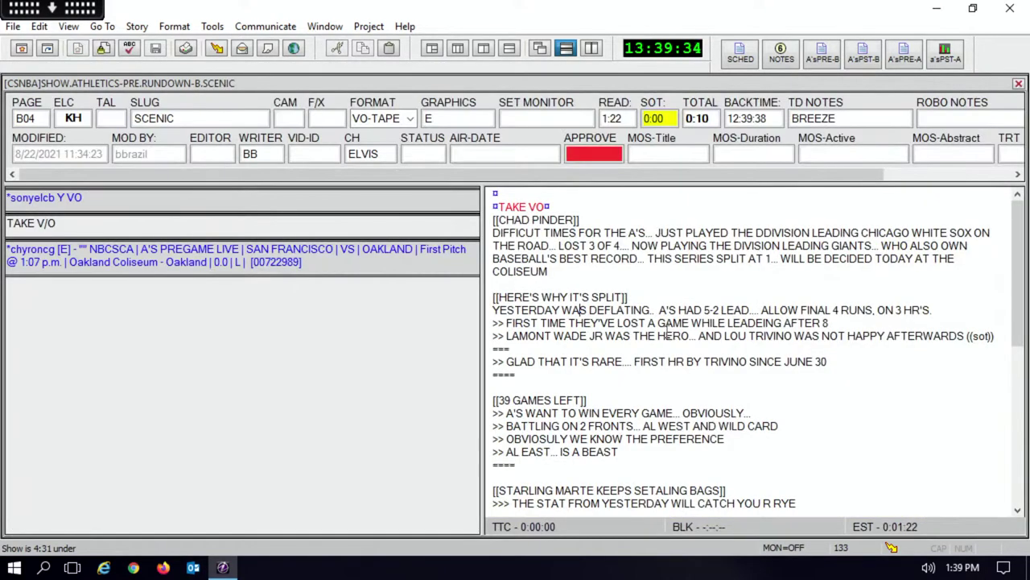
scroll(675, 335, down, 1)
scroll(674, 336, down, 6)
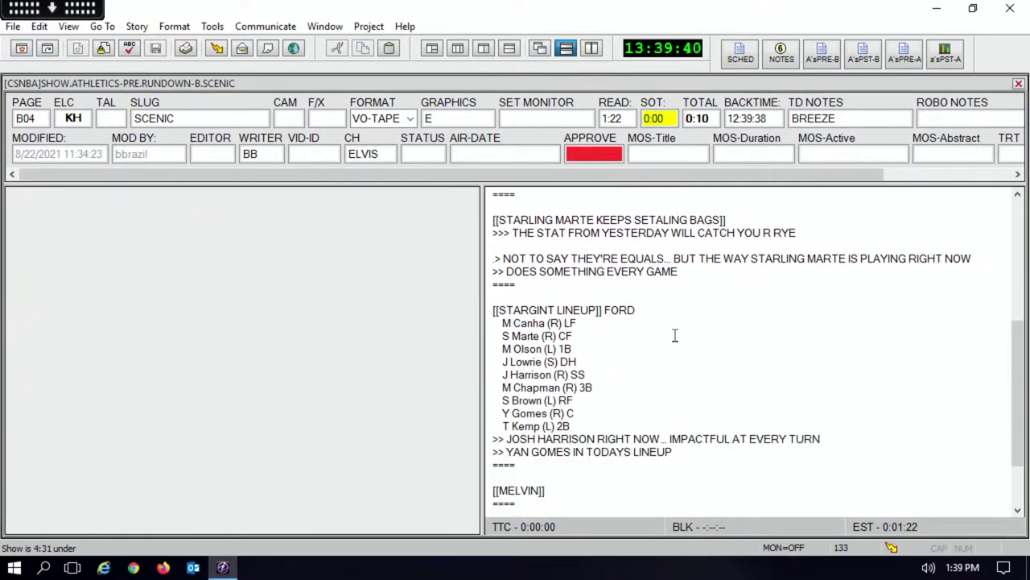
scroll(675, 335, down, 2)
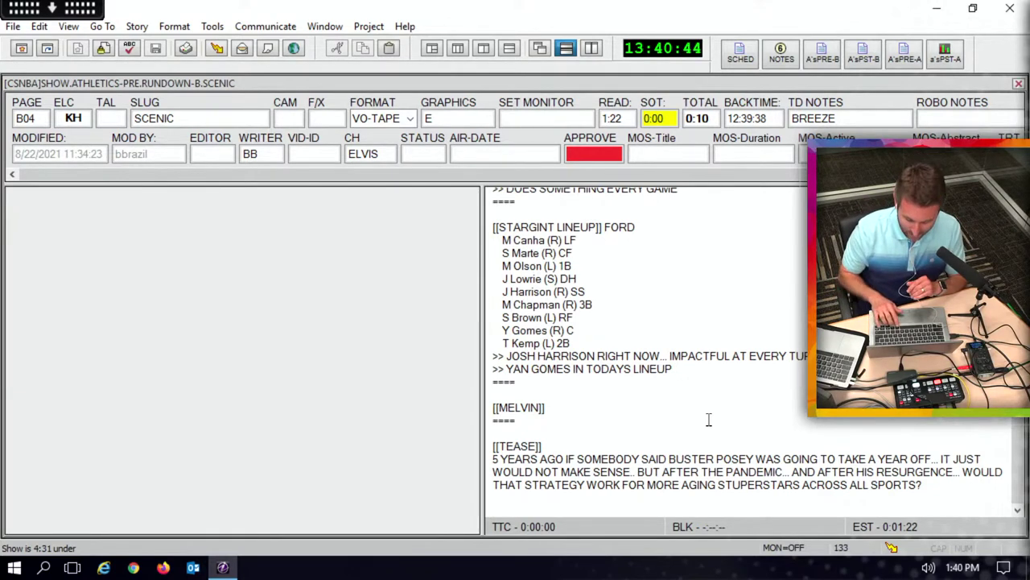
key(Escape)
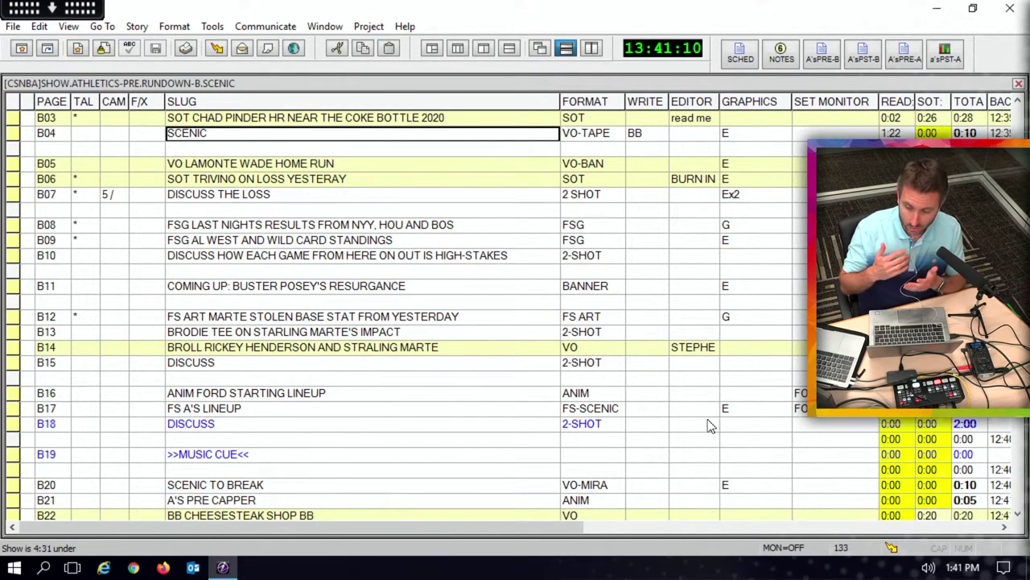
Step: Leave the remote rundown session for Firefox and show the MLBPressbox Game Notes archive
click(529, 335)
click(10, 8)
click(35, 16)
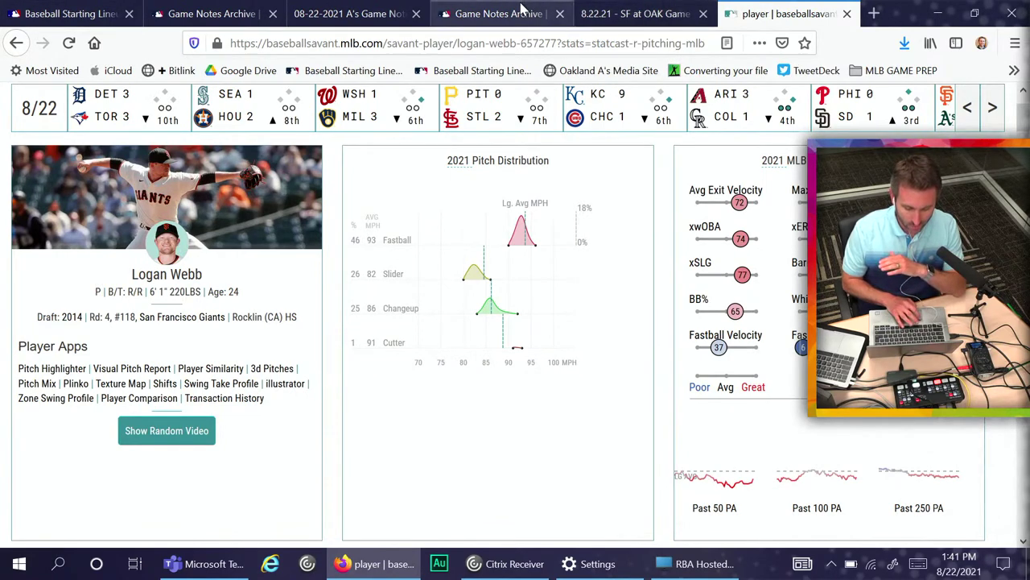
click(520, 14)
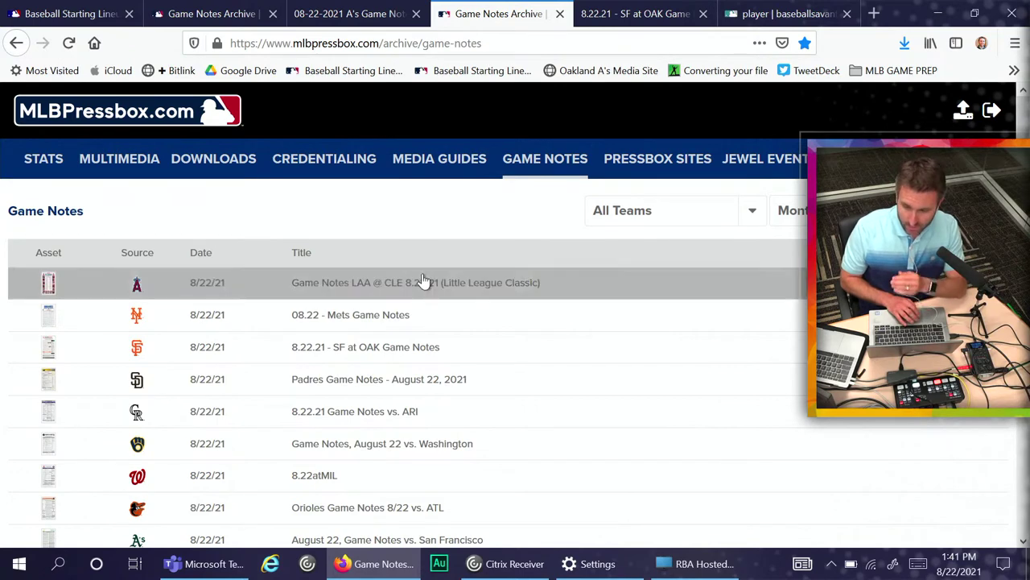
Step: Browse the 8/22/21 game notes for all teams and open the Brewers' "Game Notes, August 22 vs. Washington" PDF
scroll(425, 280, down, 3)
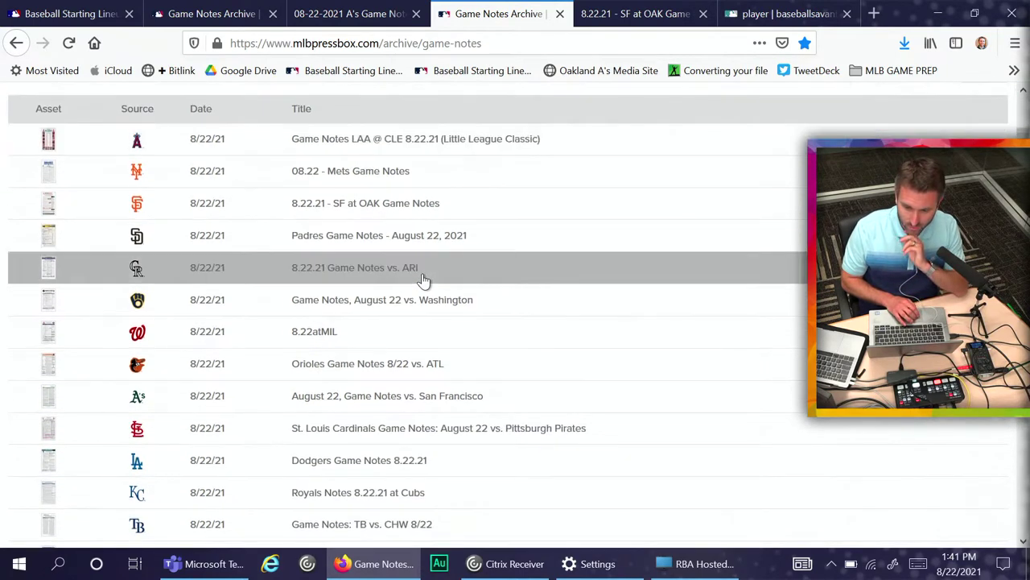
scroll(424, 280, down, 4)
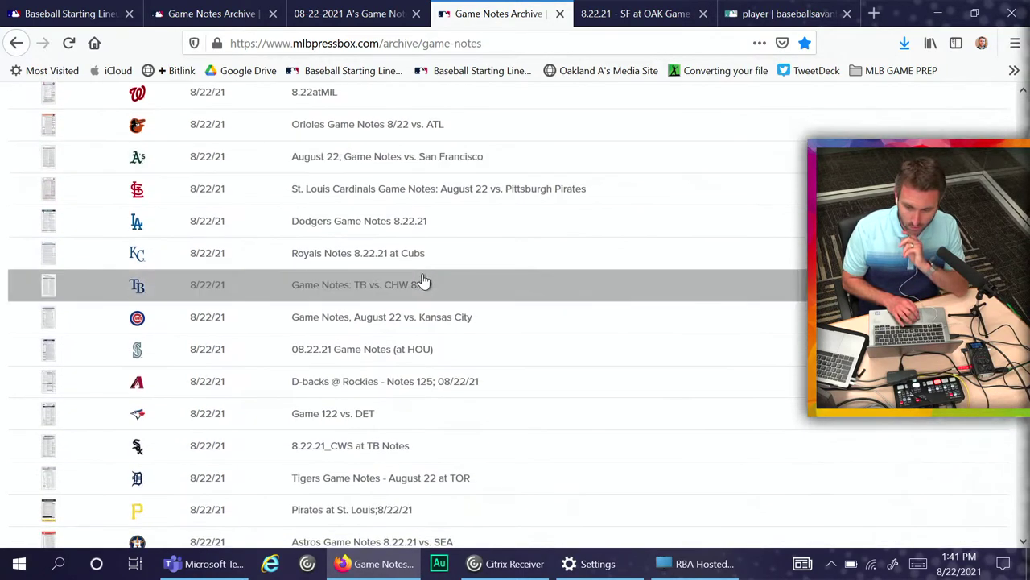
scroll(424, 281, up, 2)
scroll(424, 280, up, 3)
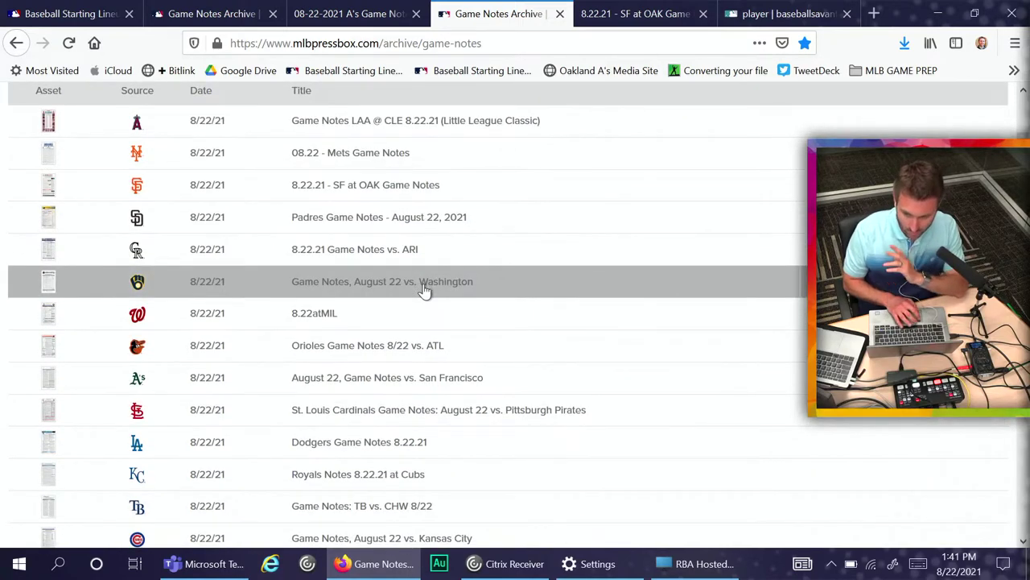
click(424, 290)
click(564, 398)
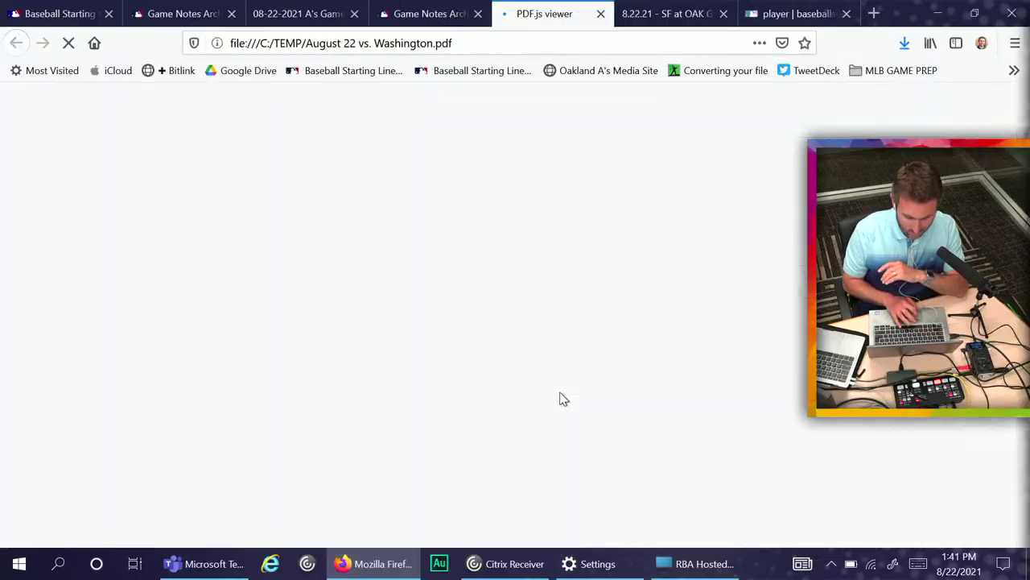
Step: Look through the Brewers game notes from page 1 to the game-by-game results on page 6, and close the document
scroll(536, 314, down, 1)
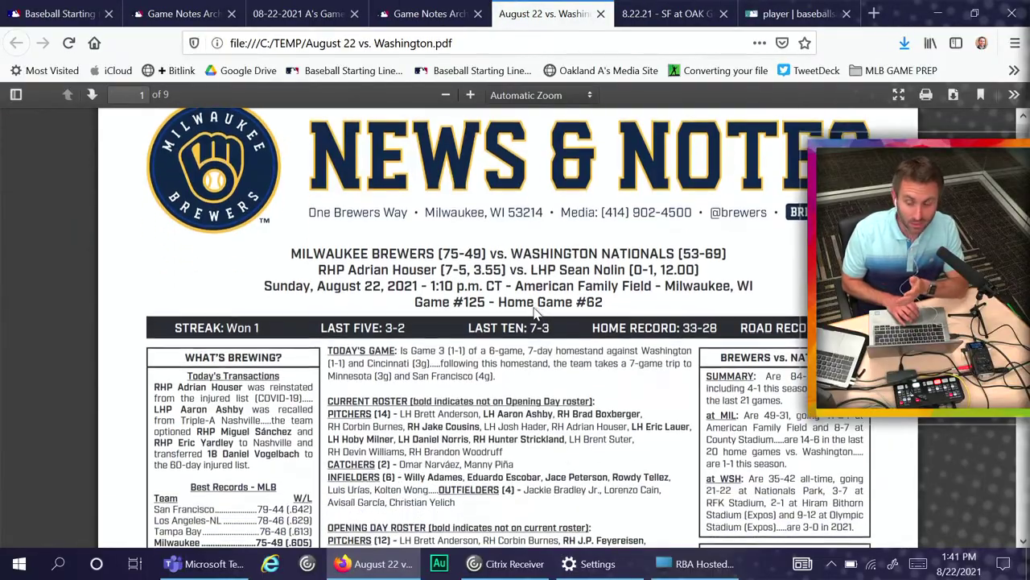
scroll(535, 314, down, 10)
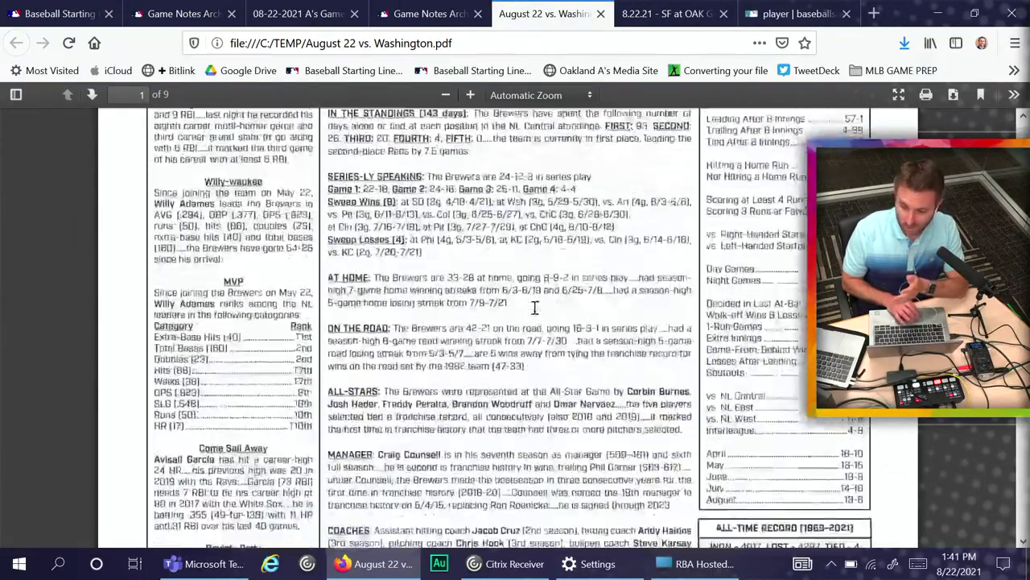
scroll(535, 310, down, 10)
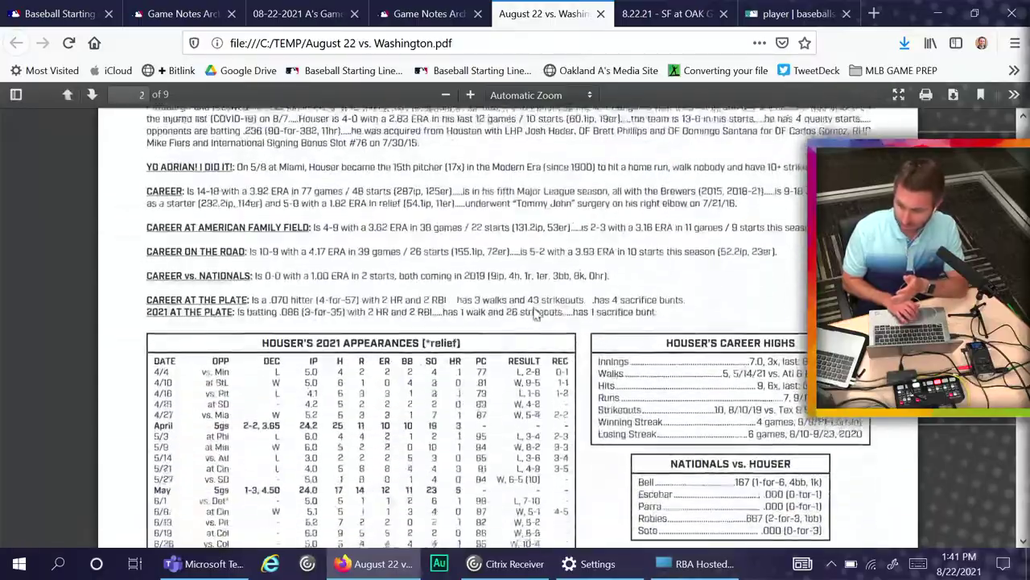
scroll(536, 314, down, 10)
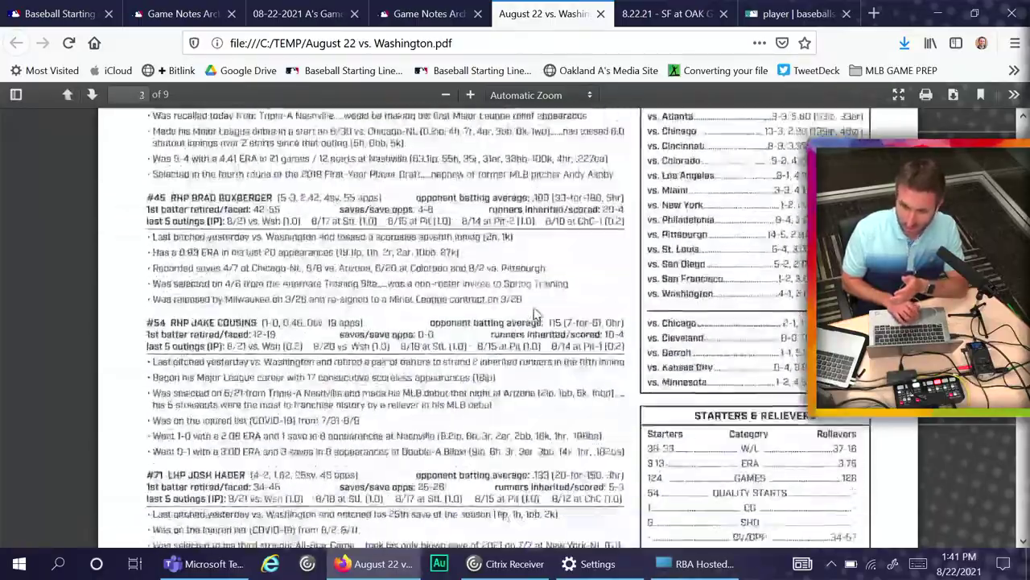
scroll(535, 314, down, 5)
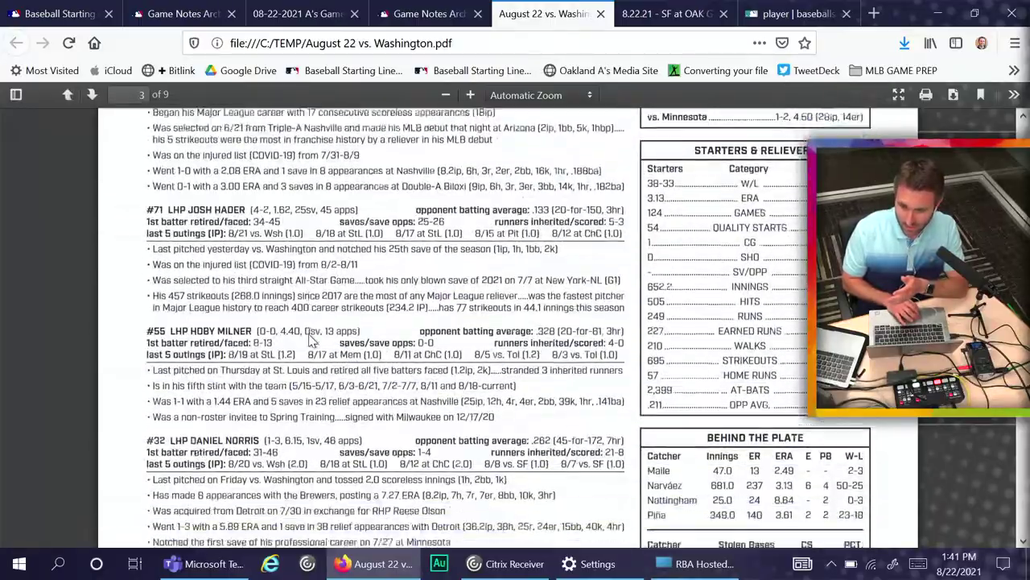
scroll(312, 338, down, 12)
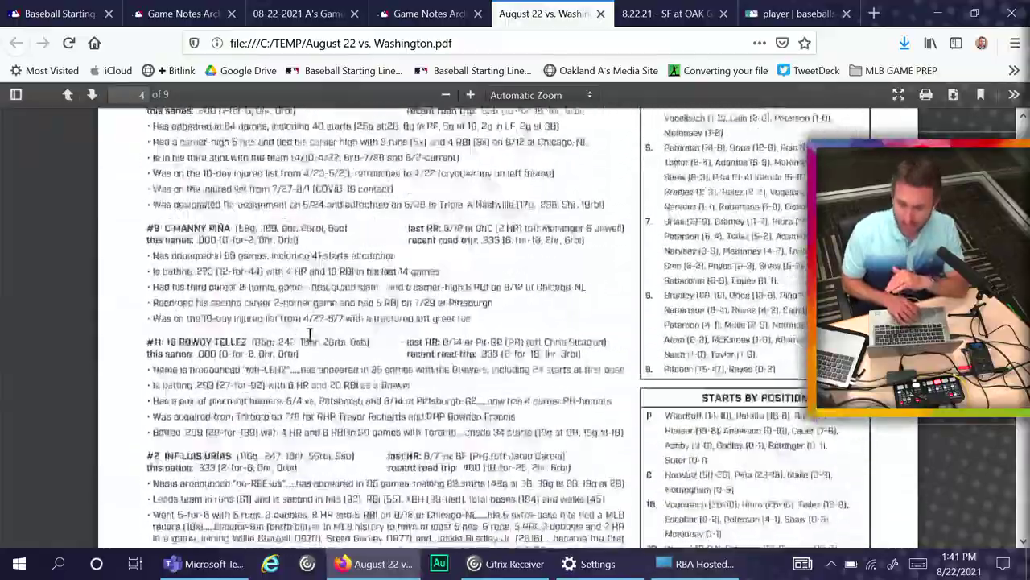
scroll(310, 338, down, 15)
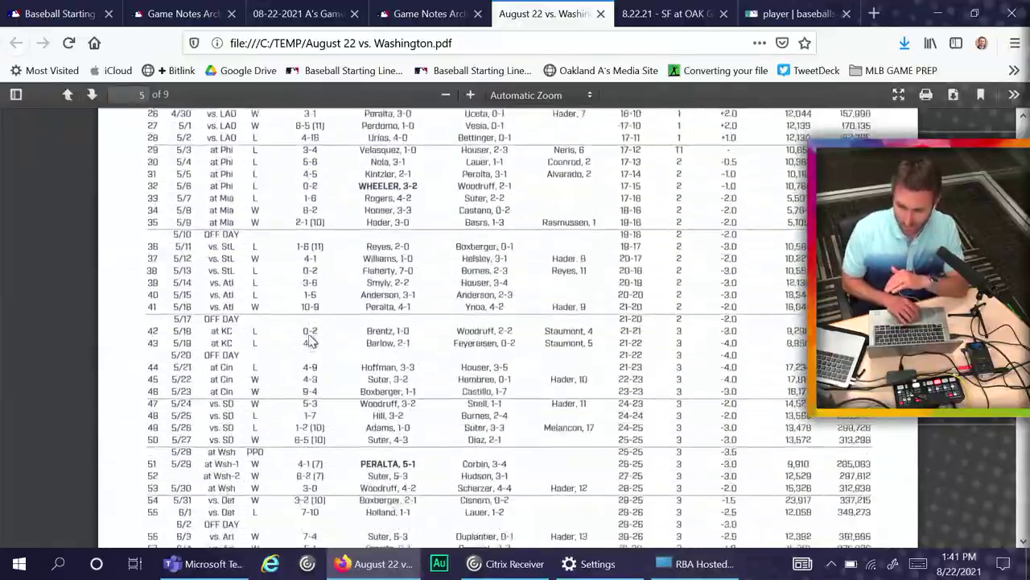
scroll(310, 338, down, 15)
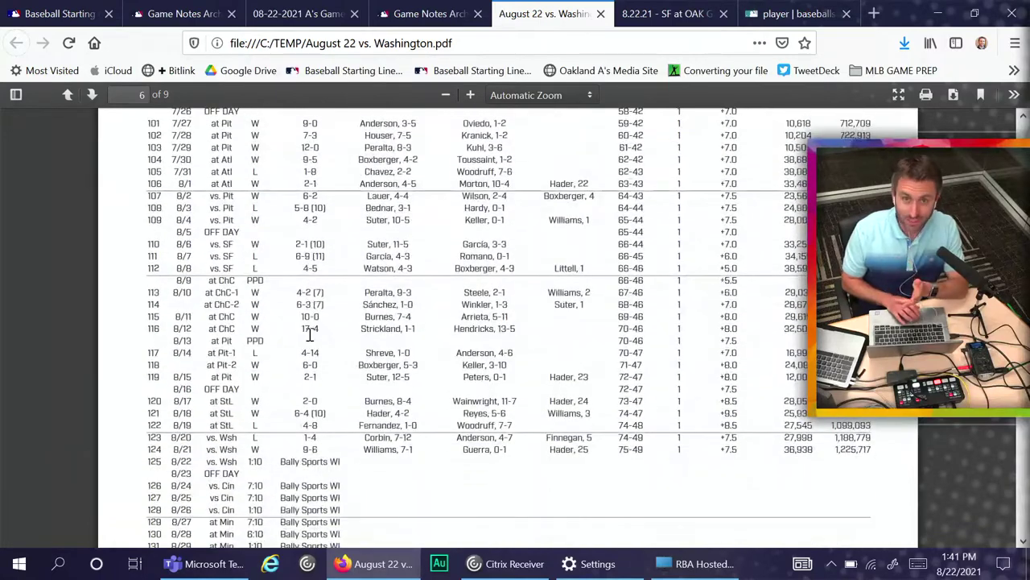
click(600, 14)
Step: Close the Brewers notes and look through the Giants game notes from page 1 to the starting pitcher profile on page 3
click(557, 15)
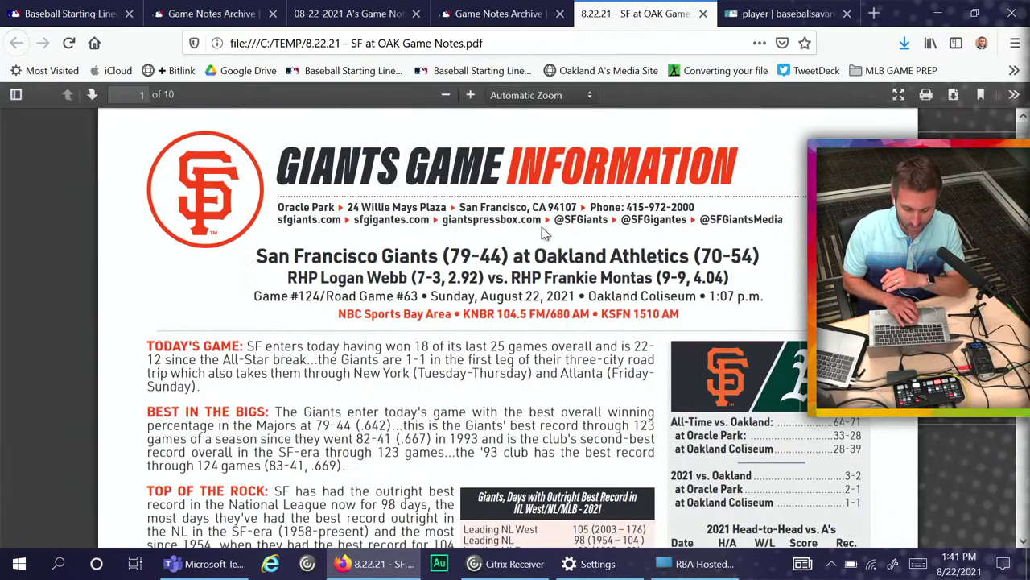
scroll(544, 233, down, 2)
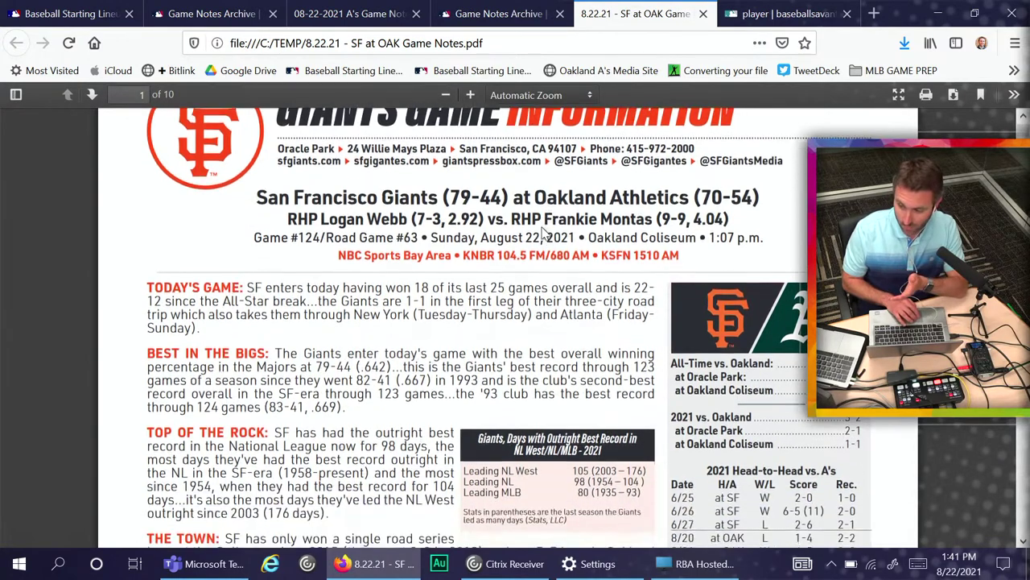
scroll(545, 233, down, 5)
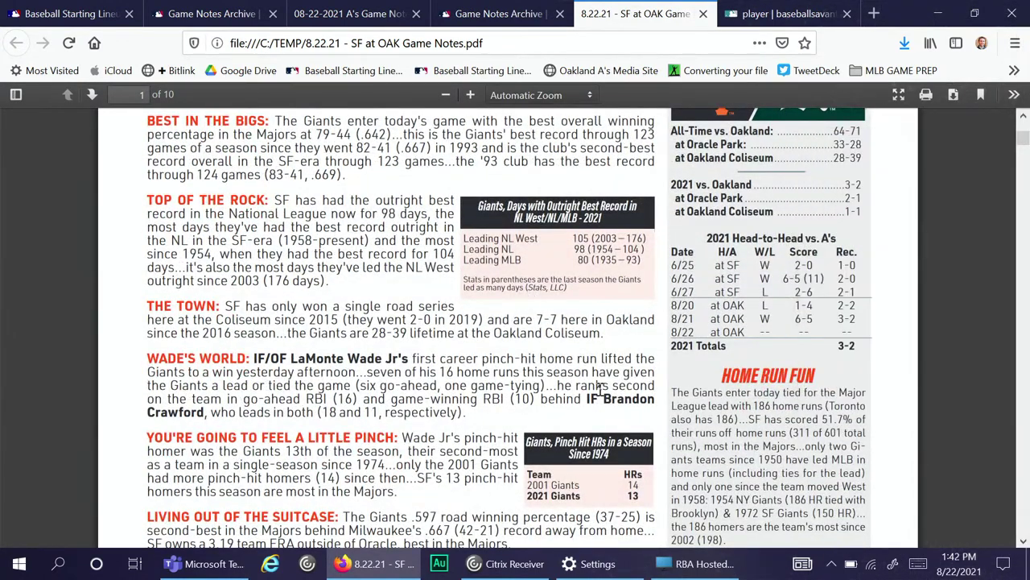
scroll(599, 389, down, 12)
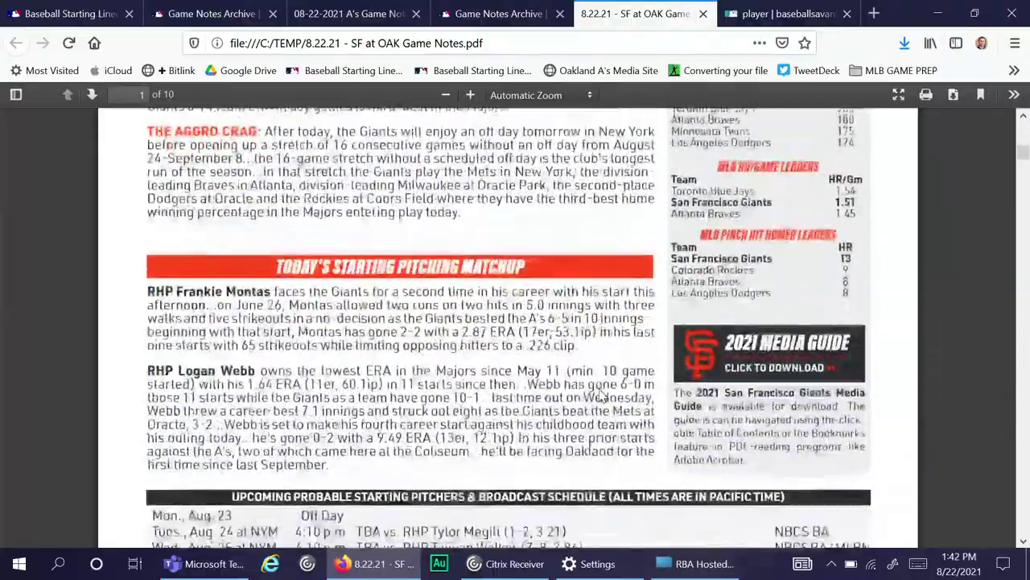
scroll(600, 392, down, 12)
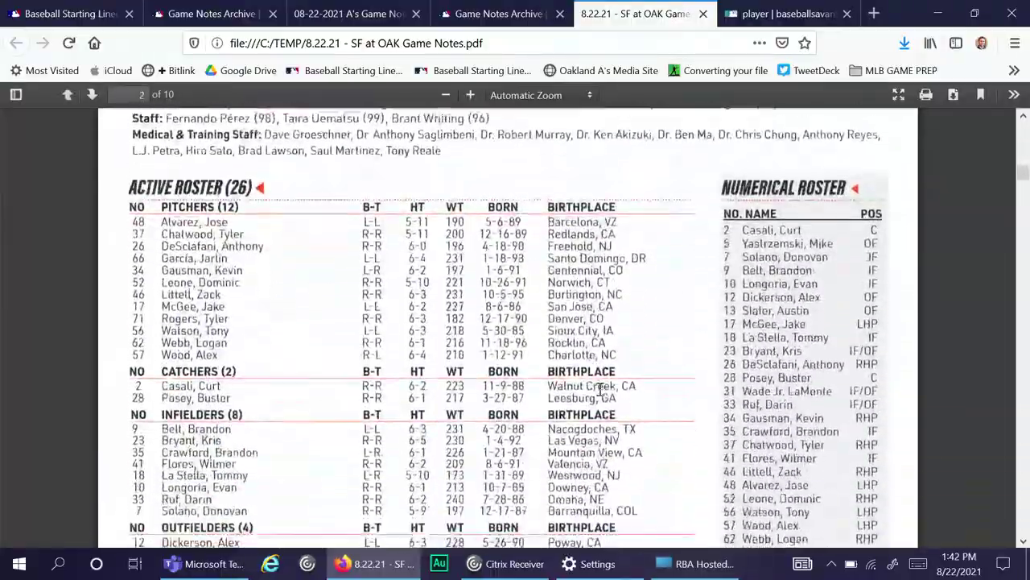
scroll(600, 391, up, 2)
scroll(601, 393, down, 20)
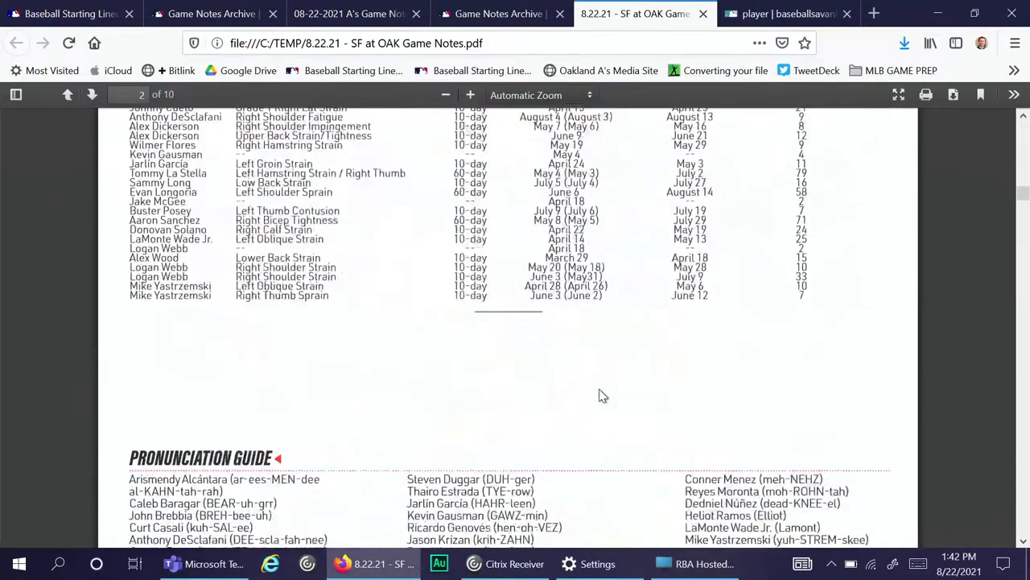
scroll(603, 395, down, 10)
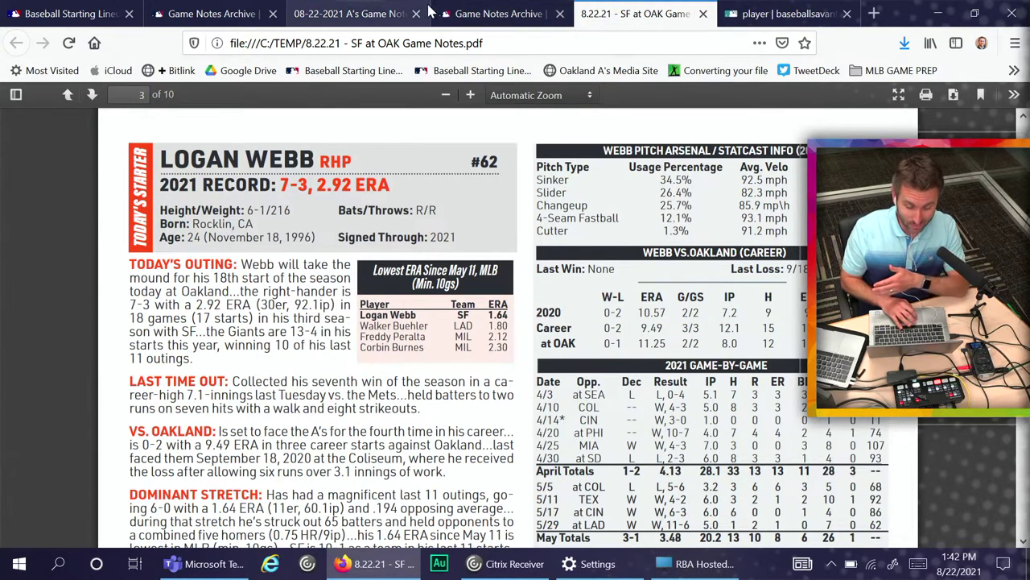
Step: Show the 08-22-2021 A's game notes and look from the page 1 header through the starting pitcher notes on page 2
click(381, 16)
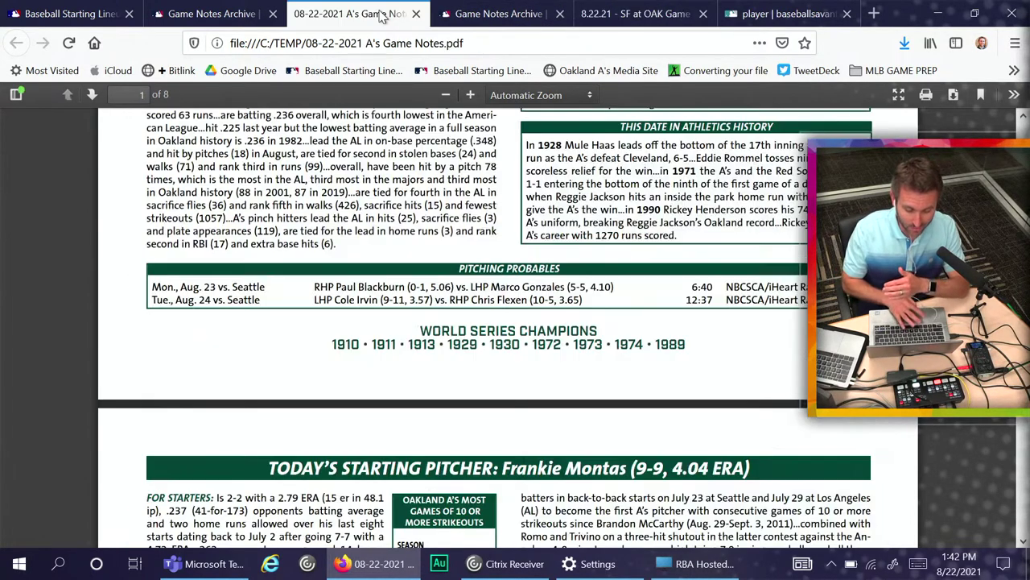
scroll(457, 250, up, 10)
scroll(457, 249, up, 2)
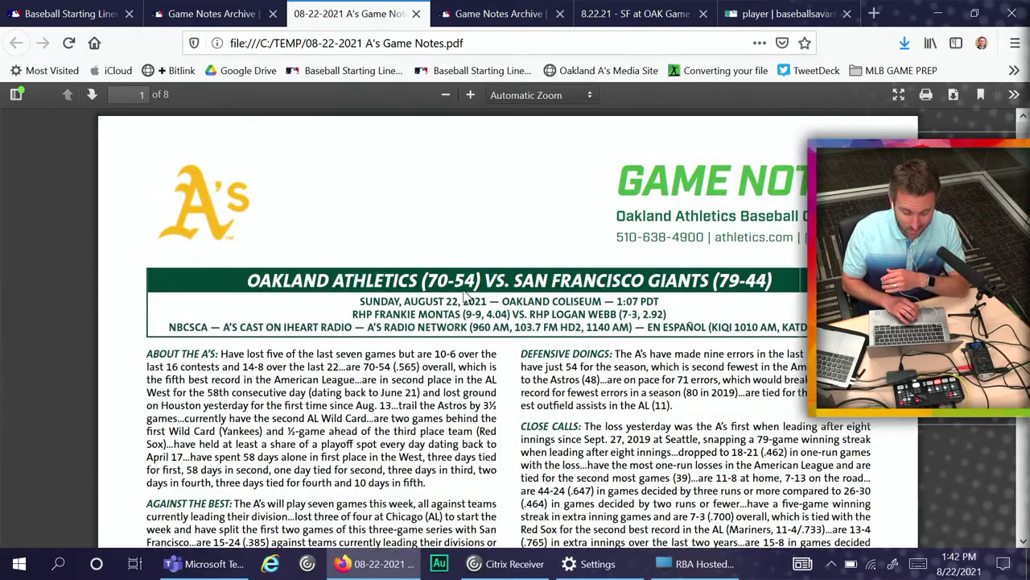
scroll(465, 290, down, 5)
scroll(465, 294, down, 15)
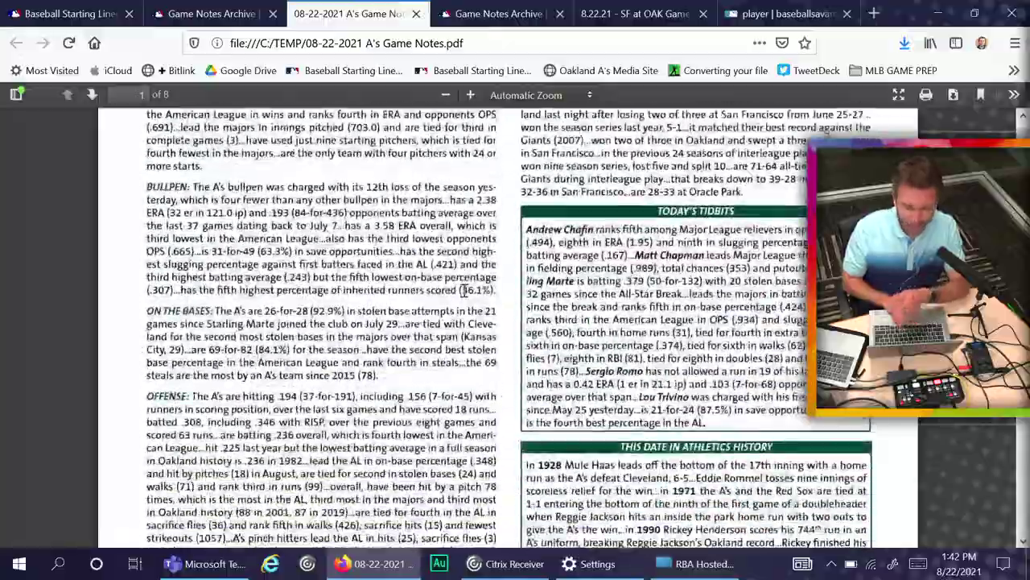
scroll(465, 295, down, 10)
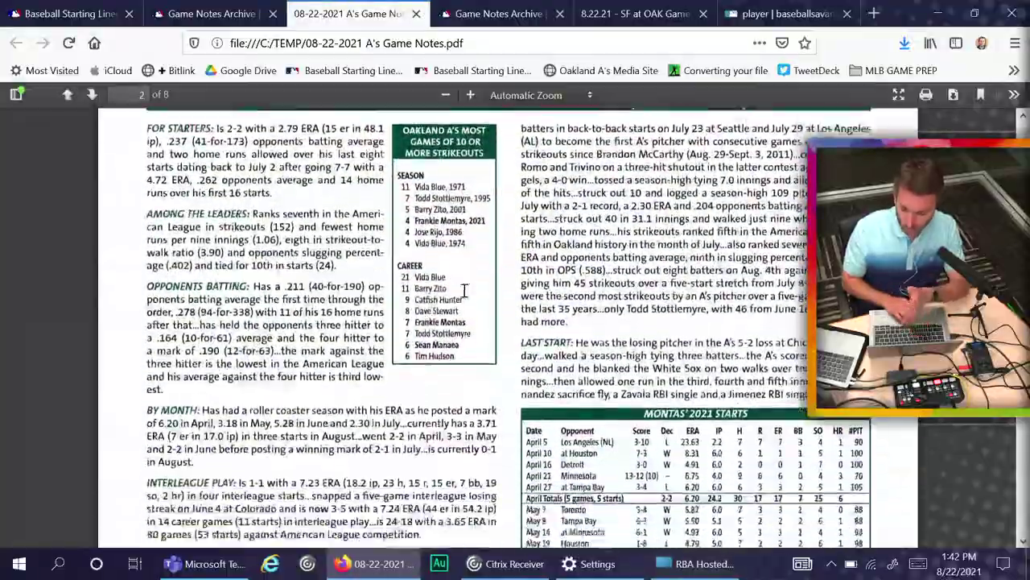
scroll(465, 290, down, 15)
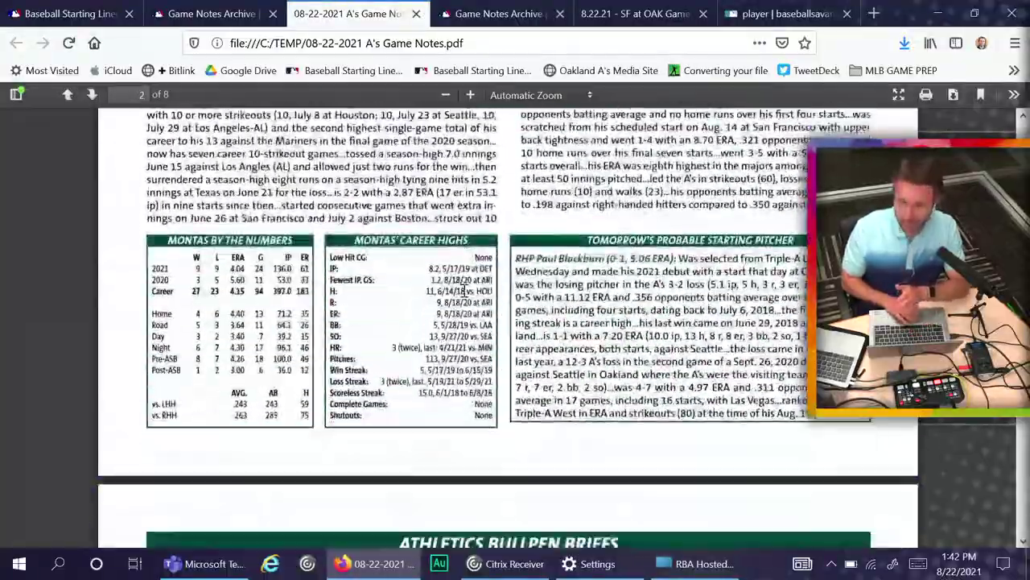
Step: Look over the Athletics bullpen briefs on page 3 and the batting notes on page 4
scroll(466, 294, down, 3)
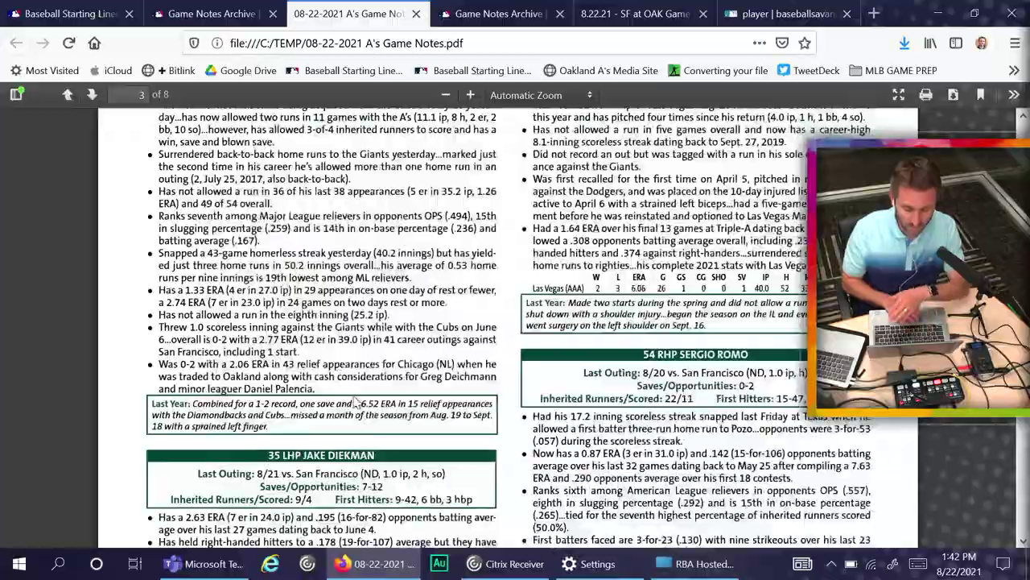
scroll(355, 495, up, 2)
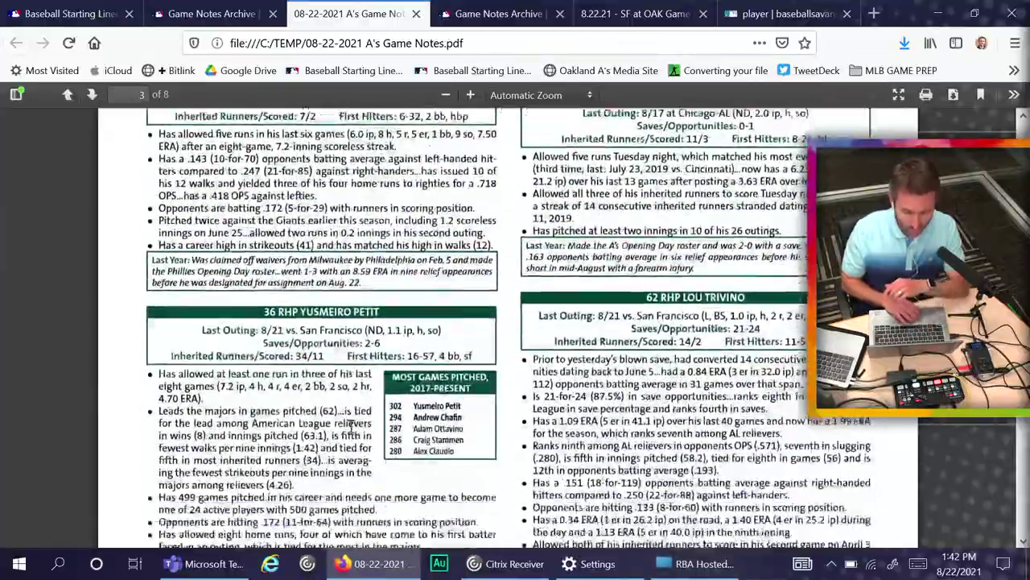
scroll(351, 427, down, 10)
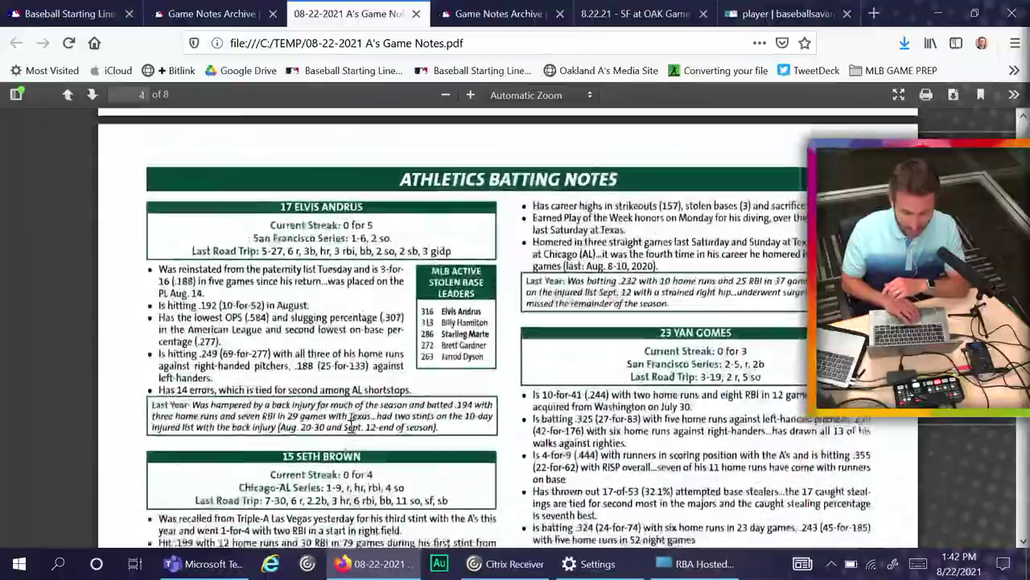
scroll(352, 433, up, 1)
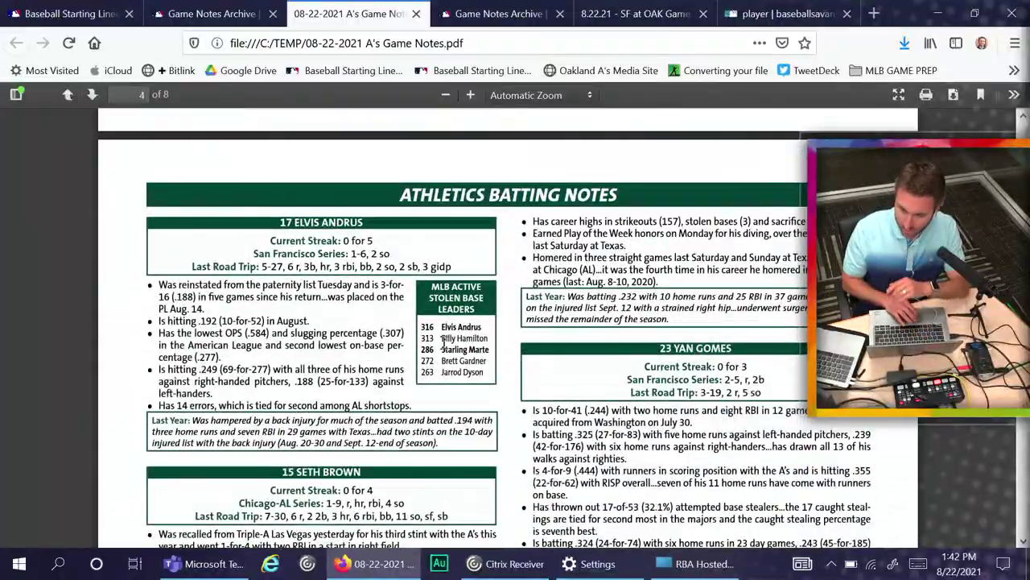
Step: Move on to page 6 and examine the multiple-hit, batting order starts and games by position tables
scroll(401, 299, down, 15)
scroll(403, 306, down, 12)
scroll(401, 304, down, 6)
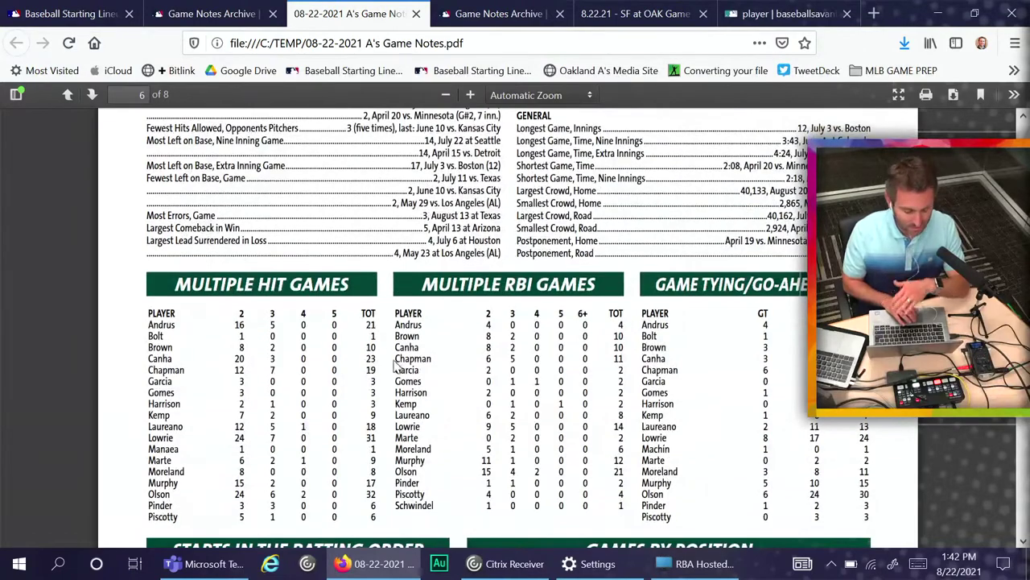
scroll(541, 379, down, 8)
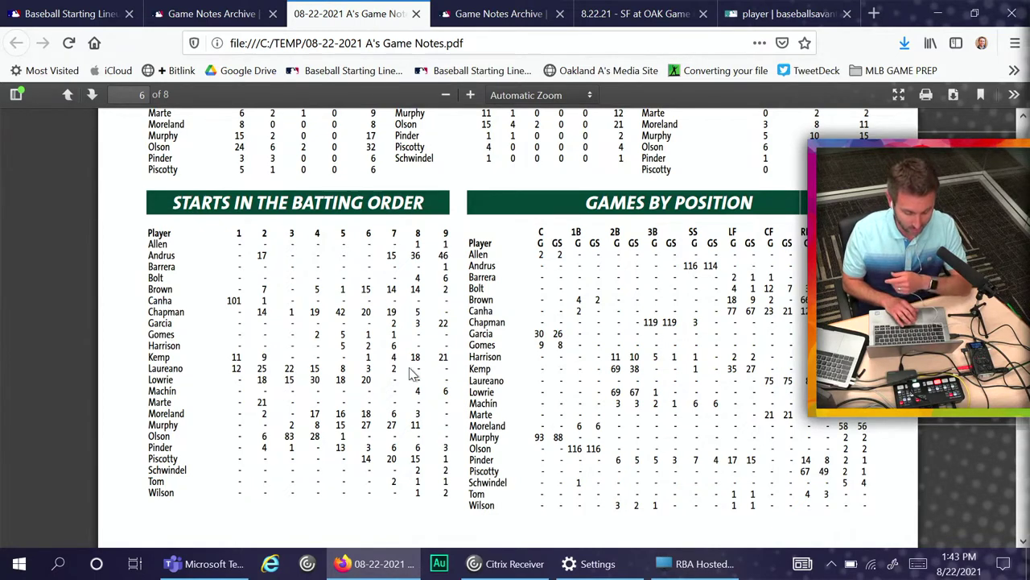
scroll(330, 435, down, 1)
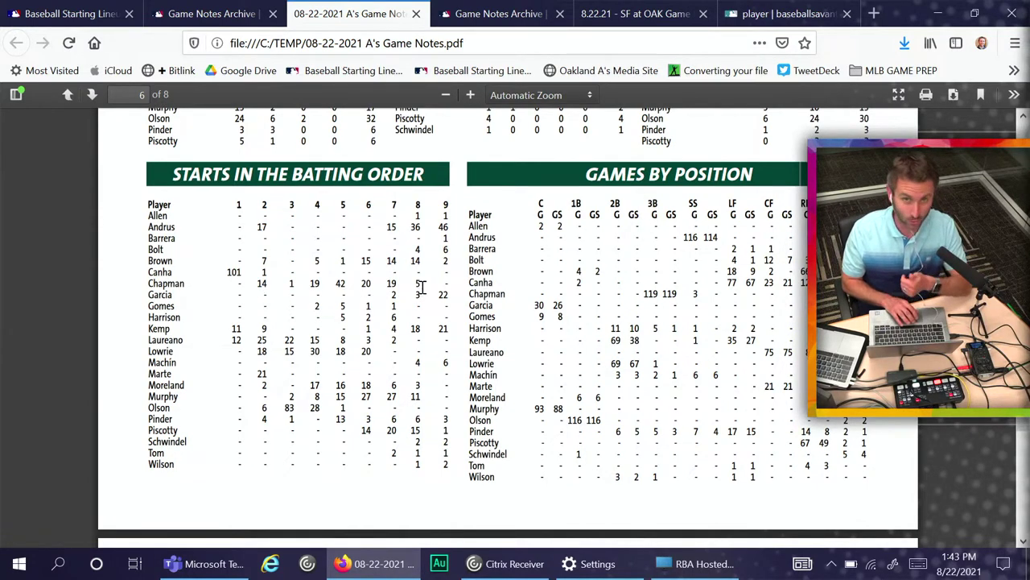
Step: Examine the Home Run Breakdown, Milestones, Walk-Off Wins and A's at a Glance sections on page 7
scroll(421, 288, down, 5)
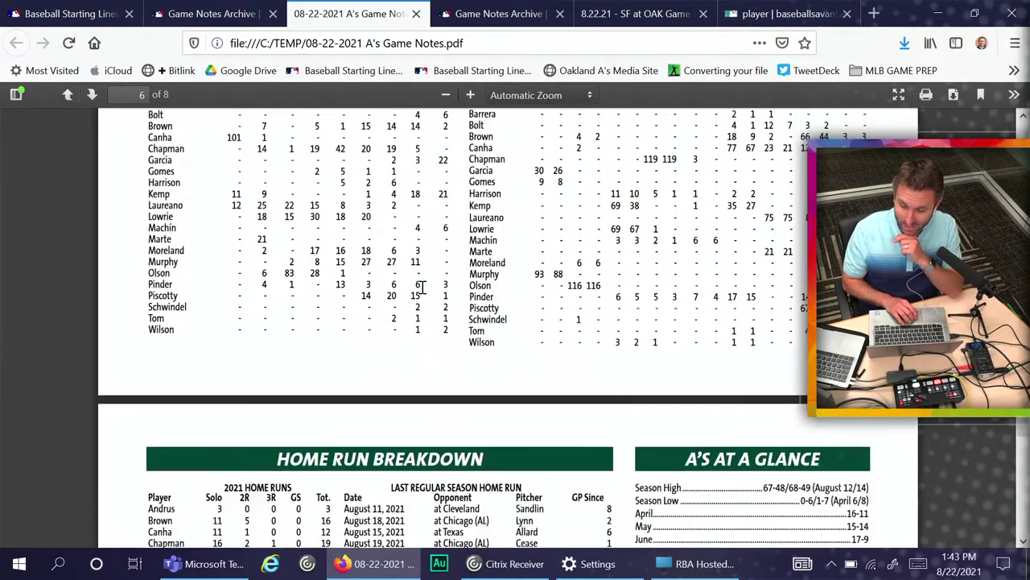
scroll(420, 294, down, 5)
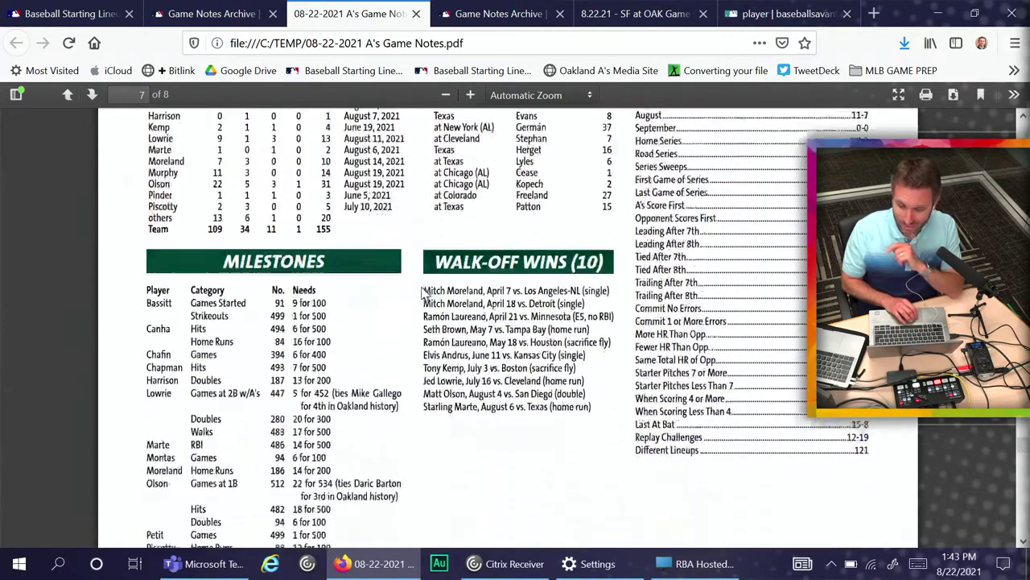
scroll(609, 255, up, 3)
scroll(609, 255, up, 1)
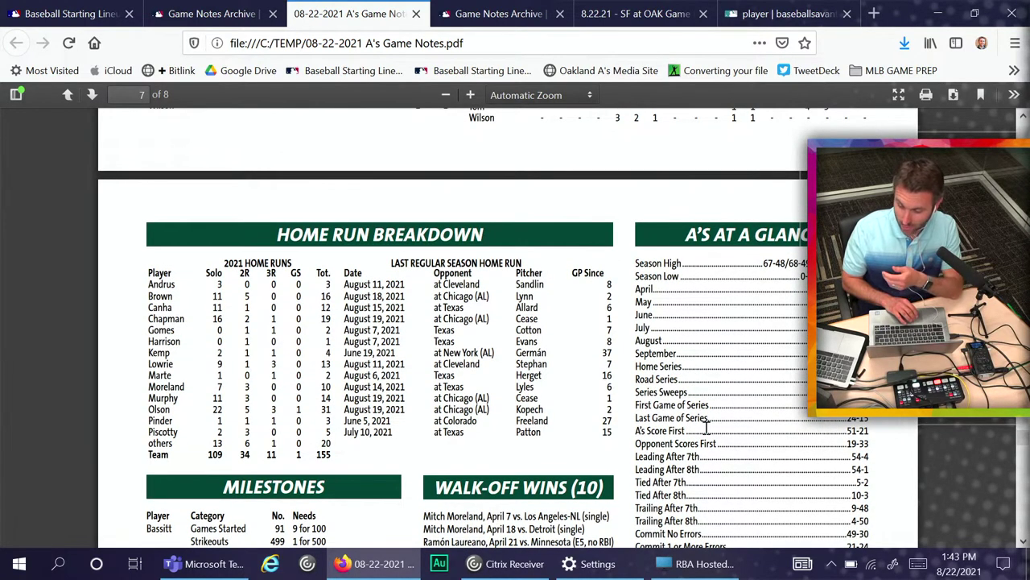
scroll(707, 427, down, 1)
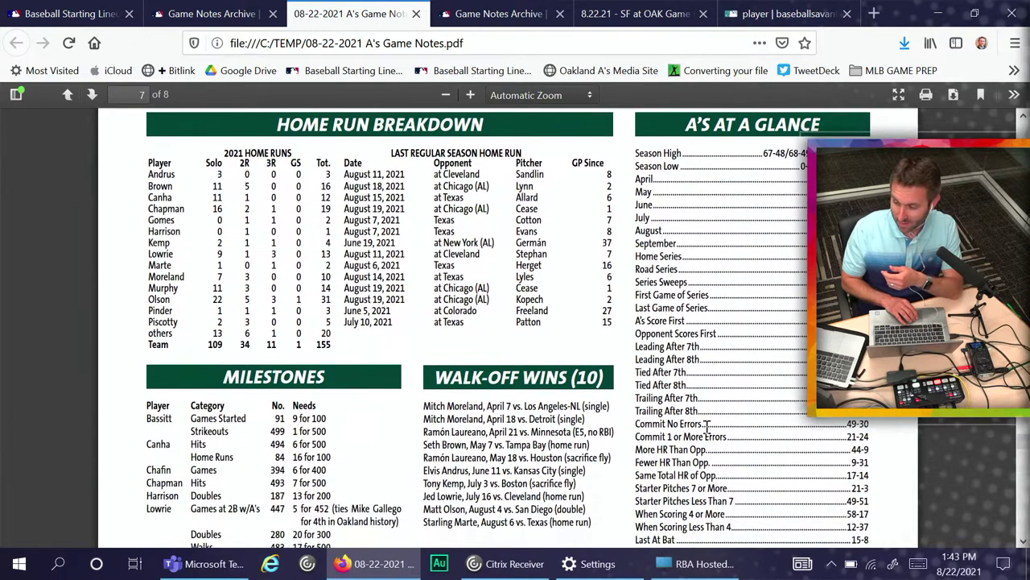
scroll(711, 371, up, 1)
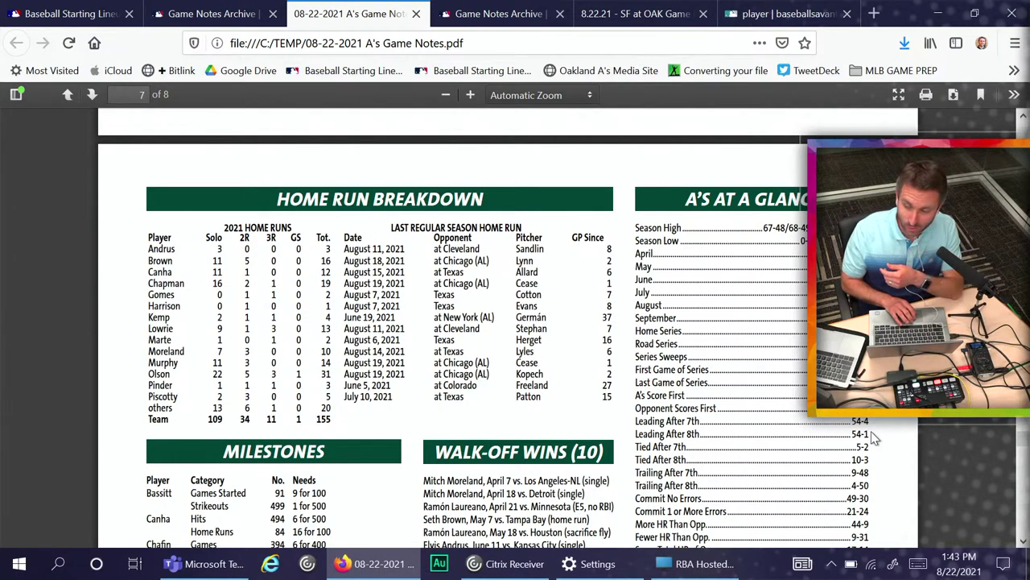
scroll(608, 390, down, 3)
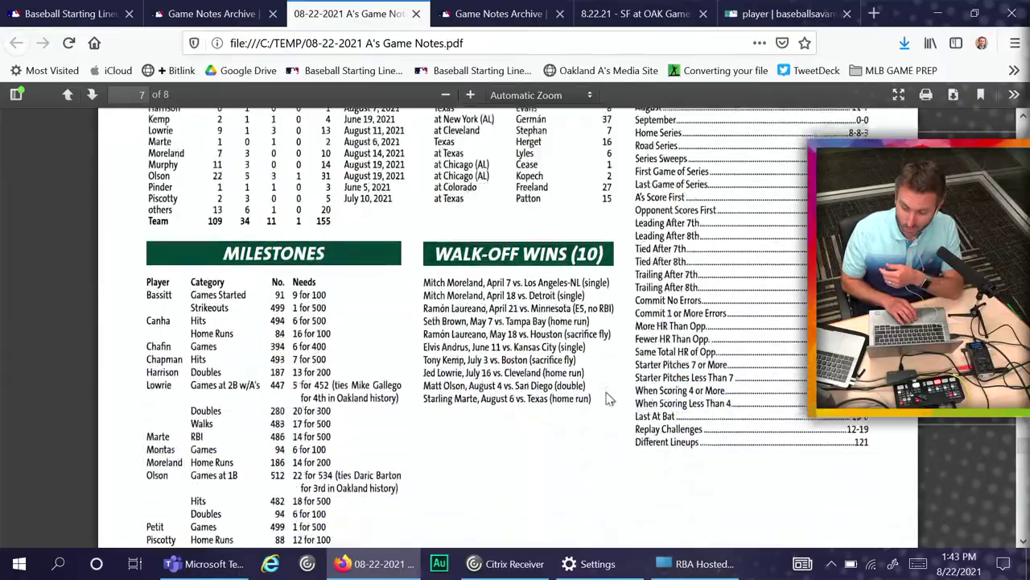
Step: Look over the injured list and recent transactions, and continue to the season schedule on page 8
scroll(576, 317, down, 8)
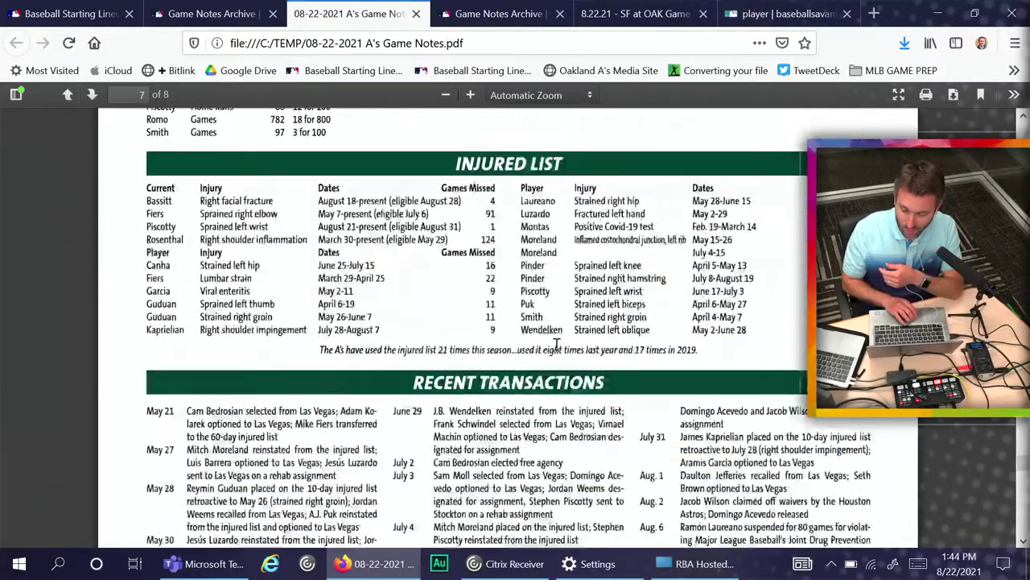
scroll(555, 345, down, 2)
scroll(557, 348, up, 5)
scroll(560, 352, down, 12)
scroll(560, 352, down, 10)
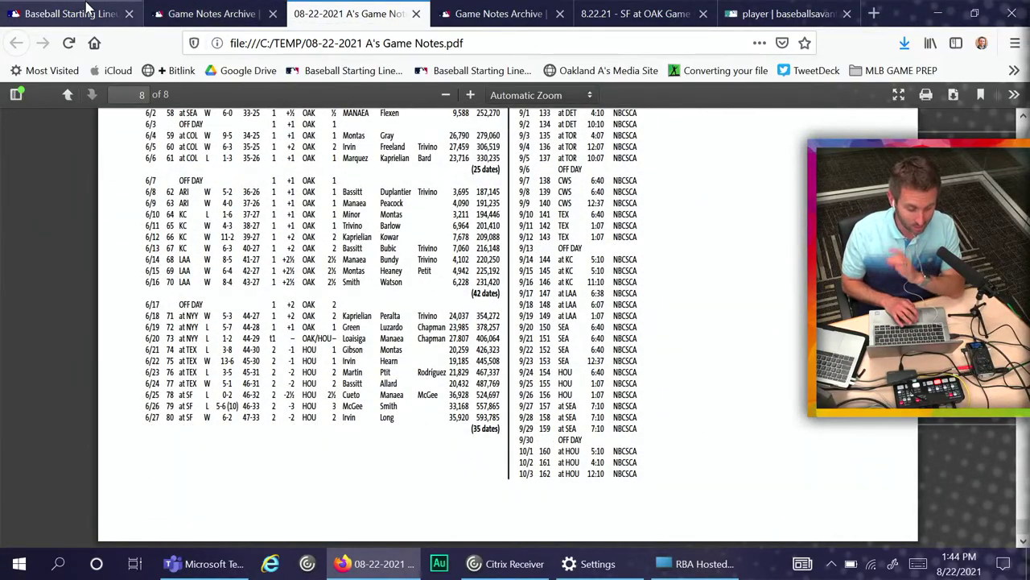
Step: Show the MLB starting lineups page and view the Giants at Athletics lineups along with those of other games
click(88, 12)
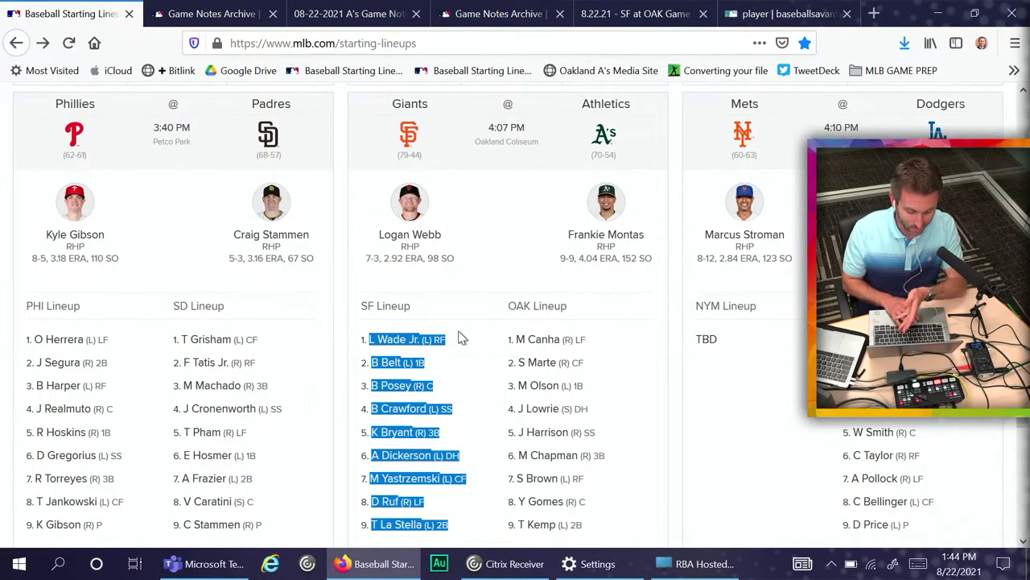
scroll(463, 342, up, 2)
scroll(467, 347, down, 2)
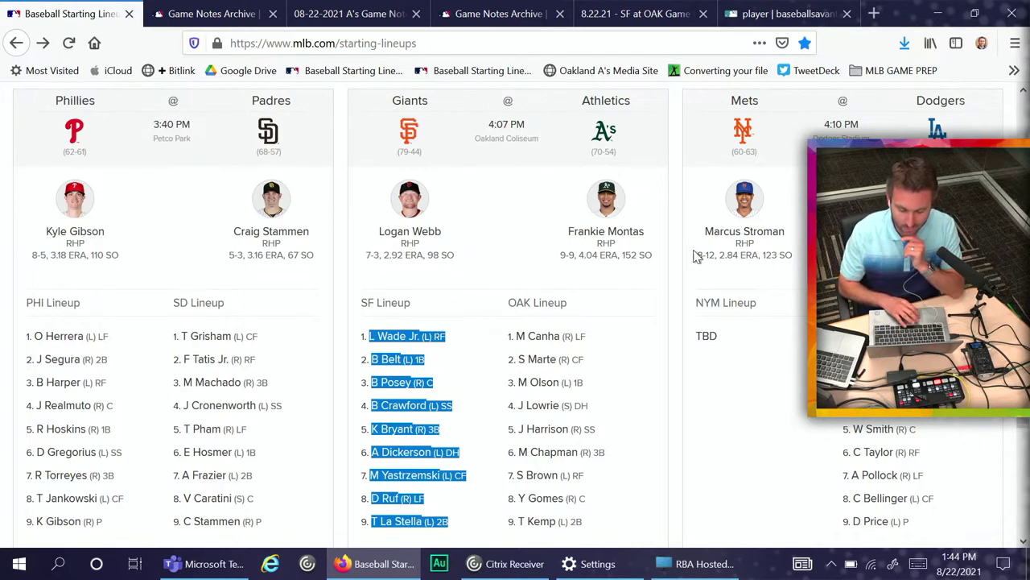
scroll(662, 306, up, 8)
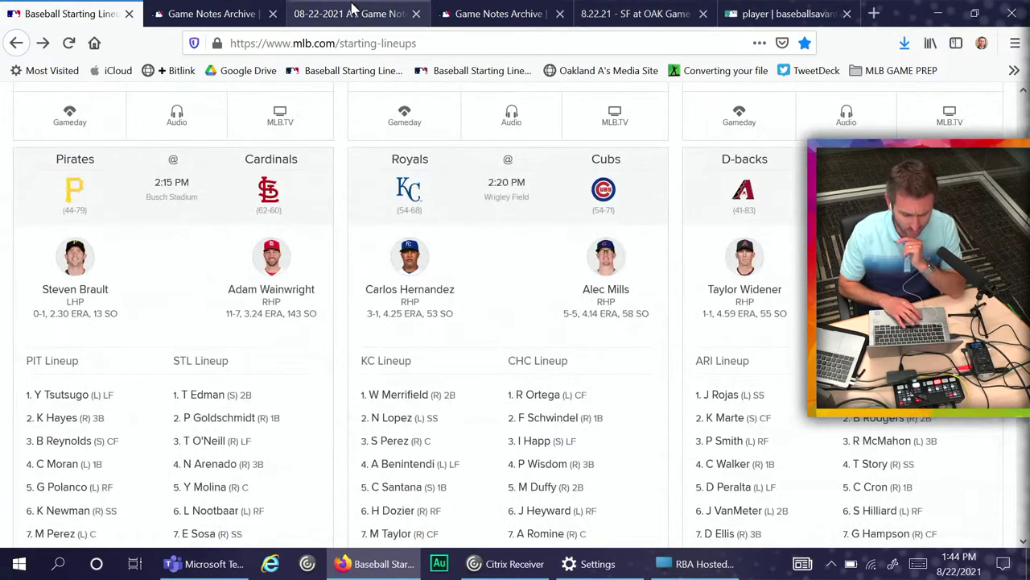
Step: Switch to the Baseball Savant player page and open the game feed for the 8/22 Giants vs. Athletics game
click(757, 11)
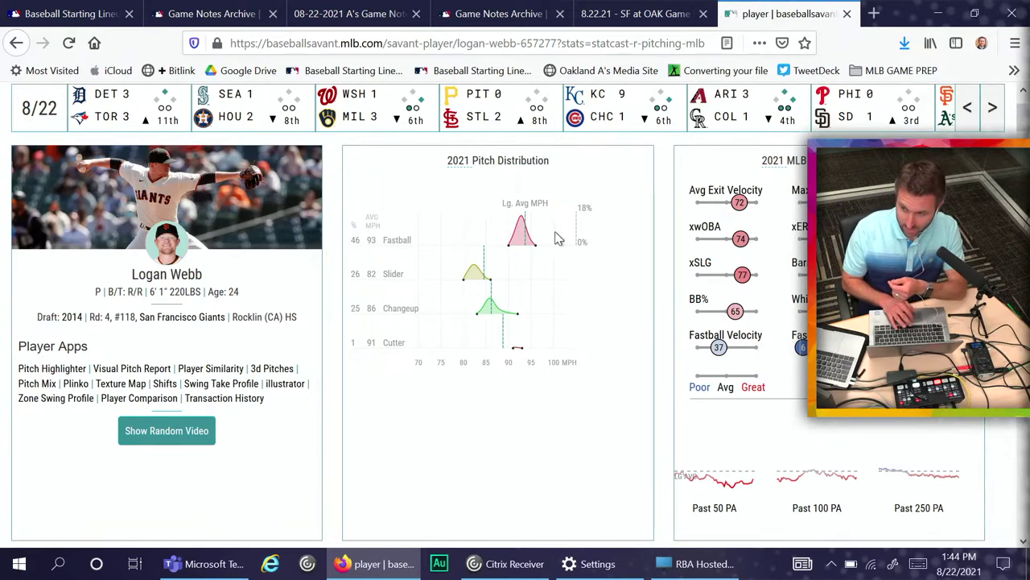
click(789, 117)
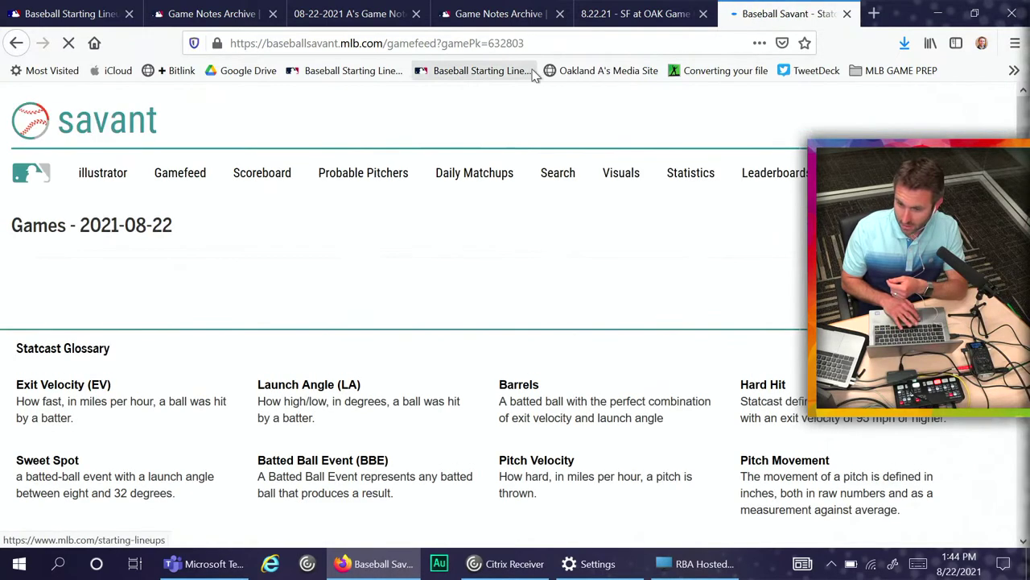
click(16, 43)
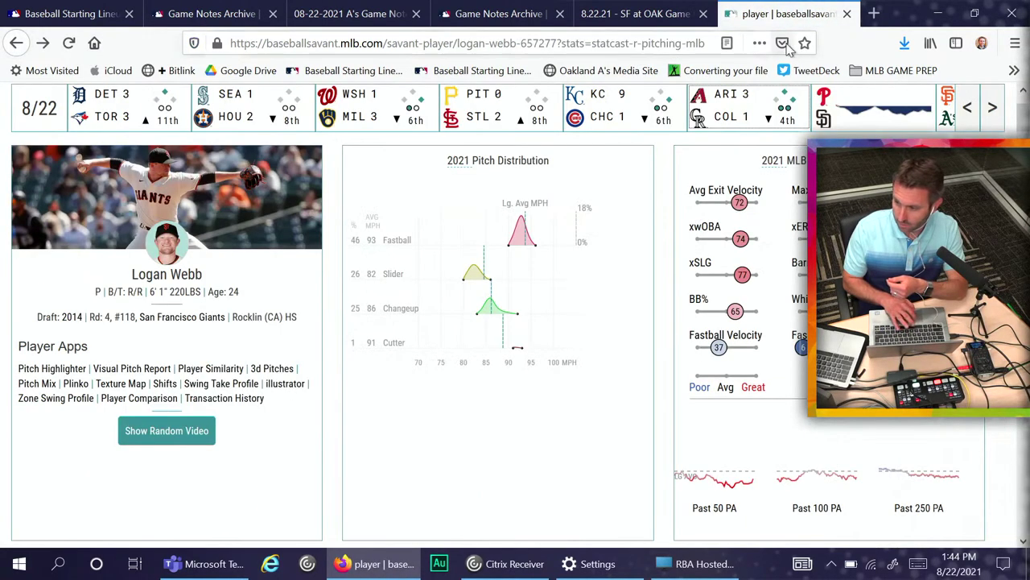
click(993, 106)
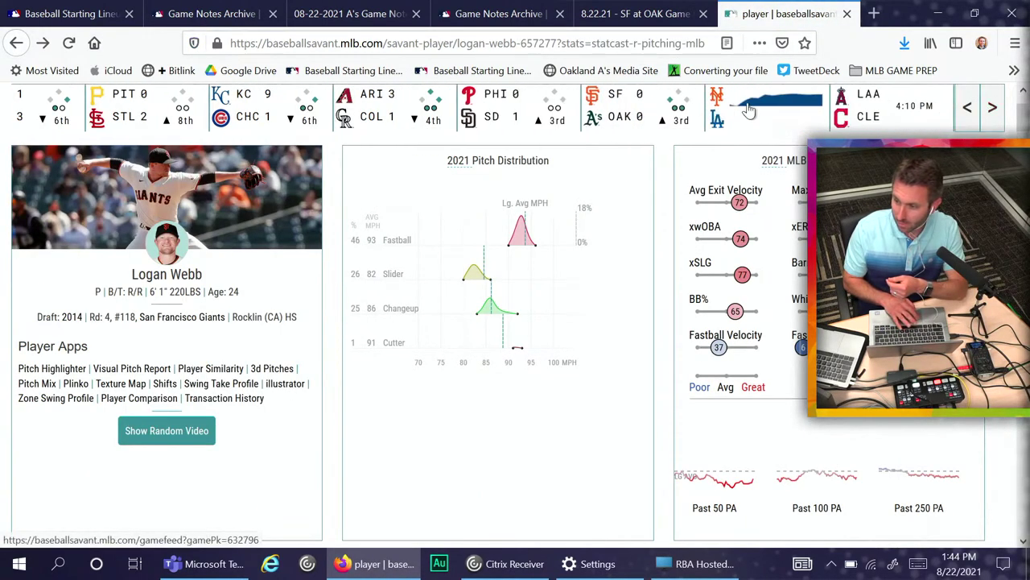
click(512, 125)
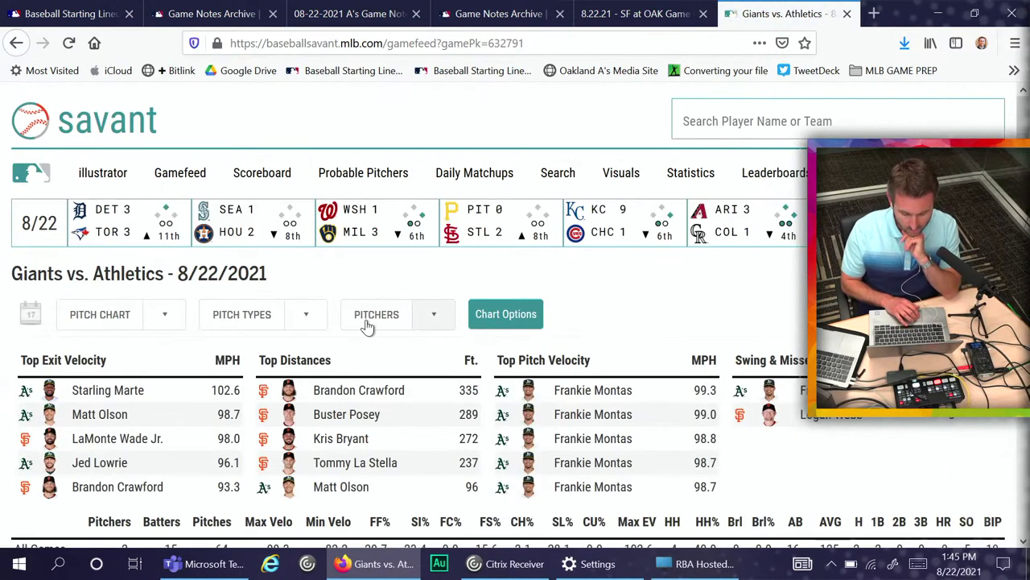
Step: Look over the Giants vs. Athletics leaders for exit velocity, distance and pitch velocity, and continue to the live scoreboard section
scroll(368, 324, down, 2)
scroll(368, 325, down, 1)
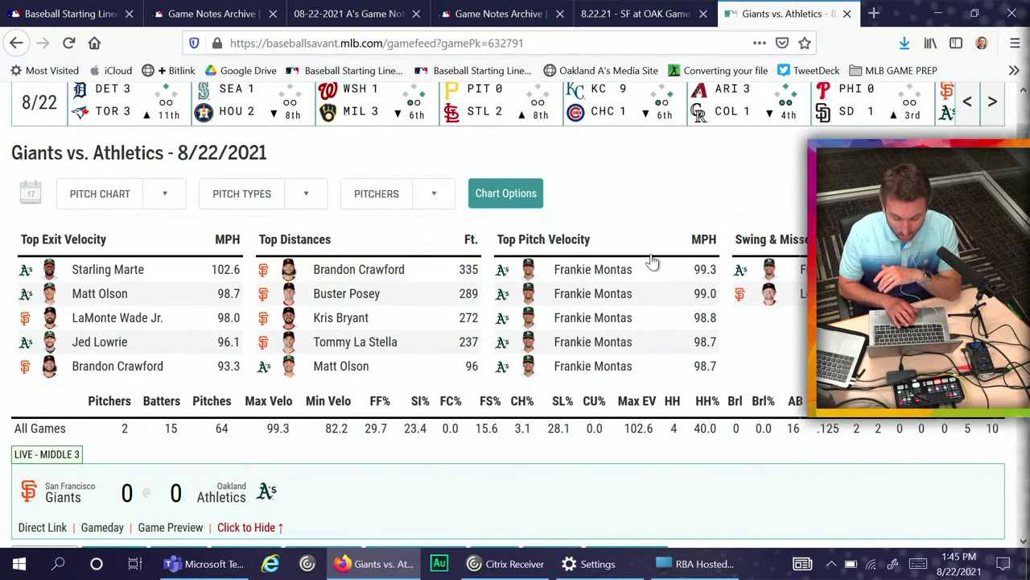
scroll(765, 303, down, 4)
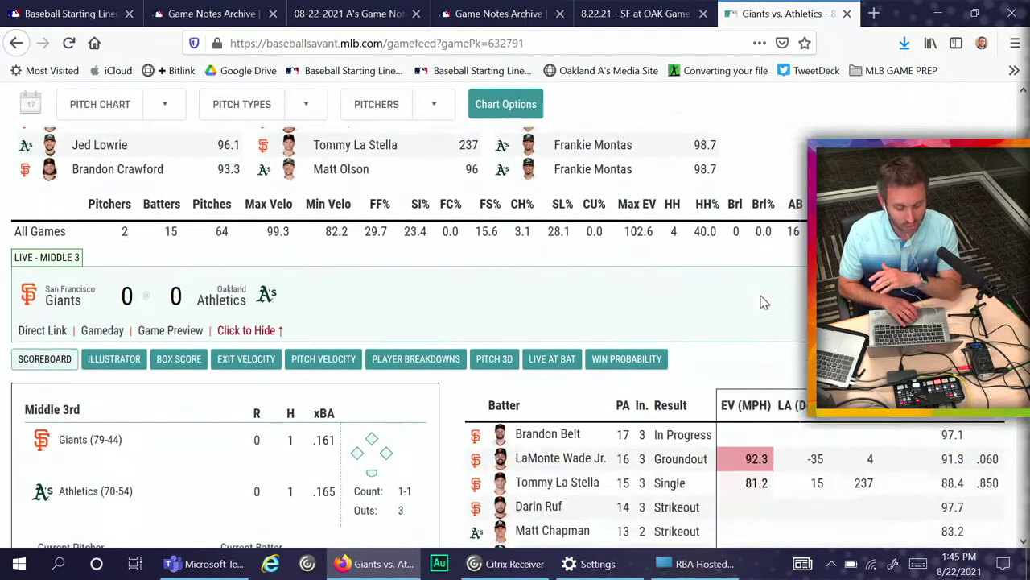
scroll(765, 303, down, 3)
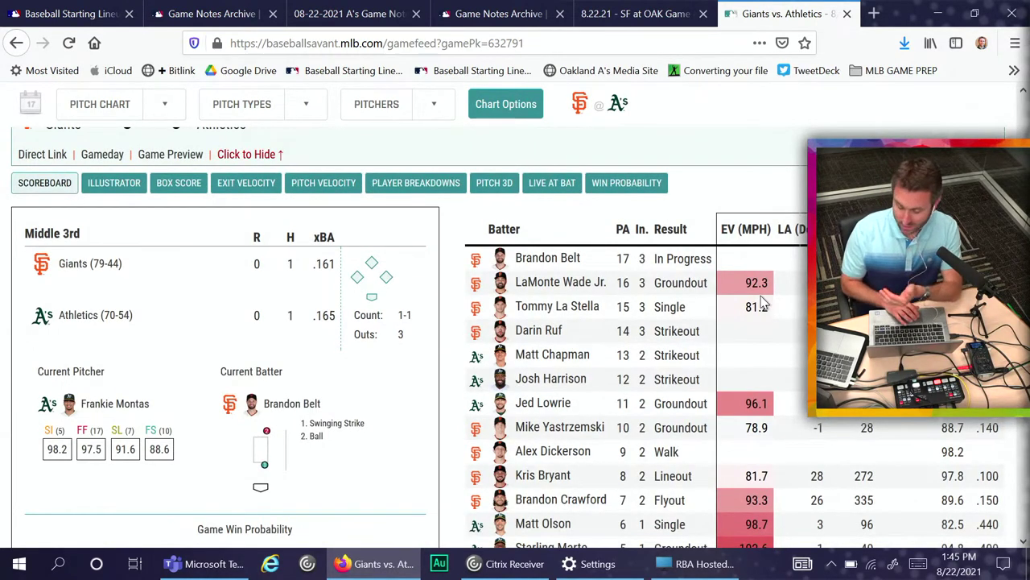
Step: Examine the batter-by-batter Statcast metrics and game win probability, and return to the leaderboards near the start of the game feed
scroll(763, 302, down, 3)
scroll(763, 303, up, 1)
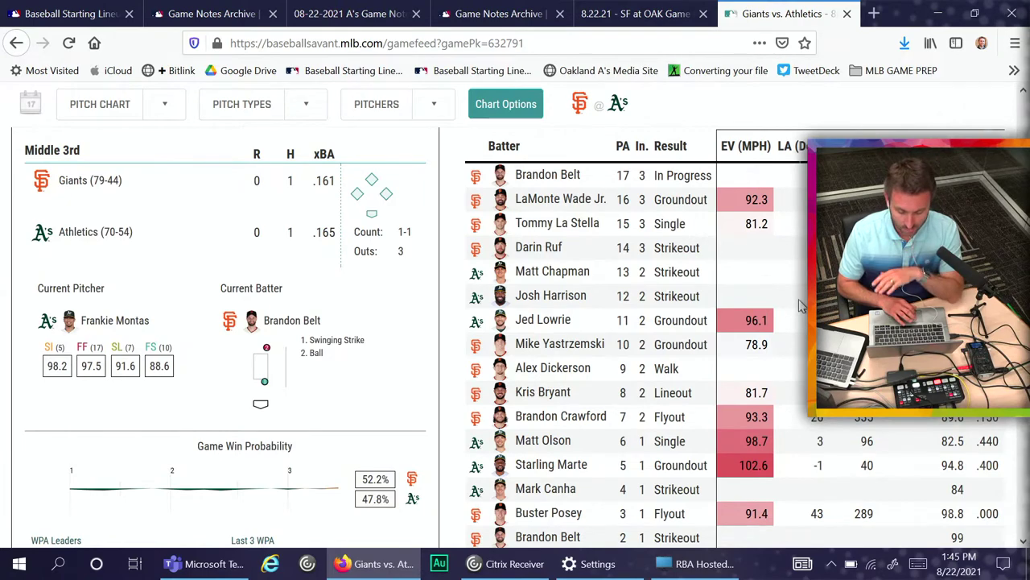
scroll(791, 302, down, 3)
scroll(791, 302, up, 3)
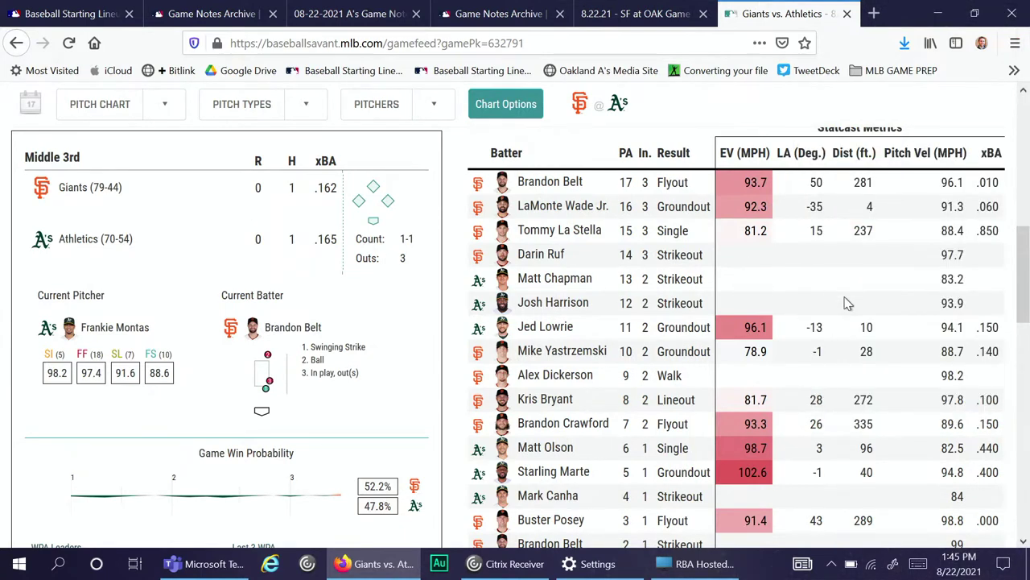
scroll(362, 320, down, 5)
scroll(362, 319, up, 4)
scroll(362, 320, up, 5)
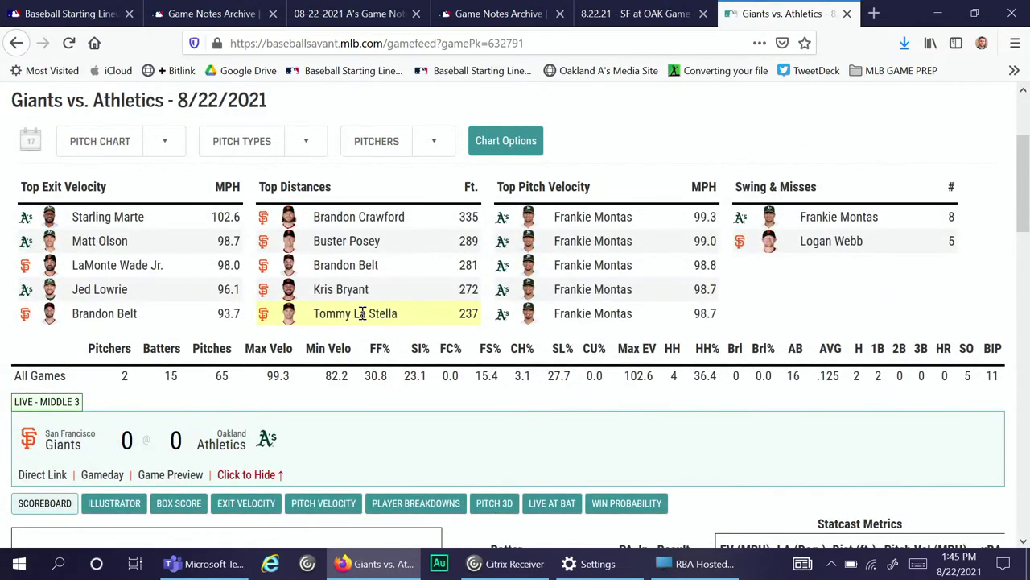